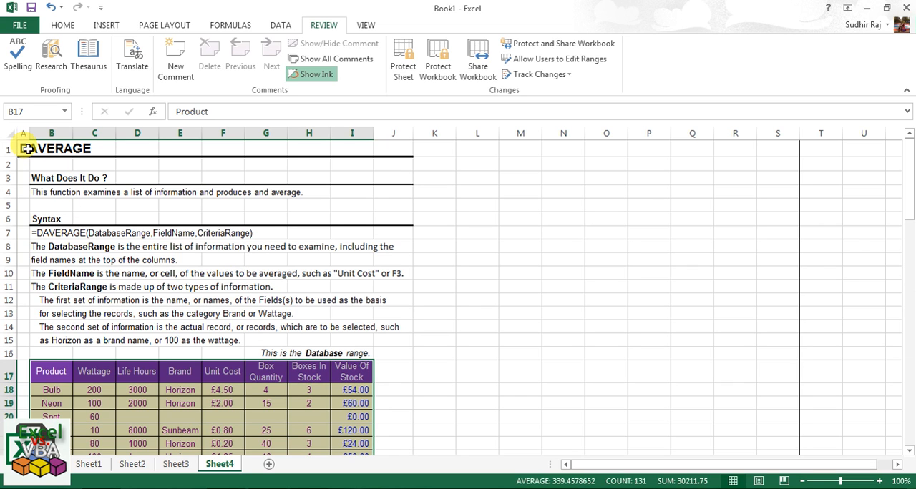
Collapse the ribbon to give the DAVERAGE worksheet more room.
{"action": "scroll", "coordinate": [271, 234], "scroll_direction": "down", "scroll_amount": 2}
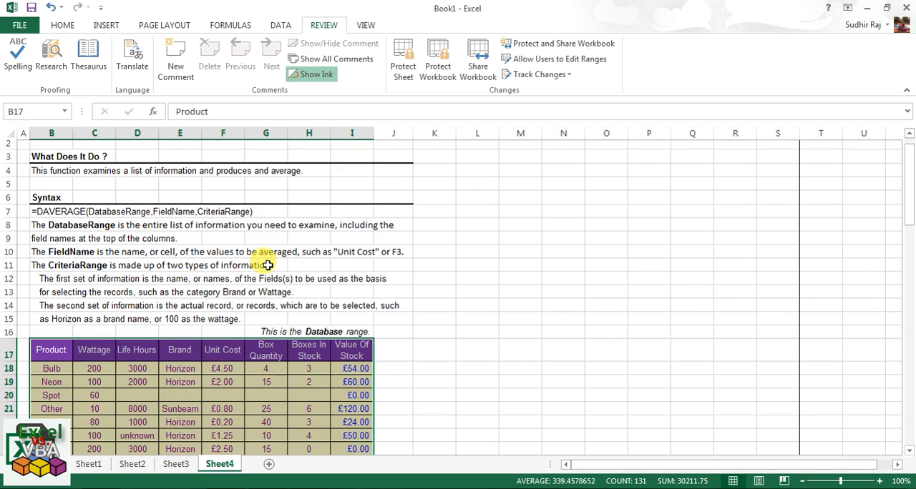
{"action": "scroll", "coordinate": [268, 266], "scroll_direction": "up", "scroll_amount": 2}
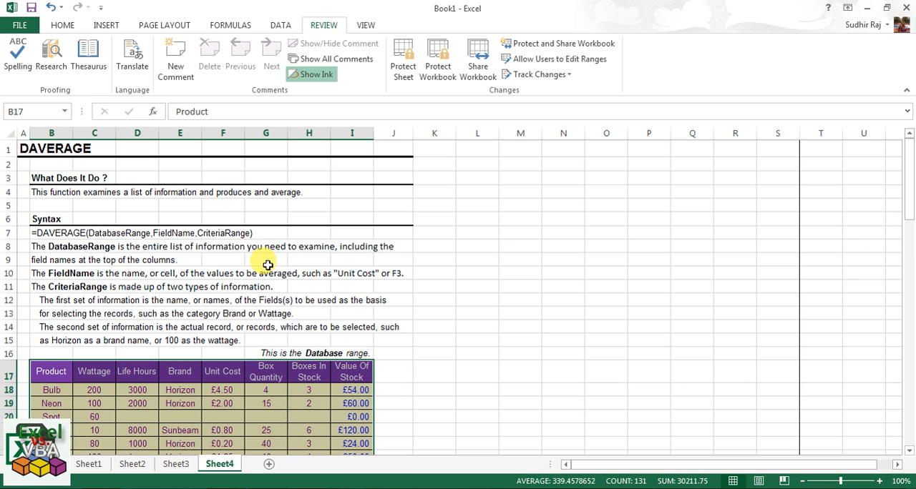
{"action": "scroll", "coordinate": [269, 243], "scroll_direction": "down", "scroll_amount": 4}
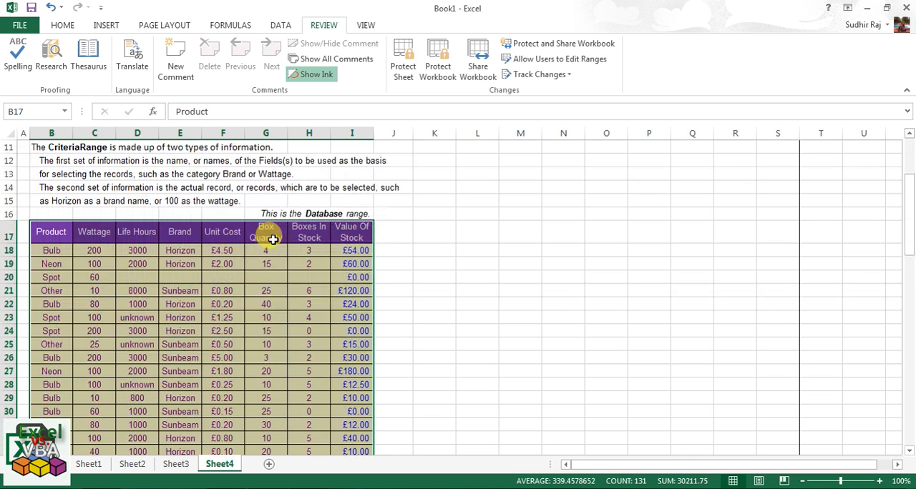
{"action": "scroll", "coordinate": [272, 239], "scroll_direction": "down", "scroll_amount": 1}
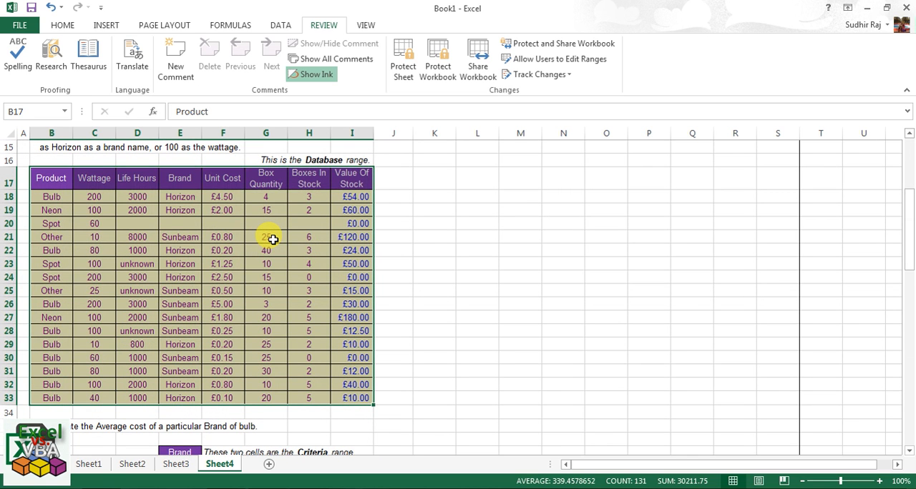
{"action": "scroll", "coordinate": [273, 239], "scroll_direction": "up", "scroll_amount": 5}
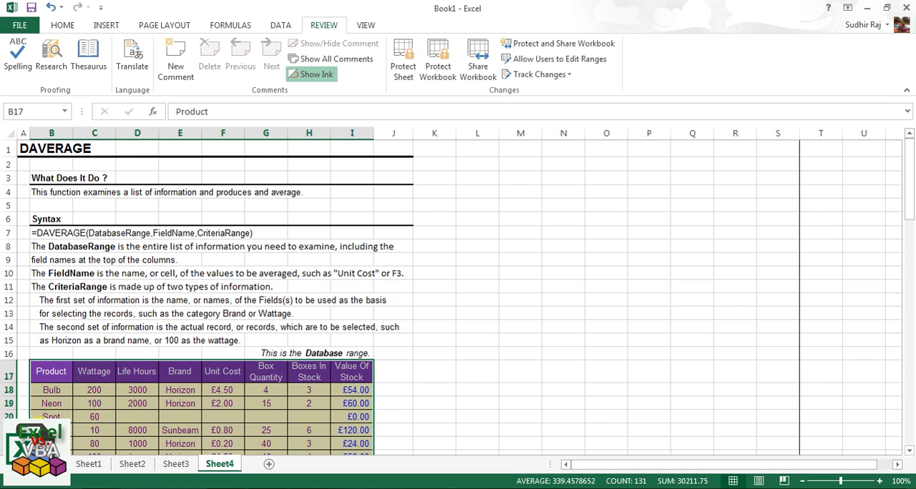
{"action": "right_click", "coordinate": [696, 65]}
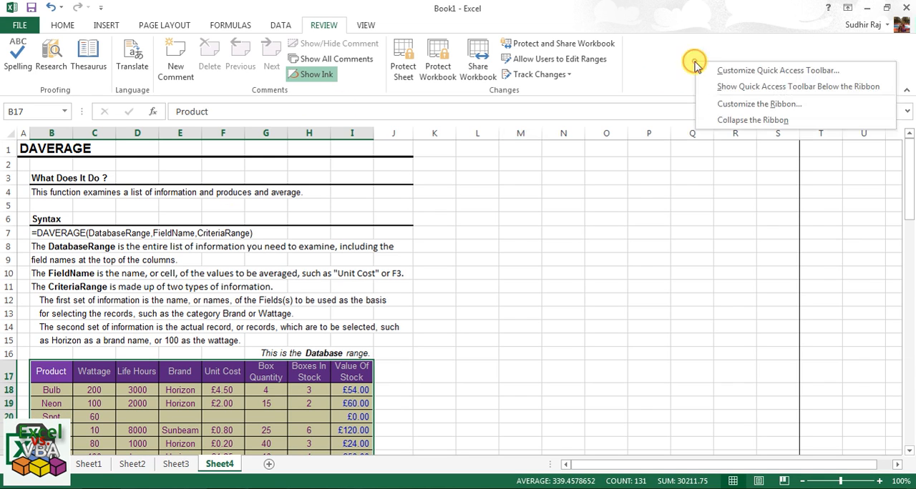
{"action": "left_click", "coordinate": [750, 120]}
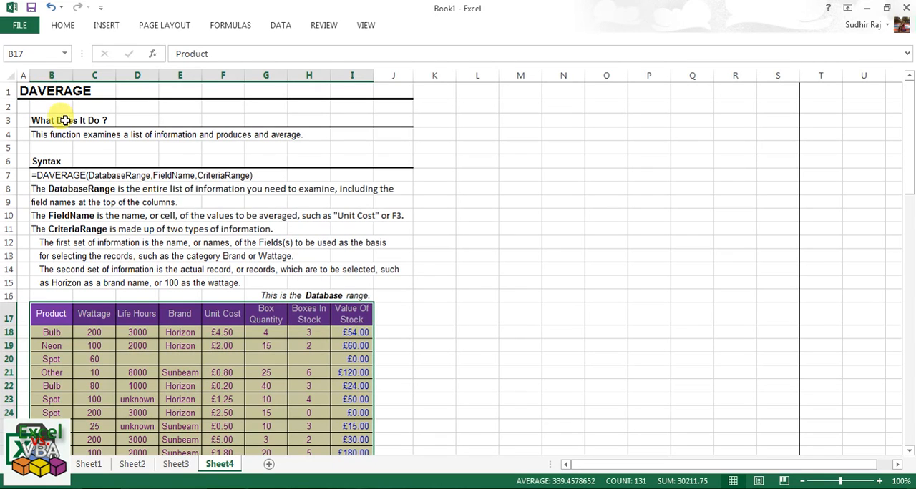
Read the DAVERAGE syntax and the explanations of its DatabaseRange, FieldName and CriteriaRange arguments.
{"action": "left_click", "coordinate": [47, 151]}
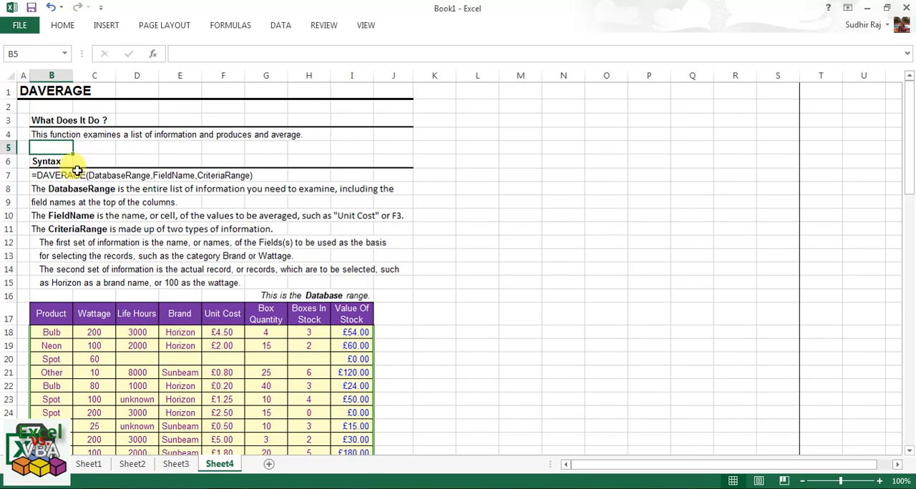
{"action": "left_click", "coordinate": [63, 175]}
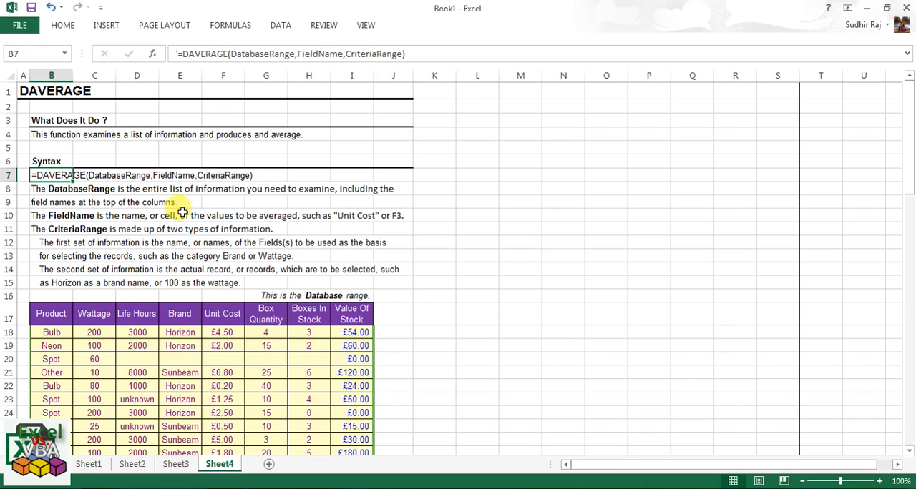
{"action": "left_click", "coordinate": [101, 189]}
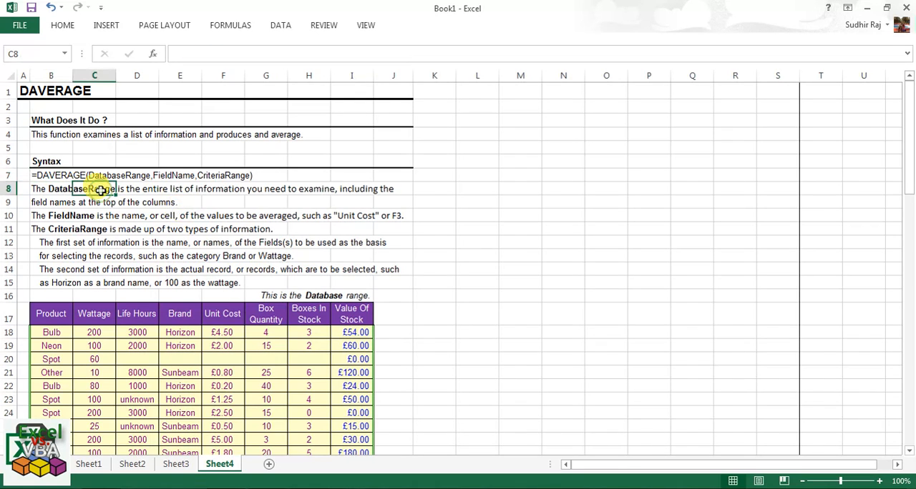
{"action": "left_click", "coordinate": [37, 213]}
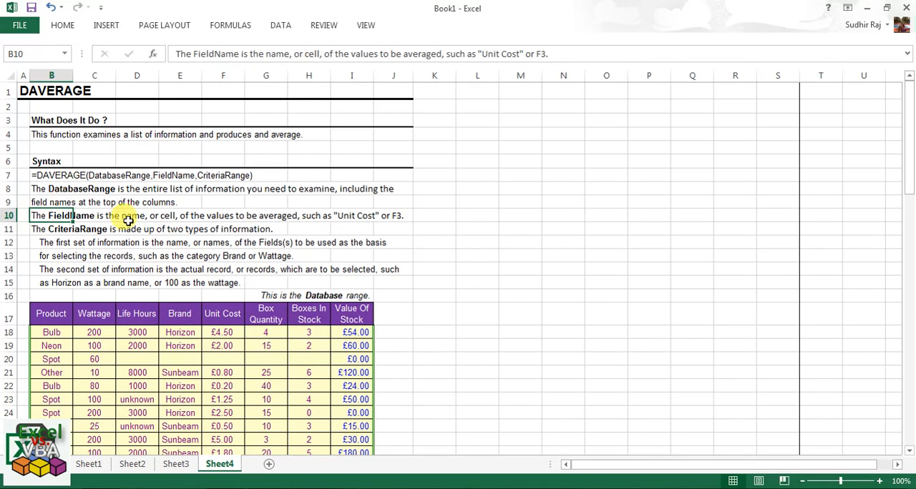
{"action": "scroll", "coordinate": [129, 222], "scroll_direction": "down", "scroll_amount": 1}
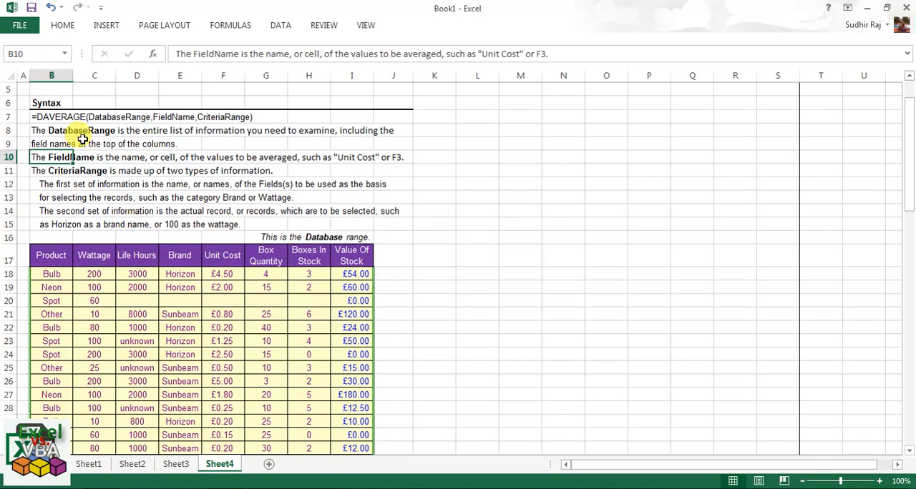
{"action": "left_click", "coordinate": [289, 221]}
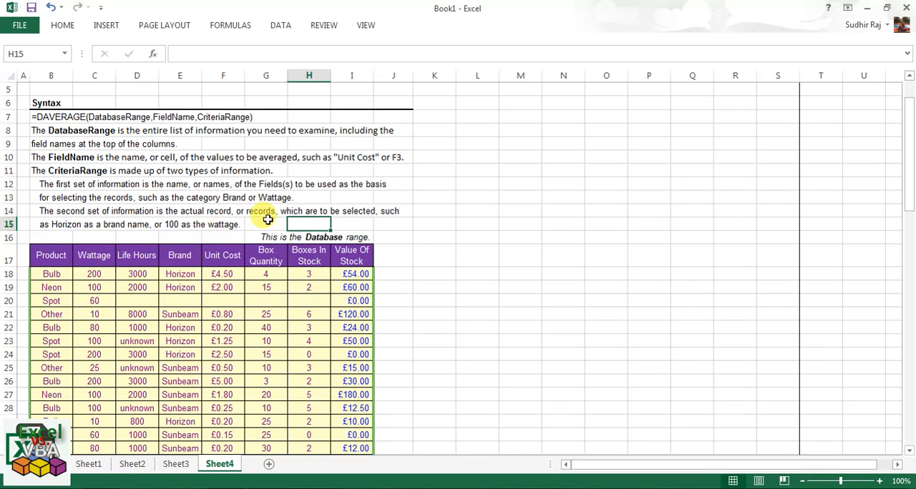
Select the whole database range B17:I33, including its header row.
{"action": "scroll", "coordinate": [267, 220], "scroll_direction": "down", "scroll_amount": 2}
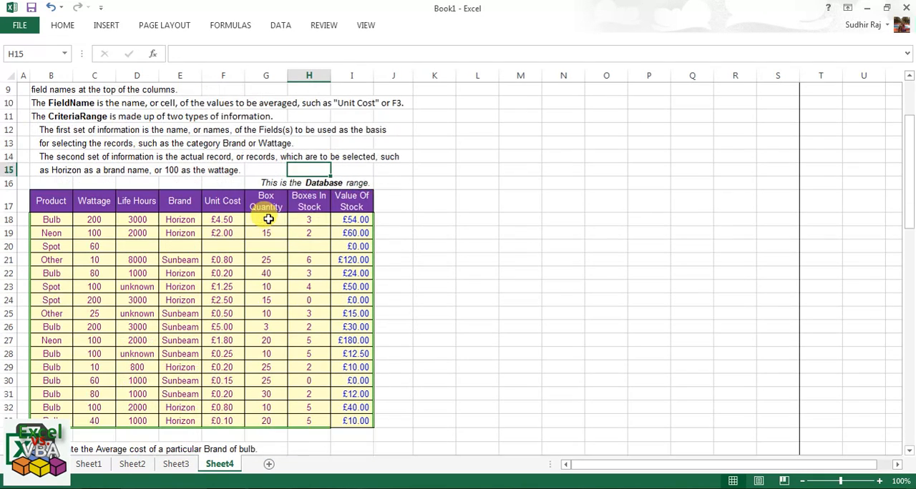
{"action": "scroll", "coordinate": [267, 219], "scroll_direction": "down", "scroll_amount": 2}
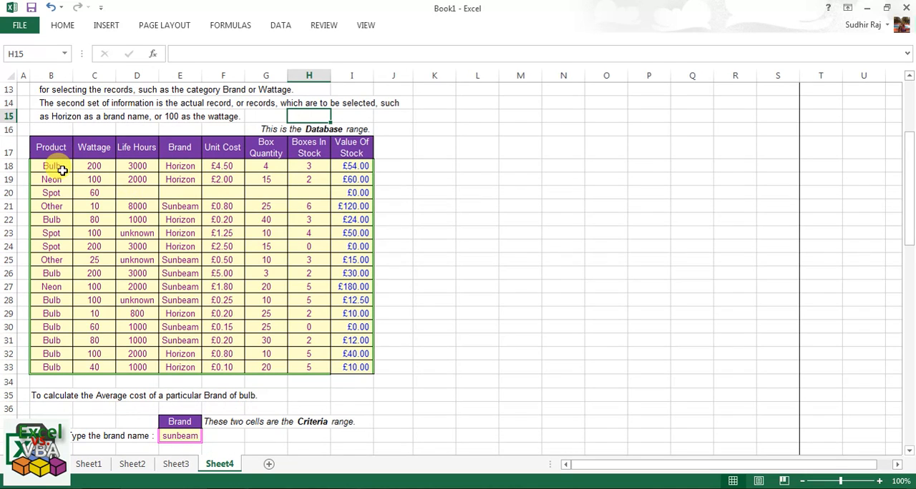
{"action": "left_click_drag", "start_coordinate": [54, 148], "coordinate": [137, 149]}
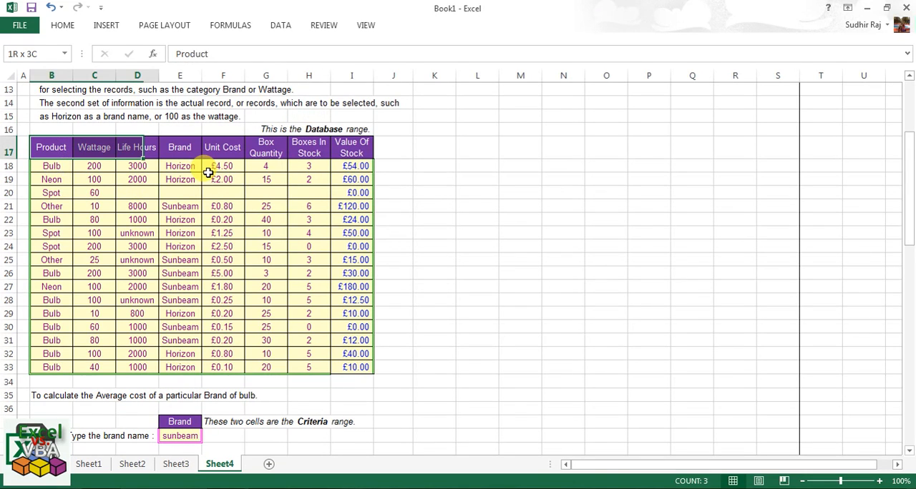
{"action": "left_click_drag", "start_coordinate": [208, 171], "coordinate": [356, 371]}
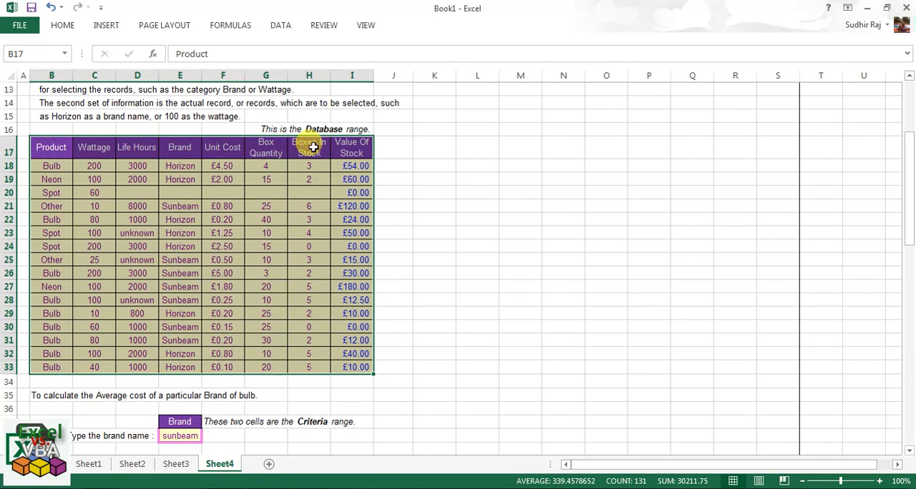
Step through the database headings from Product to Value Of Stock and select the records below them, B18:I33.
{"action": "left_click", "coordinate": [54, 148]}
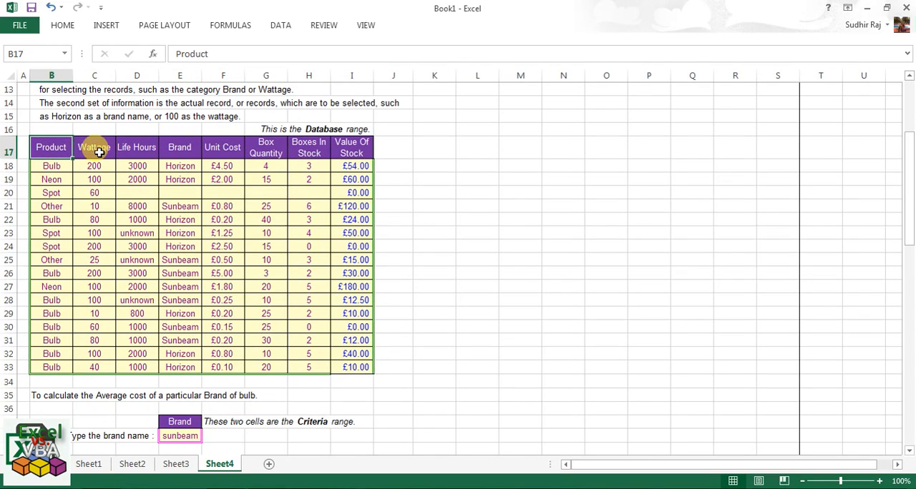
{"action": "left_click", "coordinate": [98, 152]}
{"action": "left_click", "coordinate": [145, 152]}
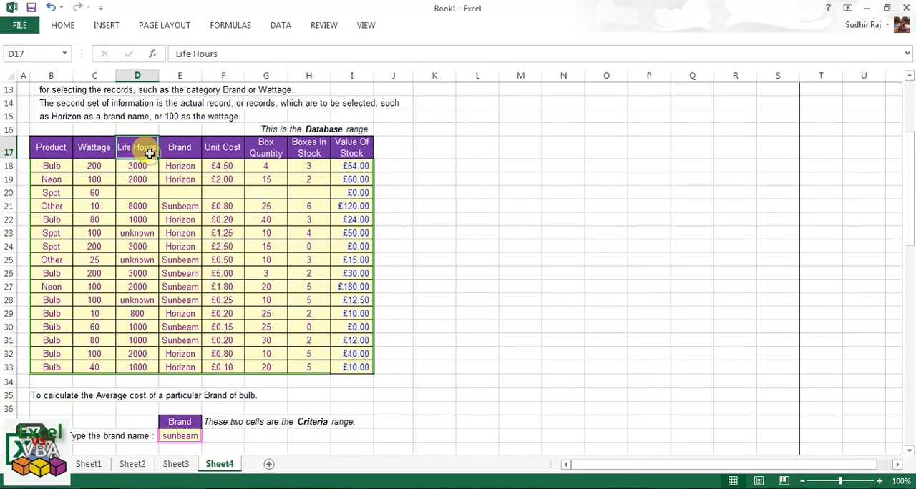
{"action": "left_click", "coordinate": [184, 150]}
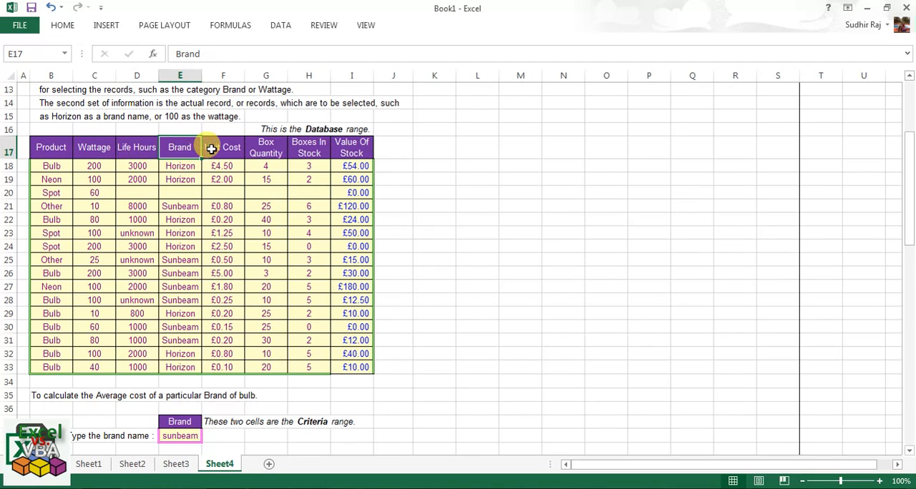
{"action": "left_click", "coordinate": [221, 147]}
{"action": "left_click", "coordinate": [265, 147]}
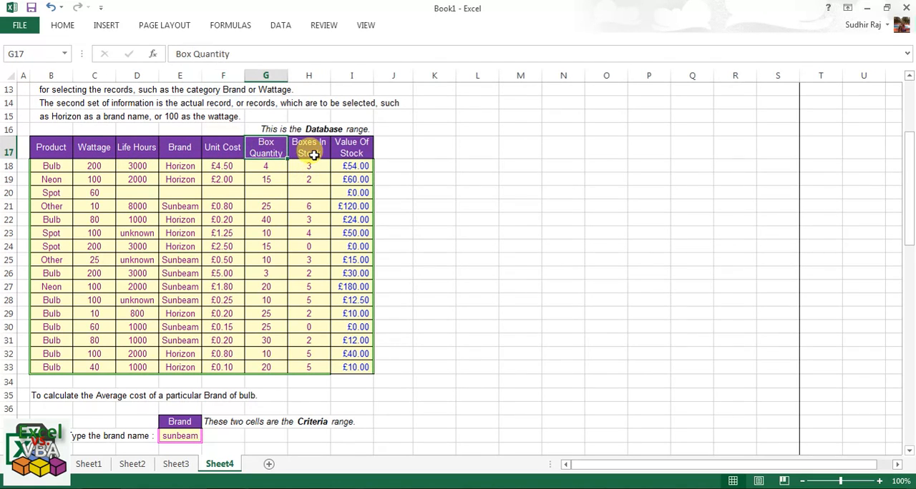
{"action": "left_click", "coordinate": [308, 148]}
{"action": "left_click", "coordinate": [362, 147]}
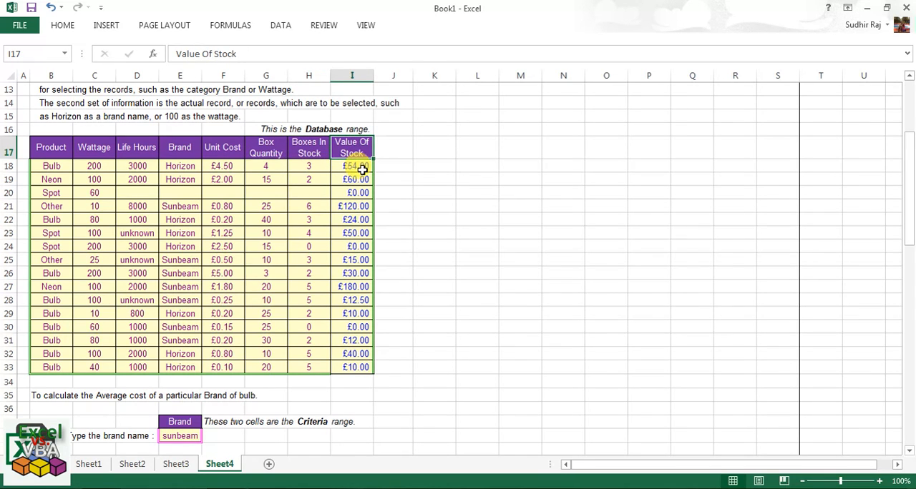
{"action": "scroll", "coordinate": [251, 262], "scroll_direction": "up", "scroll_amount": 1}
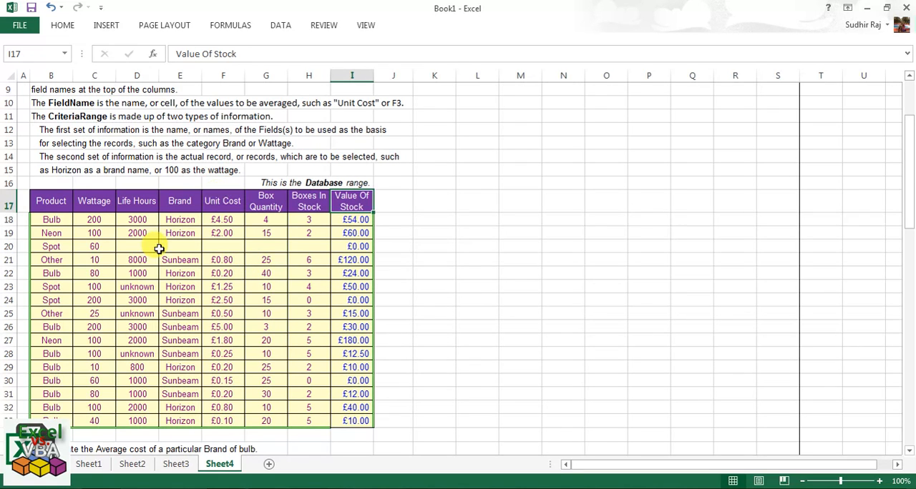
{"action": "left_click_drag", "start_coordinate": [53, 219], "coordinate": [356, 421]}
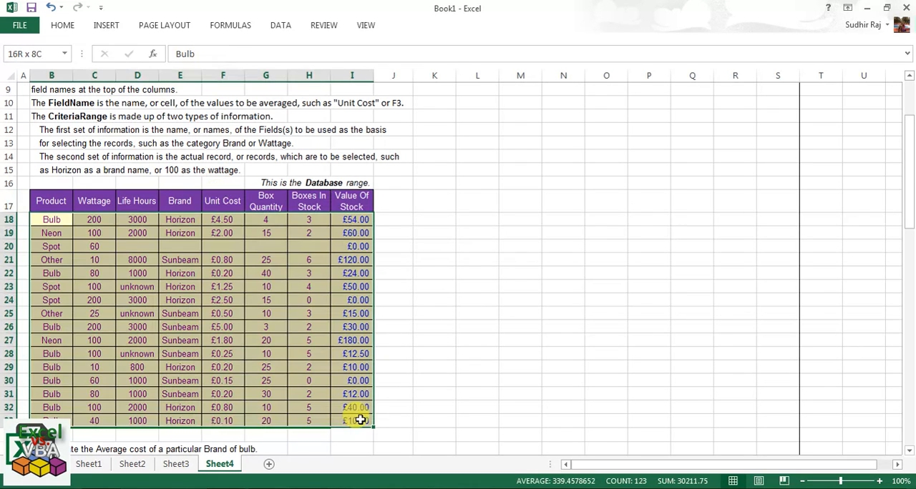
Select the criteria range E37:E38 holding the Brand heading and the brand name.
{"action": "scroll", "coordinate": [330, 361], "scroll_direction": "down", "scroll_amount": 2}
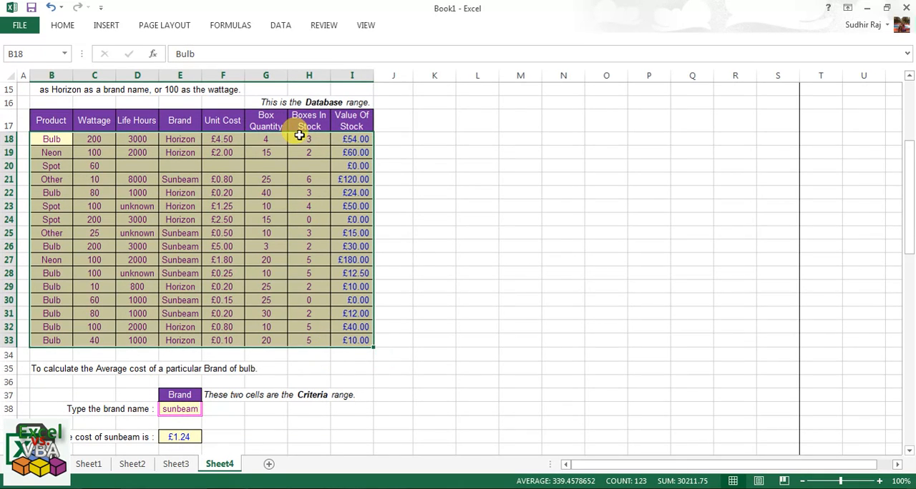
{"action": "scroll", "coordinate": [292, 294], "scroll_direction": "down", "scroll_amount": 2}
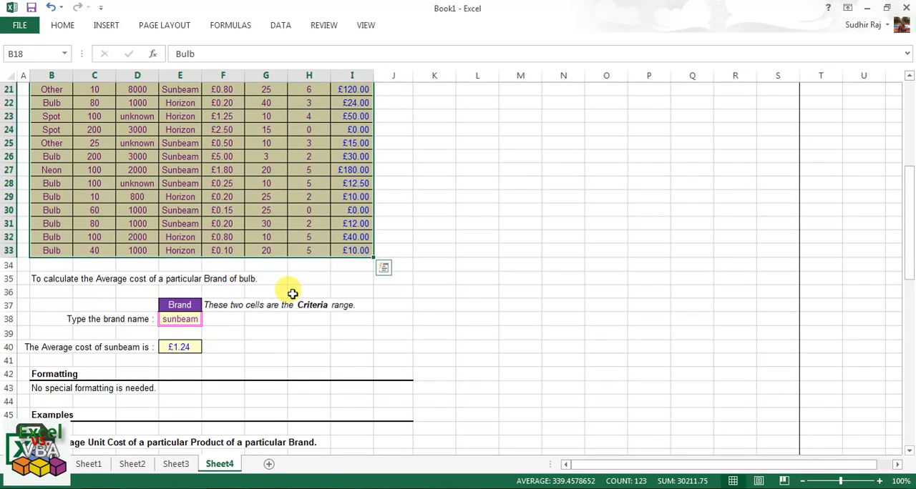
{"action": "scroll", "coordinate": [293, 294], "scroll_direction": "down", "scroll_amount": 2}
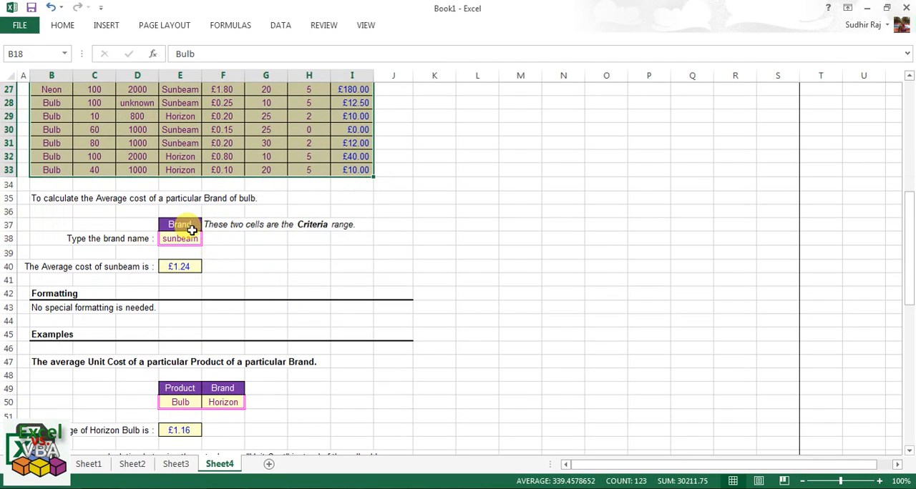
{"action": "left_click_drag", "start_coordinate": [189, 226], "coordinate": [189, 239]}
Match the criteria to the database by checking the Brand heading in E17 and the Sunbeam entry in E21.
{"action": "scroll", "coordinate": [189, 237], "scroll_direction": "up", "scroll_amount": 1}
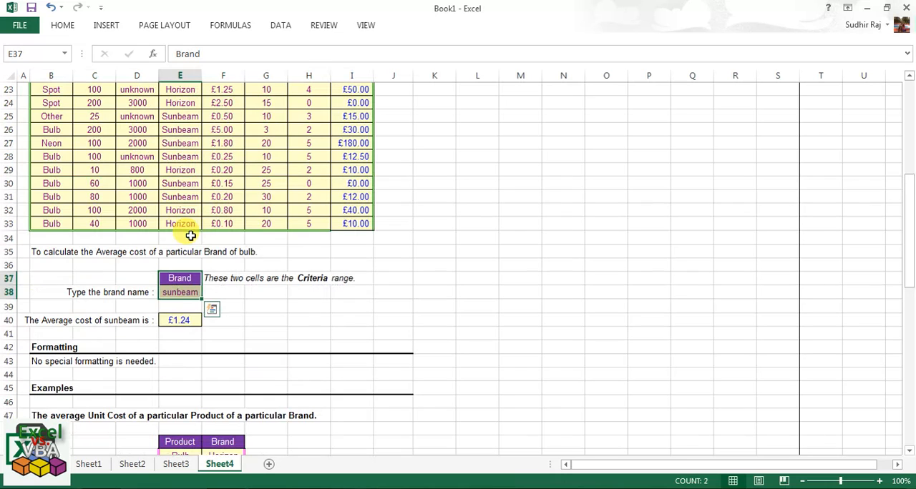
{"action": "scroll", "coordinate": [184, 300], "scroll_direction": "up", "scroll_amount": 3}
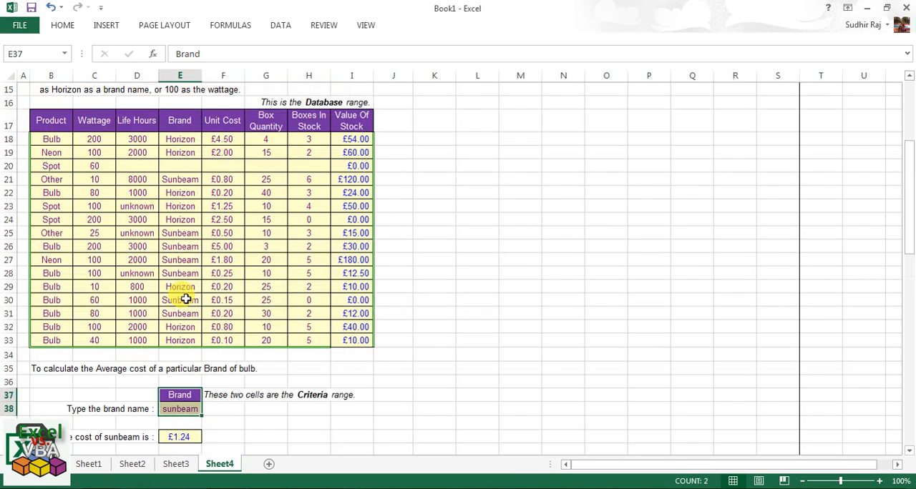
{"action": "left_click", "coordinate": [184, 120]}
{"action": "left_click", "coordinate": [190, 179], "text": "ctrl"}
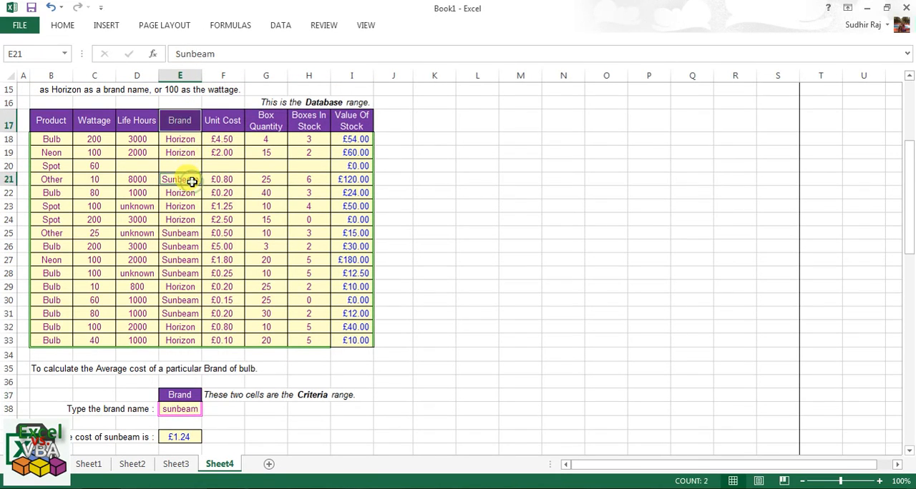
{"action": "left_click", "coordinate": [187, 119]}
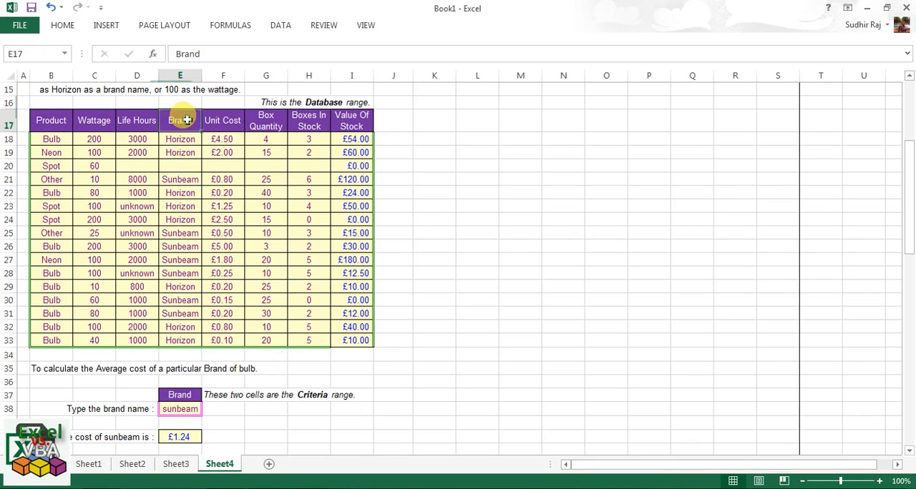
{"action": "left_click", "coordinate": [190, 181]}
Inspect the DAVERAGE formula in E40 and its referenced ranges without changing it.
{"action": "scroll", "coordinate": [194, 183], "scroll_direction": "down", "scroll_amount": 4}
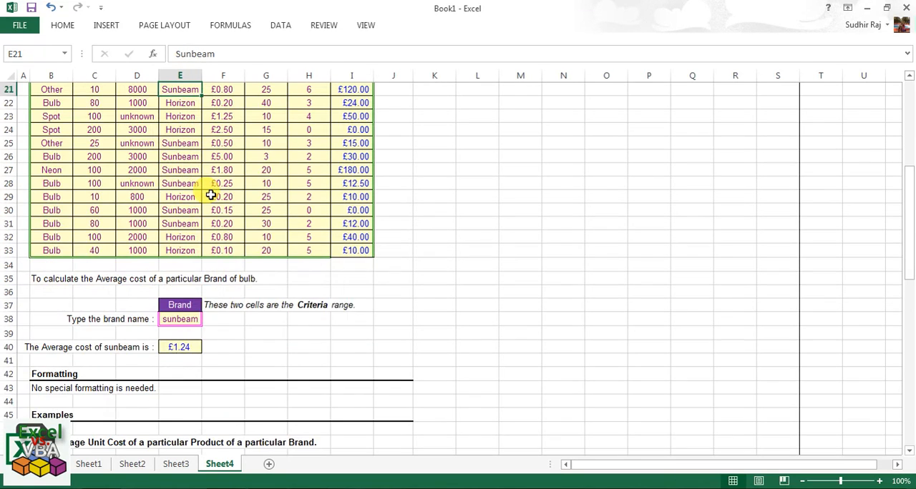
{"action": "left_click", "coordinate": [186, 267]}
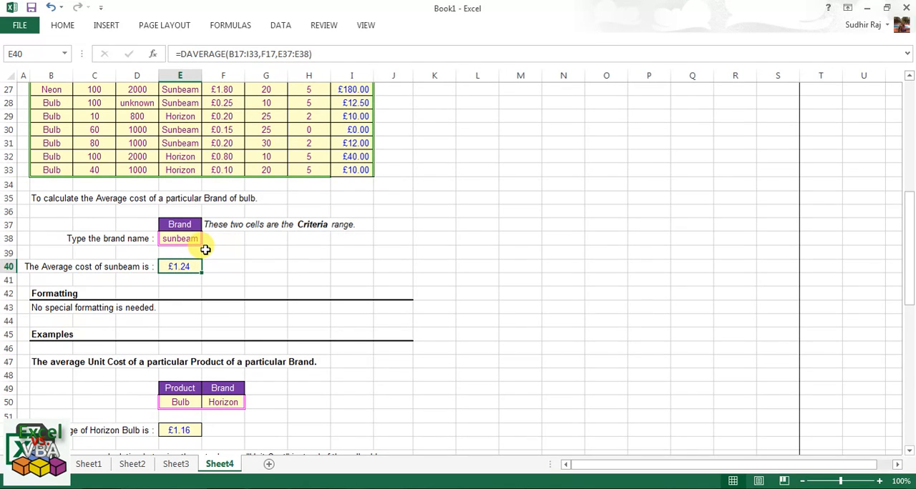
{"action": "double_click", "coordinate": [199, 265]}
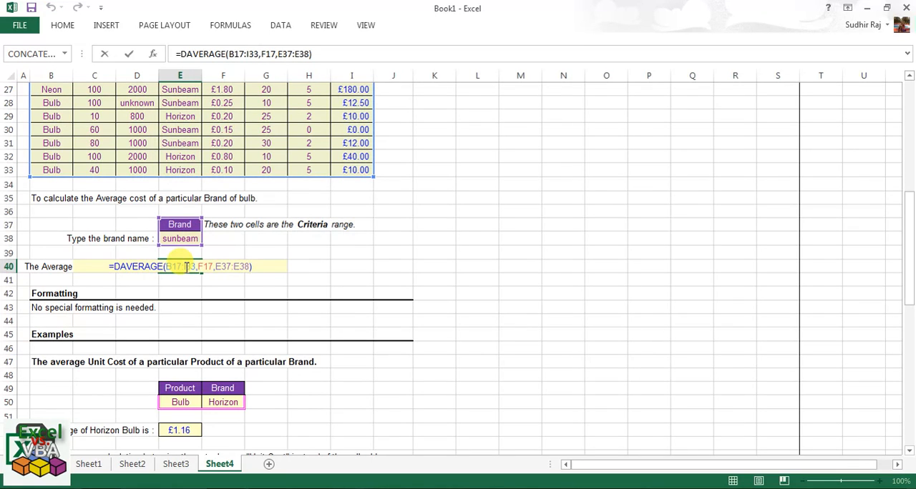
{"action": "key", "text": "Escape"}
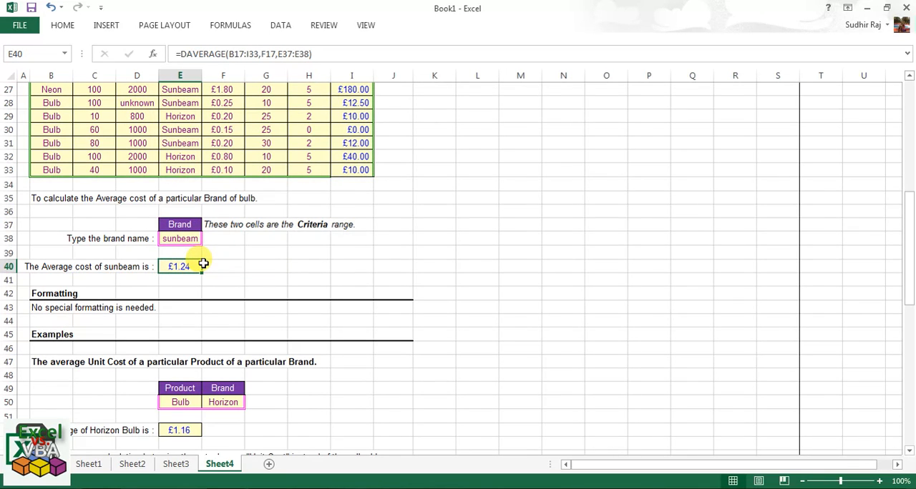
Review the ranges referenced by the DAVERAGE formula in E40 and clear that cell's contents.
{"action": "double_click", "coordinate": [204, 265]}
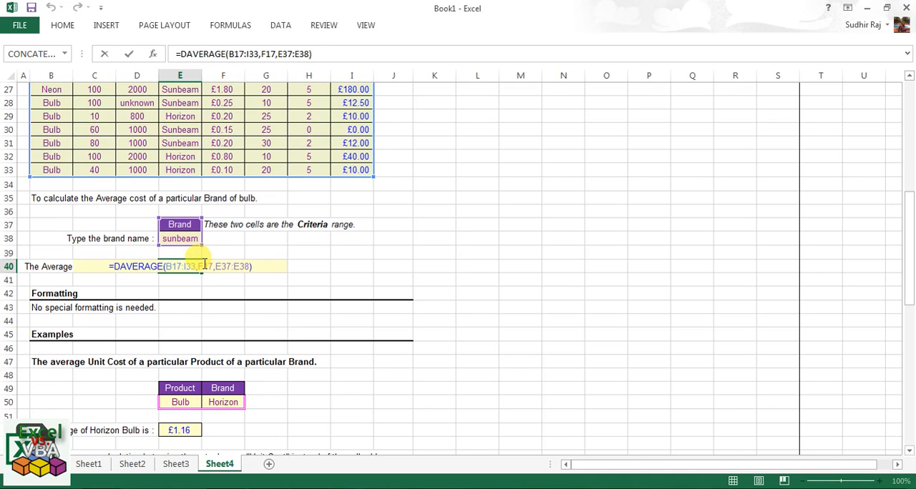
{"action": "scroll", "coordinate": [203, 264], "scroll_direction": "up", "scroll_amount": 2}
{"action": "scroll", "coordinate": [203, 263], "scroll_direction": "up", "scroll_amount": 3}
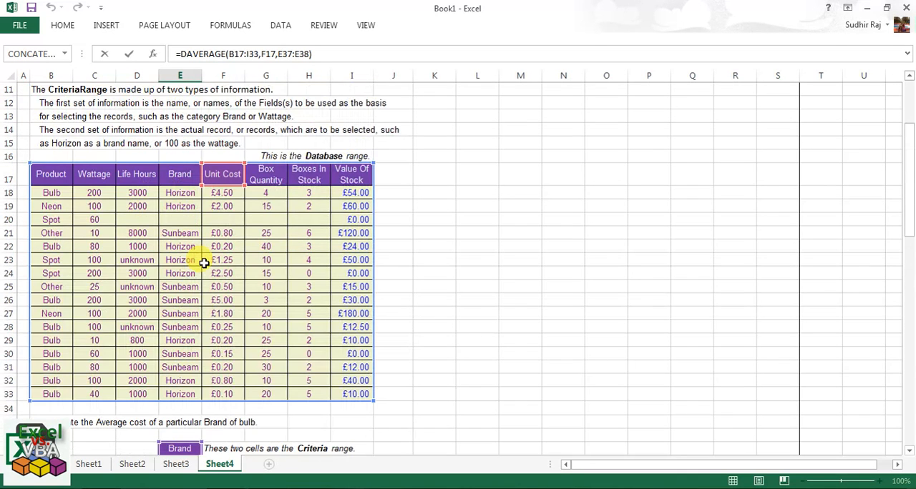
{"action": "key", "text": "Escape"}
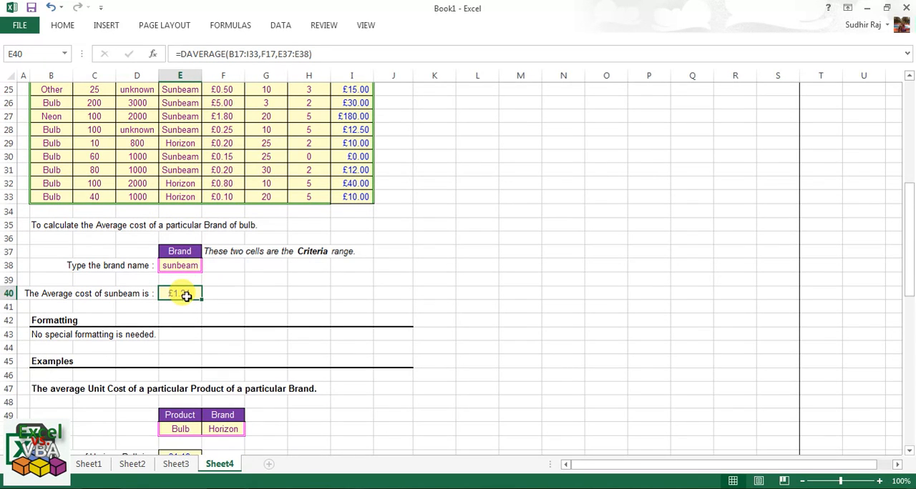
{"action": "key", "text": "Delete"}
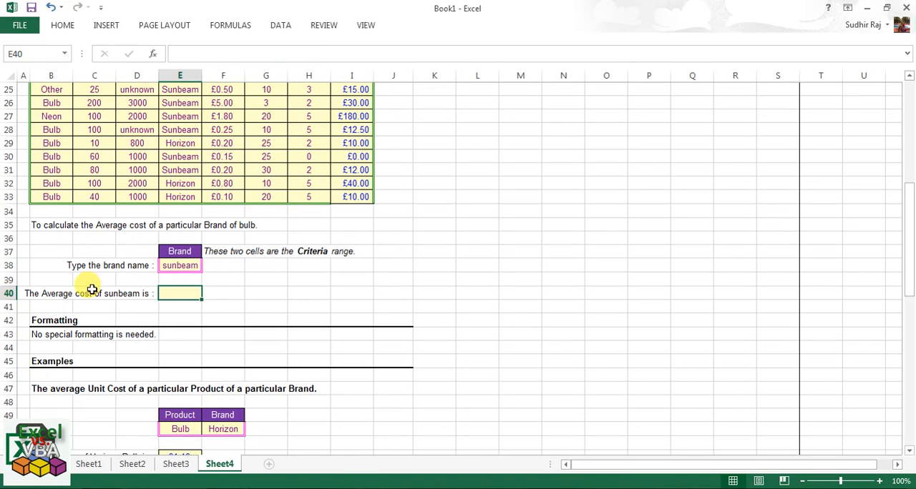
Examine the Sunbeam entry in E21, the Unit Cost heading in F17 and the values below it.
{"action": "scroll", "coordinate": [184, 290], "scroll_direction": "up", "scroll_amount": 4}
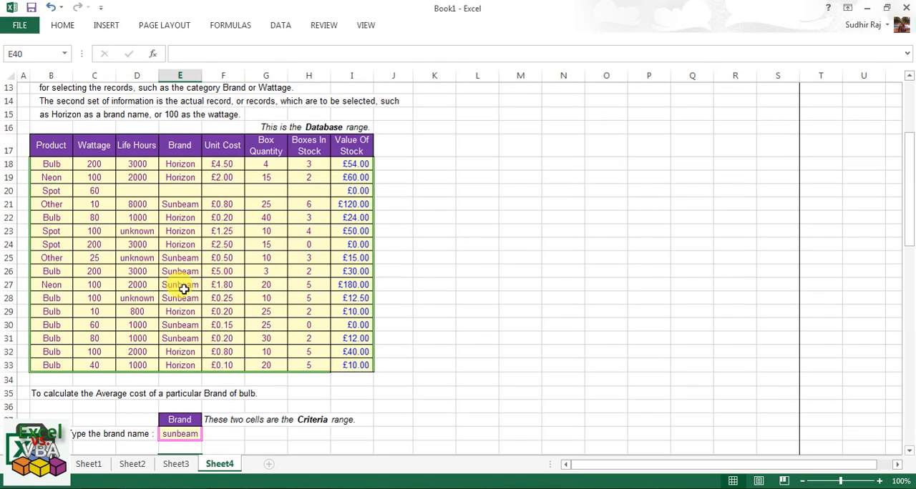
{"action": "left_click", "coordinate": [184, 206]}
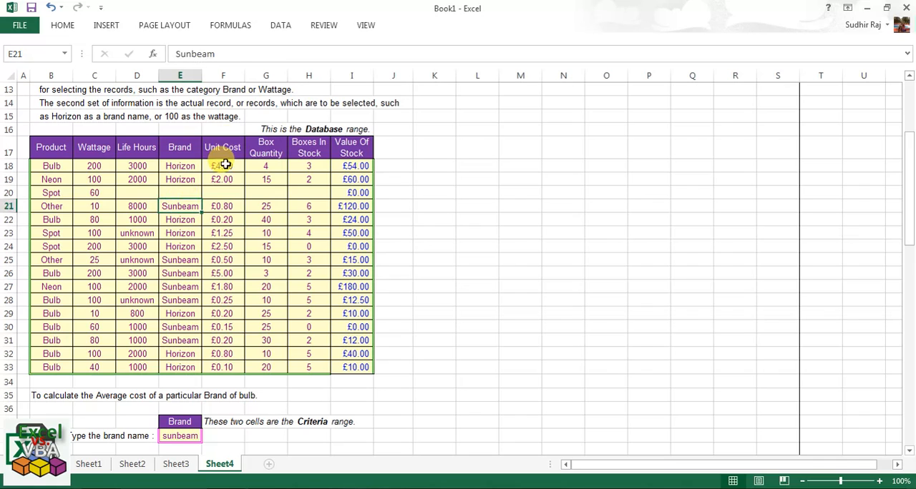
{"action": "left_click_drag", "start_coordinate": [222, 147], "coordinate": [222, 166]}
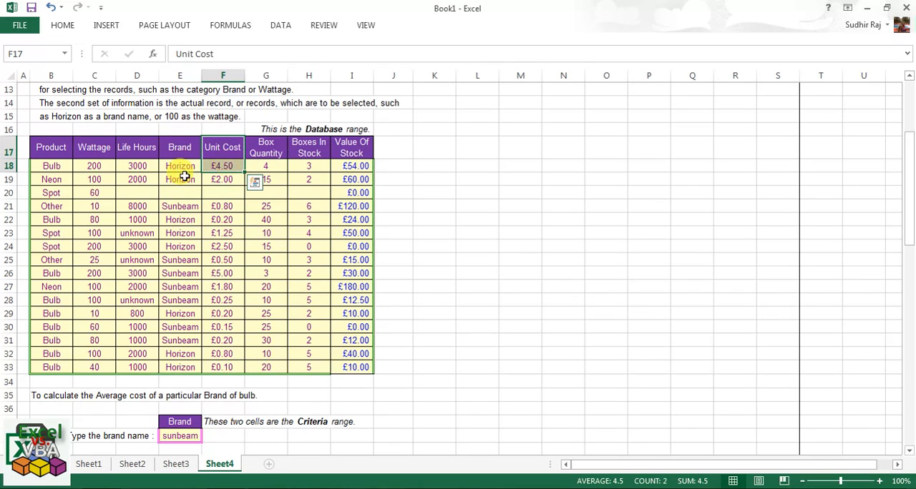
{"action": "left_click", "coordinate": [231, 165]}
{"action": "left_click_drag", "start_coordinate": [232, 197], "coordinate": [237, 365]}
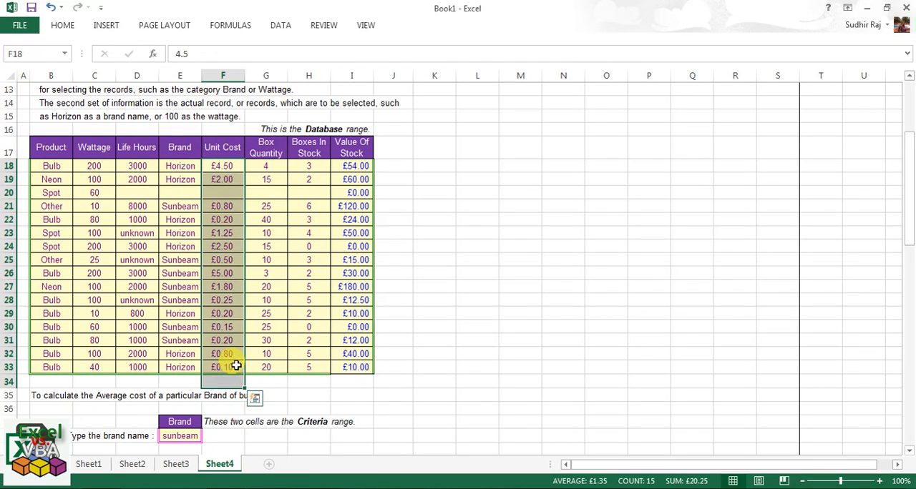
{"action": "left_click", "coordinate": [237, 365]}
Start a DAVERAGE formula in E40 with the stock table B17:I33, headings included, as the database argument.
{"action": "scroll", "coordinate": [237, 364], "scroll_direction": "down", "scroll_amount": 1}
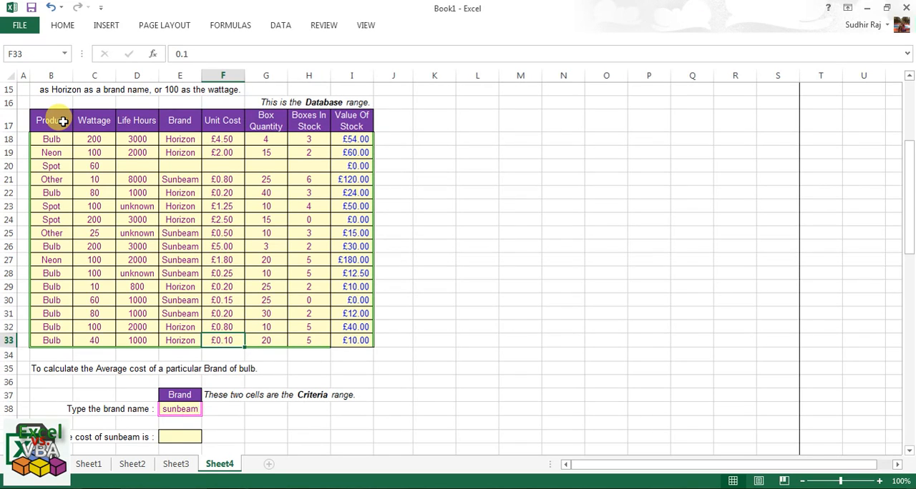
{"action": "scroll", "coordinate": [107, 164], "scroll_direction": "down", "scroll_amount": 3}
{"action": "left_click", "coordinate": [191, 321]}
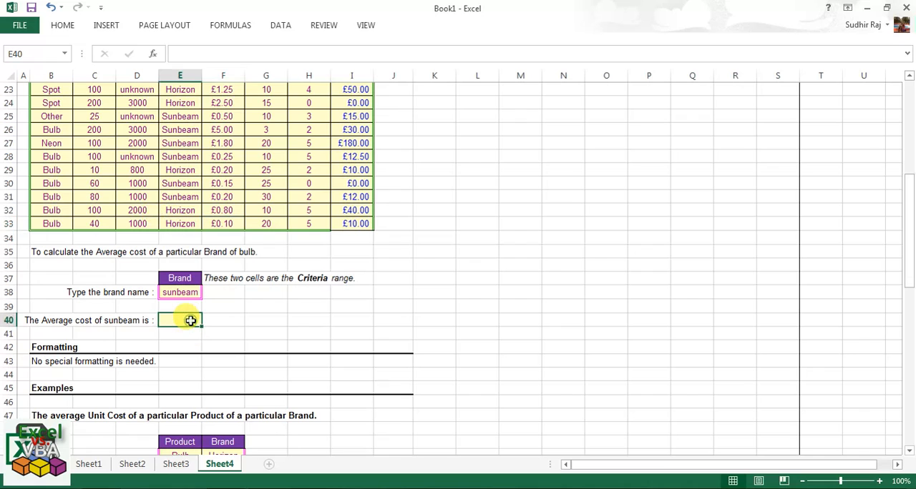
{"action": "type", "text": "=da"}
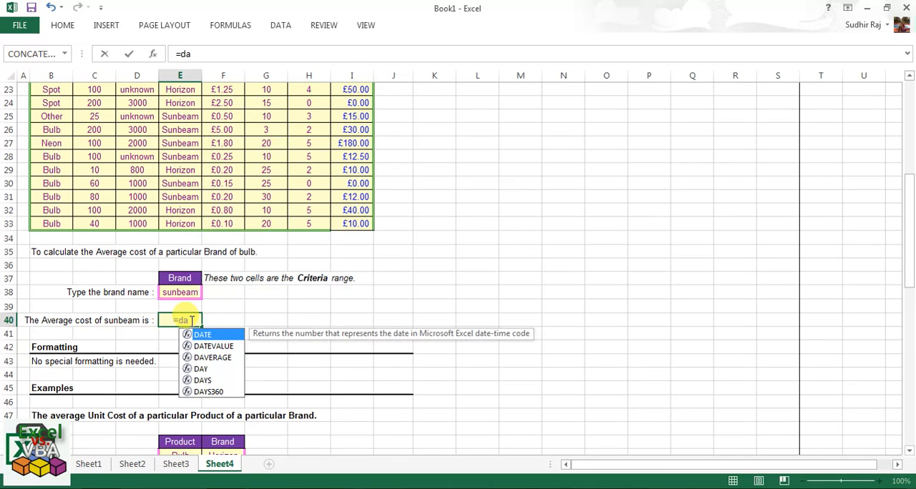
{"action": "type", "text": "verage("}
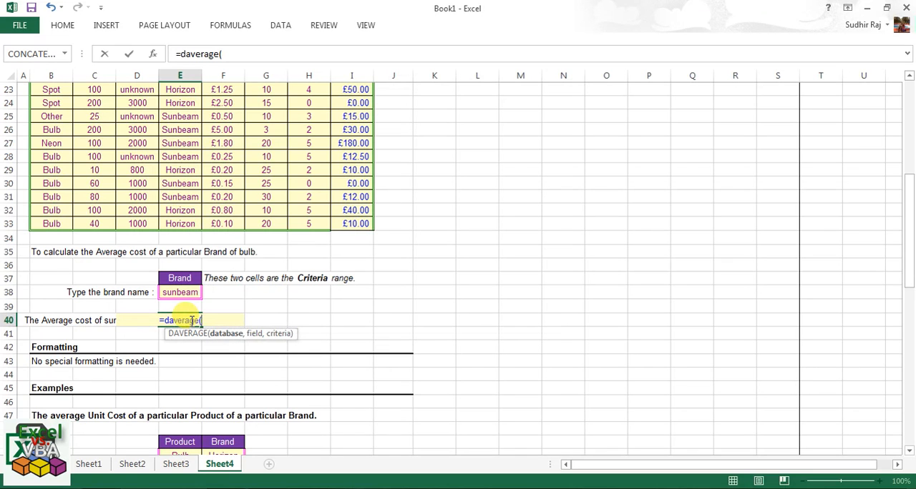
{"action": "scroll", "coordinate": [201, 133], "scroll_direction": "up", "scroll_amount": 4}
{"action": "left_click", "coordinate": [55, 176]}
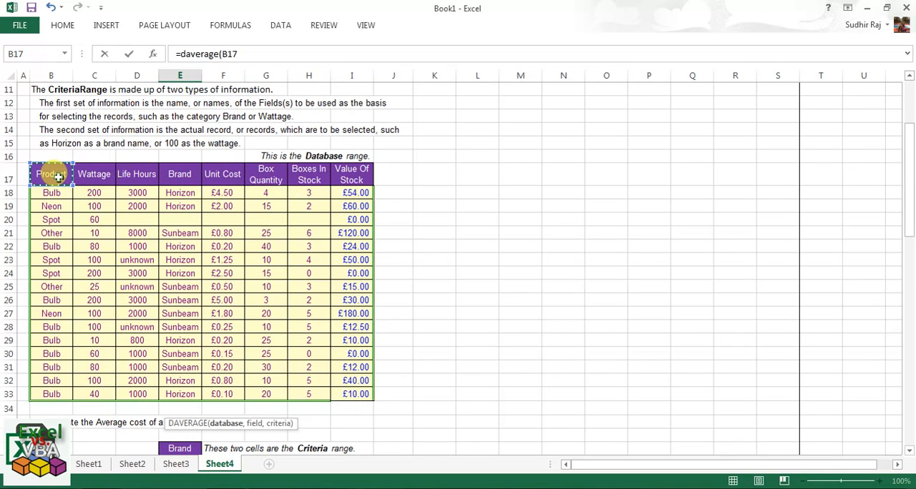
{"action": "left_click_drag", "start_coordinate": [58, 177], "coordinate": [360, 395]}
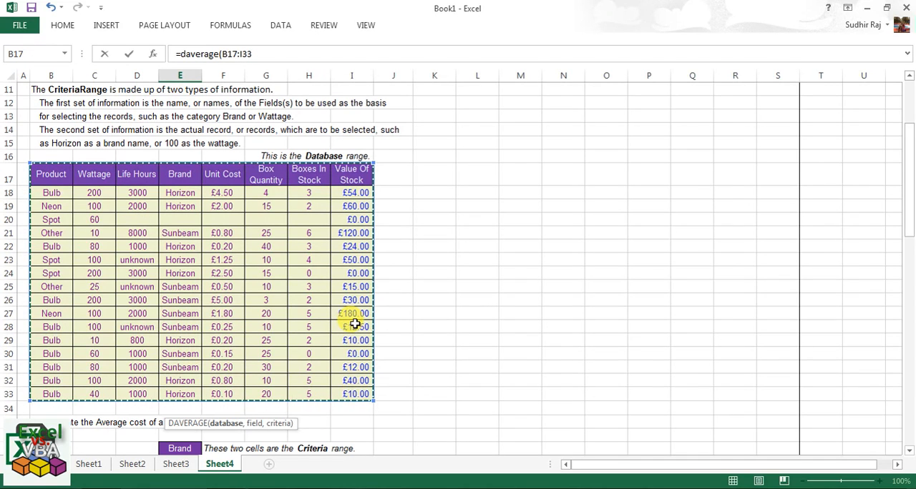
{"action": "type", "text": ","}
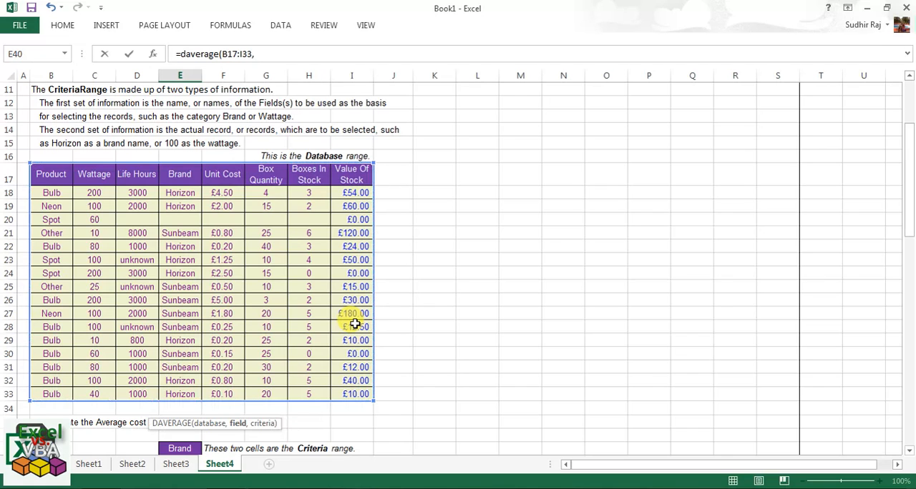
Set the formula's field argument to the Unit Cost heading in F17.
{"action": "left_click", "coordinate": [229, 173]}
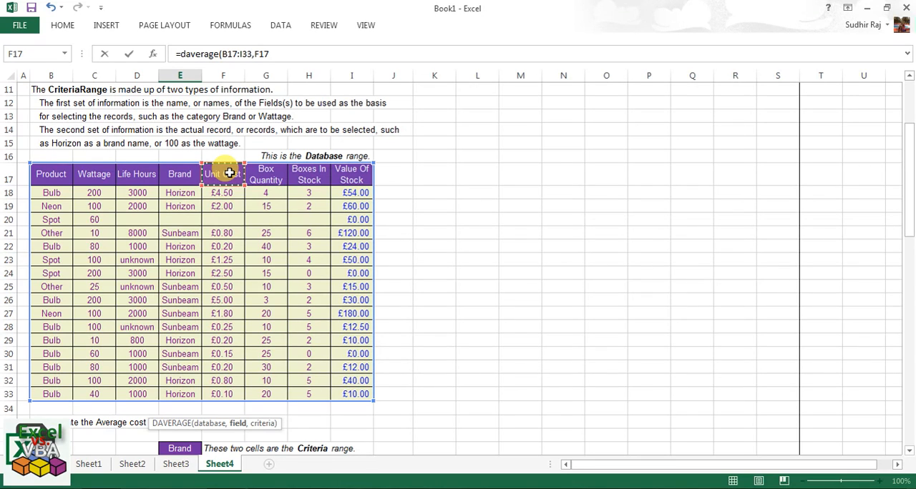
{"action": "left_click", "coordinate": [191, 232]}
{"action": "left_click", "coordinate": [89, 233]}
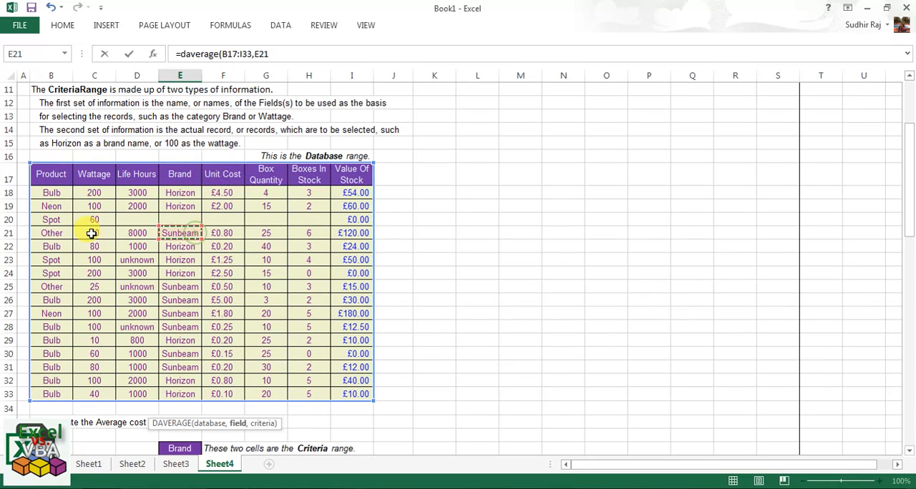
{"action": "left_click", "coordinate": [55, 232]}
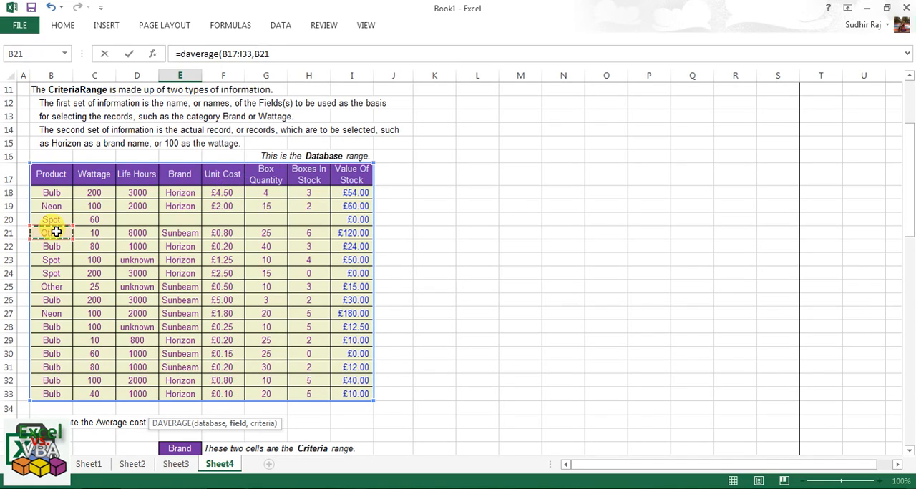
{"action": "left_click", "coordinate": [228, 172]}
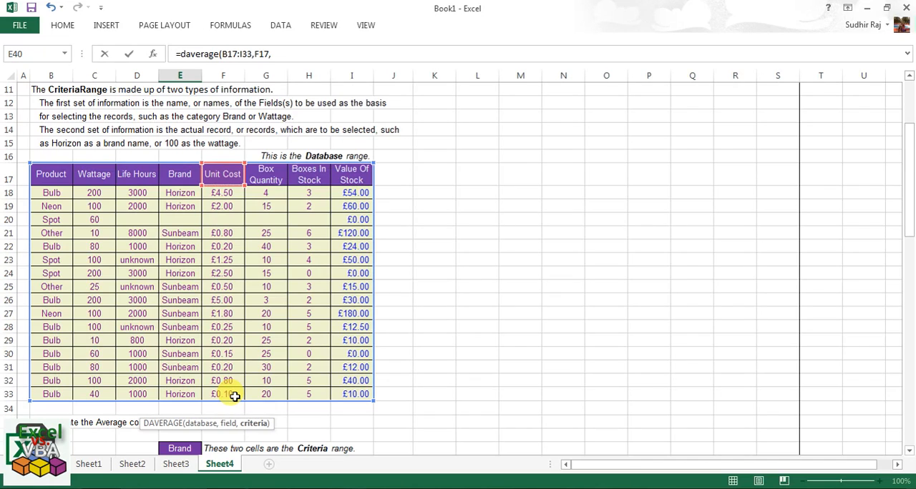
{"action": "type", "text": ","}
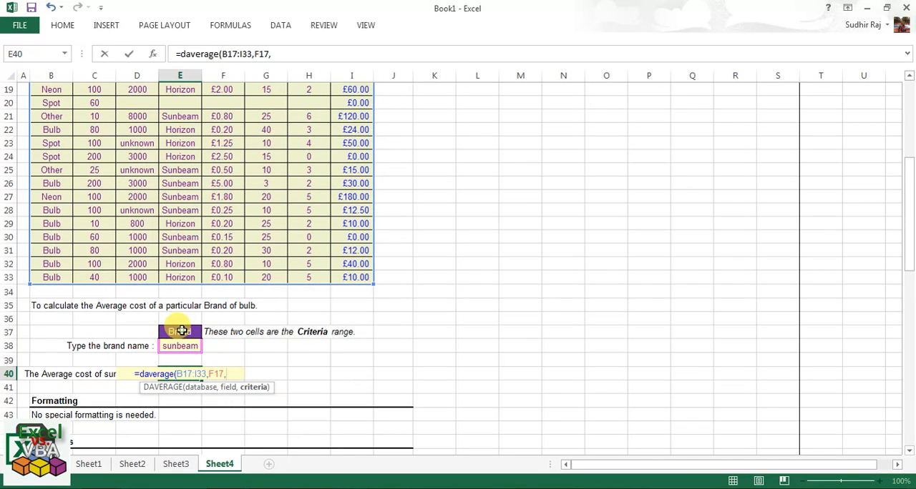
Add the Brand criteria range E37:E38 as the criteria argument and complete the DAVERAGE formula in E40.
{"action": "left_click_drag", "start_coordinate": [182, 330], "coordinate": [183, 346]}
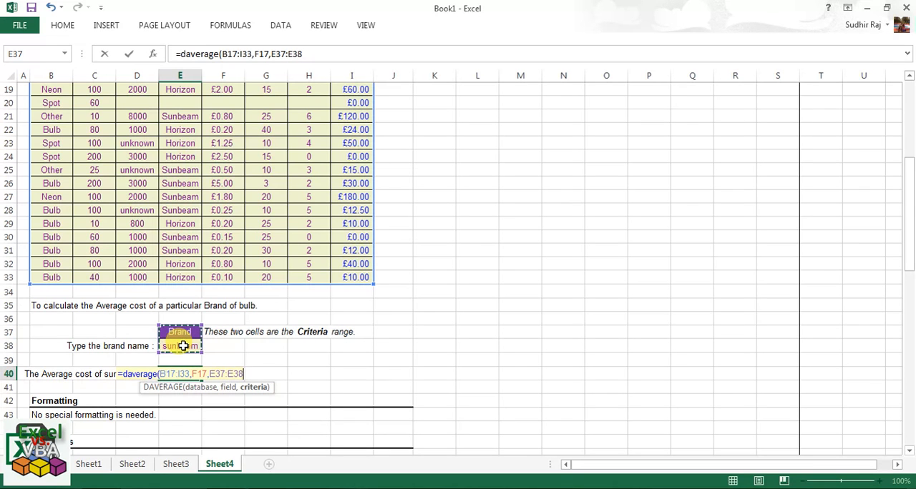
{"action": "scroll", "coordinate": [193, 342], "scroll_direction": "up", "scroll_amount": 3}
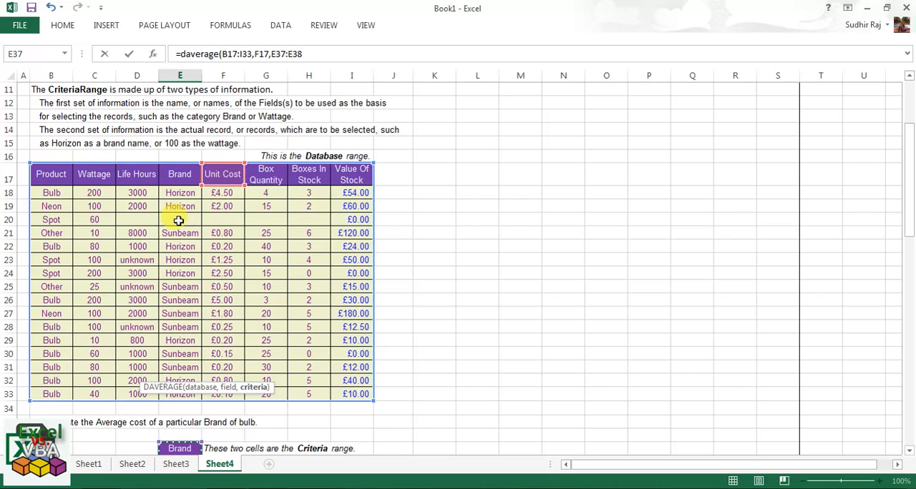
{"action": "scroll", "coordinate": [193, 315], "scroll_direction": "down", "scroll_amount": 2}
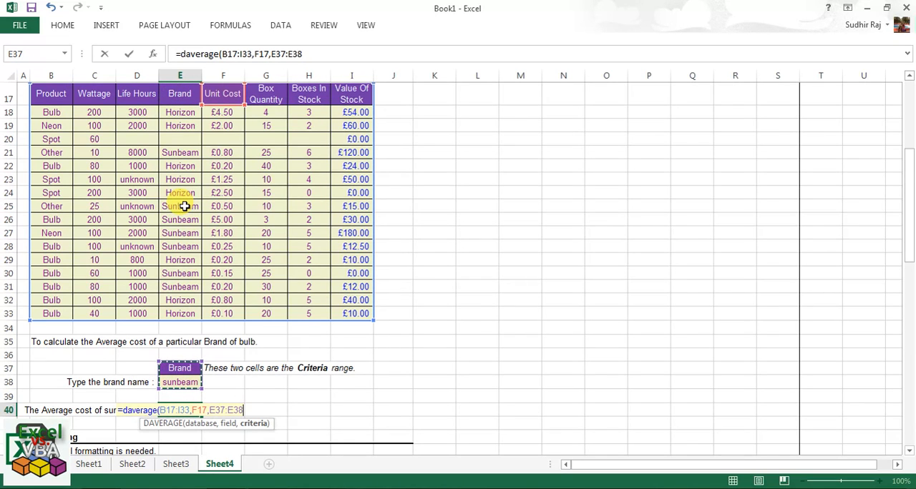
{"action": "key", "text": "Return"}
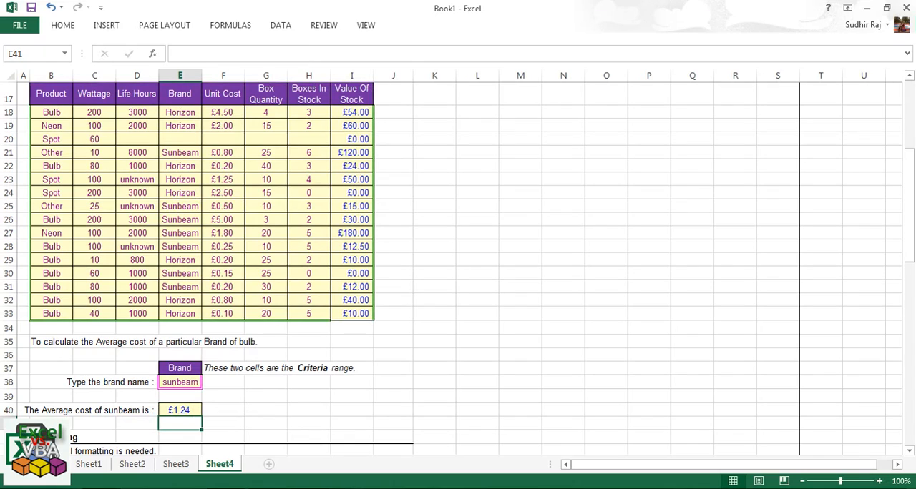
{"action": "left_click", "coordinate": [180, 382]}
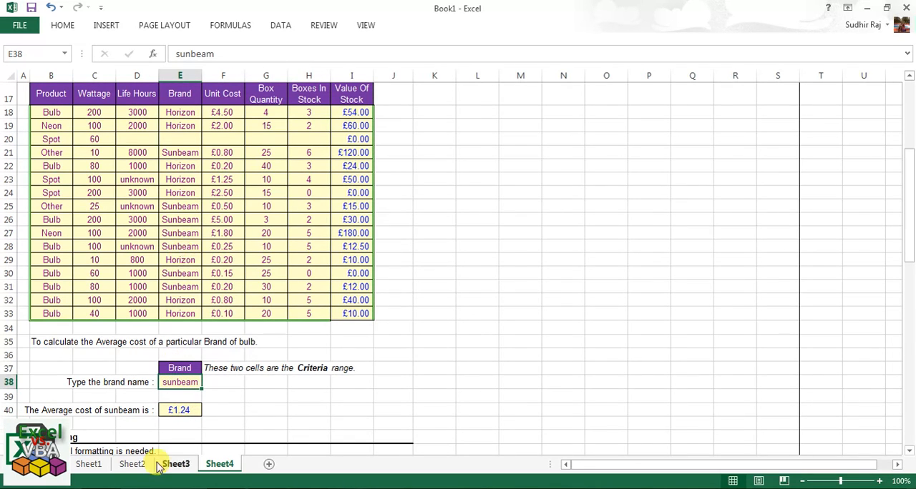
{"action": "left_click", "coordinate": [181, 408]}
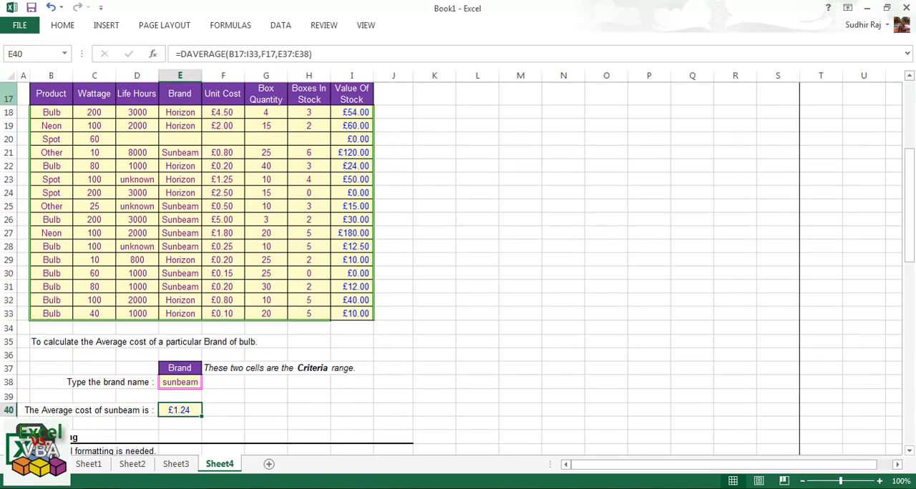
Apply a filter to the database range B17:I33 with its headings in row 17.
{"action": "left_click", "coordinate": [60, 93]}
{"action": "left_click_drag", "start_coordinate": [60, 93], "coordinate": [358, 314]}
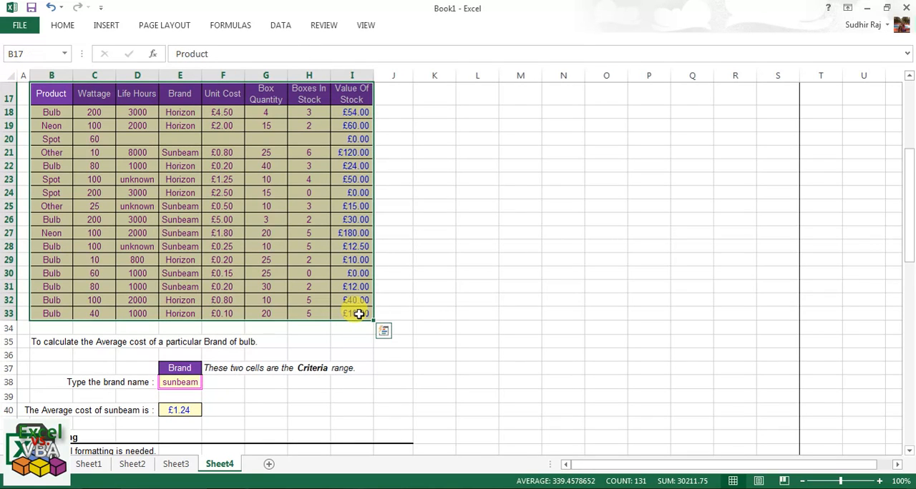
{"action": "scroll", "coordinate": [359, 313], "scroll_direction": "up", "scroll_amount": 1}
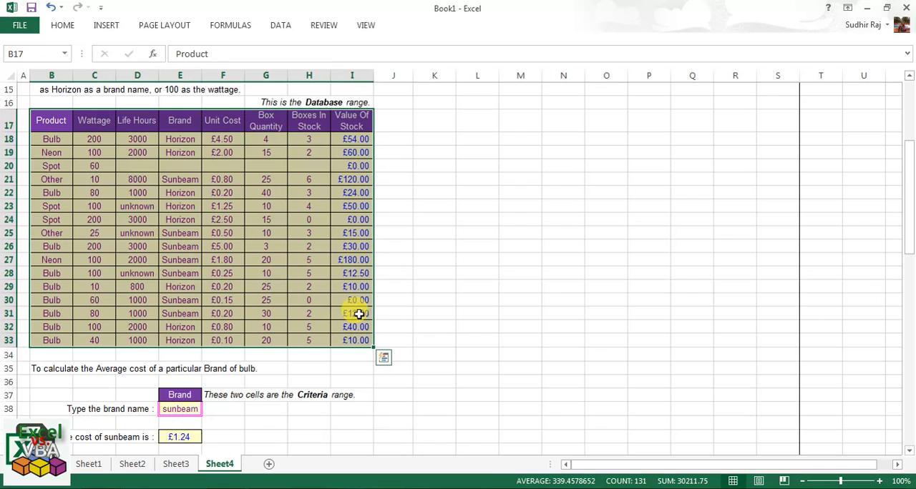
{"action": "left_click", "coordinate": [74, 28]}
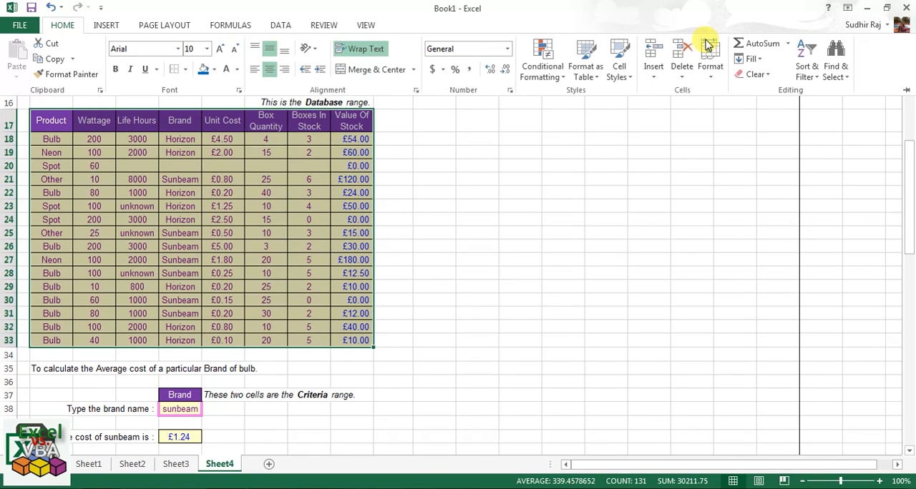
{"action": "left_click", "coordinate": [809, 64]}
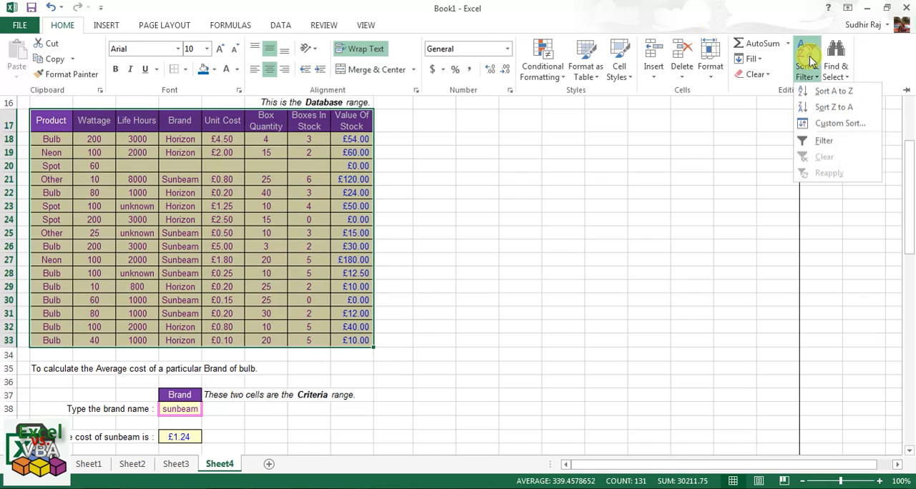
{"action": "left_click", "coordinate": [828, 140]}
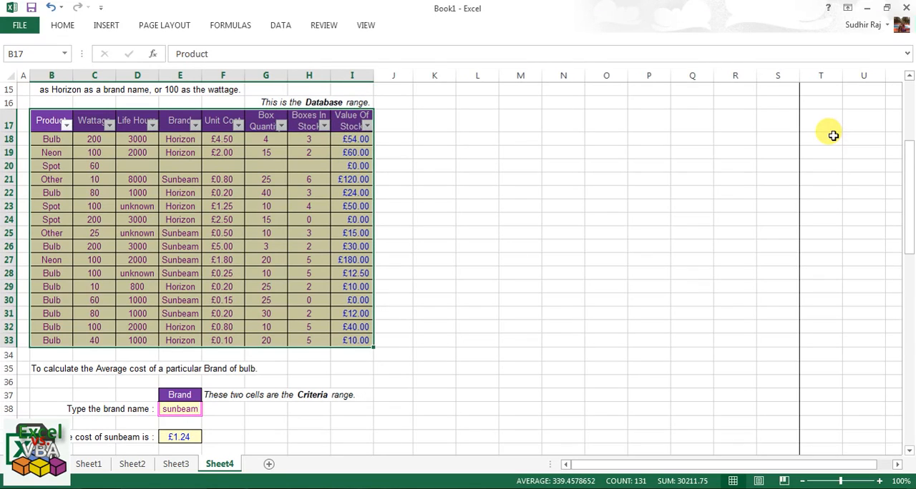
Remove the filter from the stock table and reapply it to the same range, B17:I33.
{"action": "key", "text": "ctrl+shift+l"}
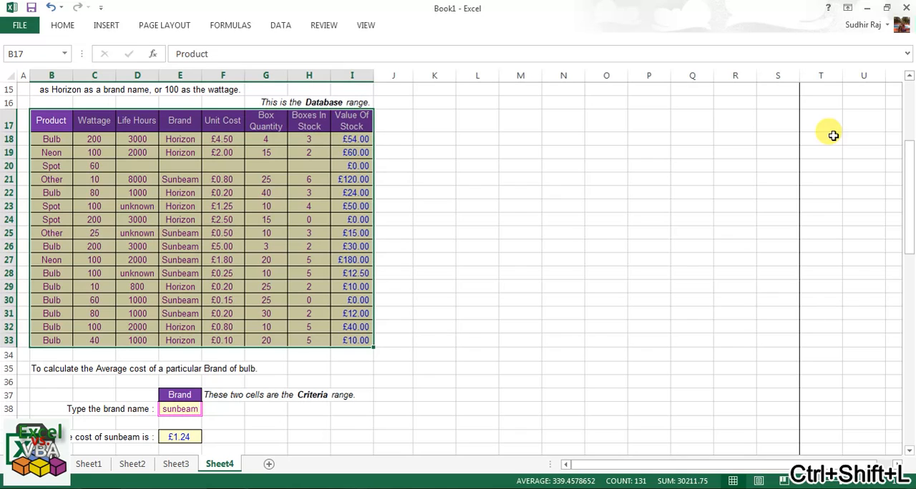
{"action": "key", "text": "ctrl+q"}
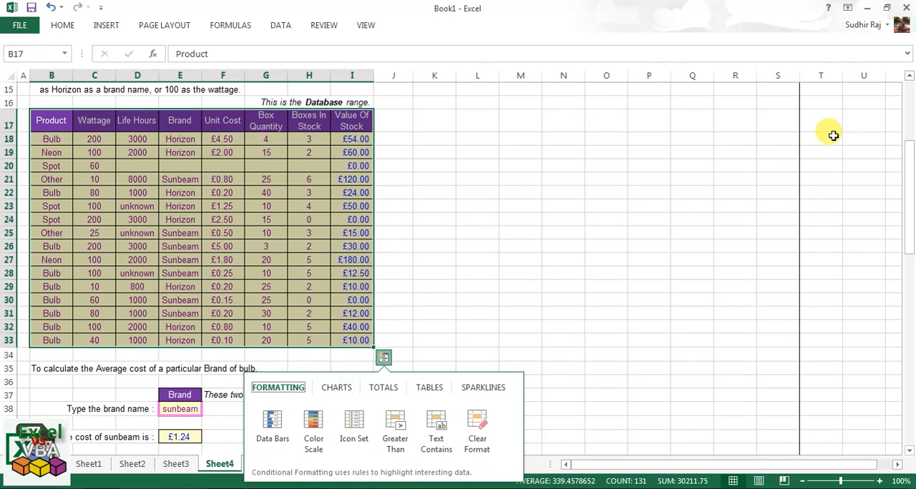
{"action": "left_click_drag", "start_coordinate": [47, 119], "coordinate": [363, 340]}
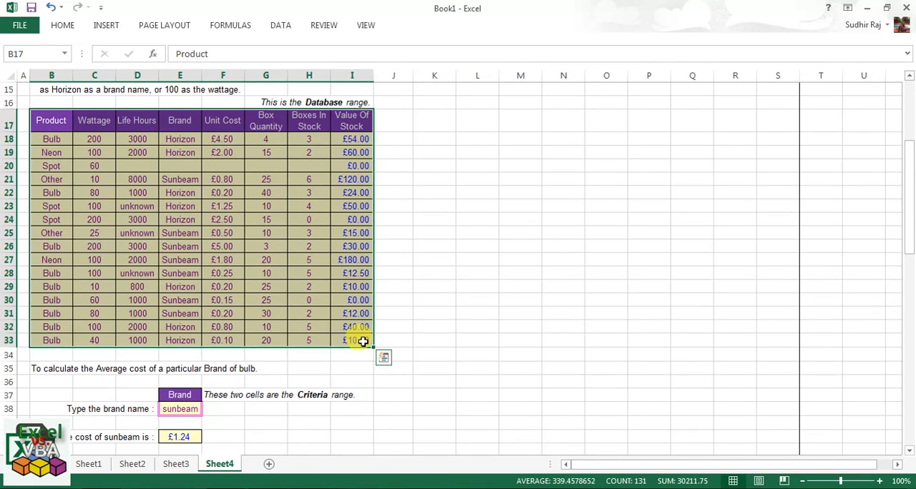
{"action": "key", "text": "ctrl+shift+l"}
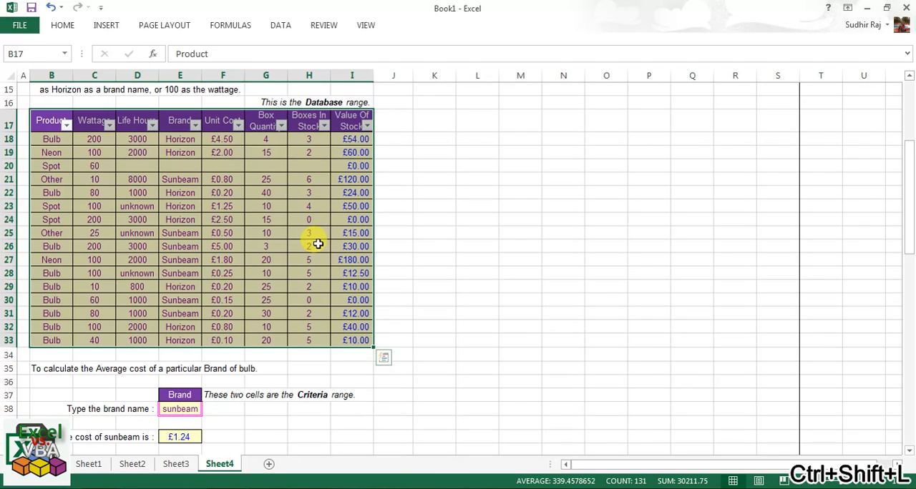
Filter the Brand column of the stock table to show only Sunbeam records.
{"action": "left_click", "coordinate": [190, 119]}
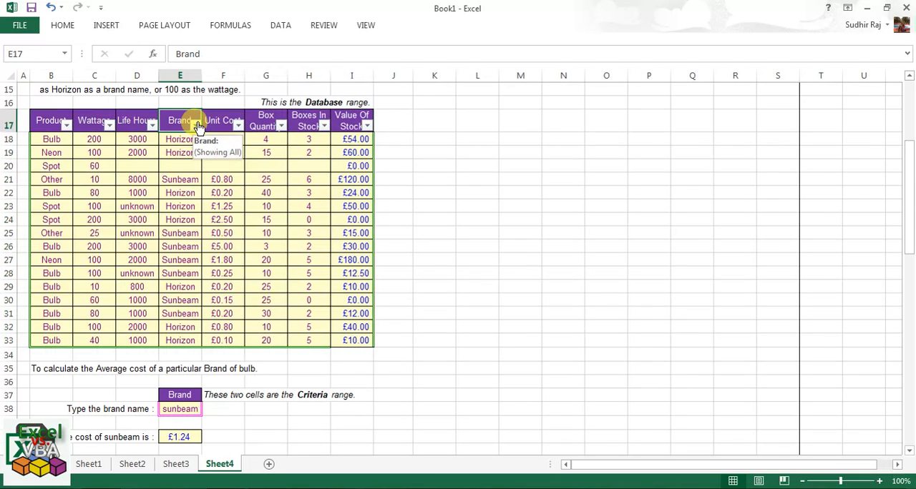
{"action": "left_click", "coordinate": [194, 441]}
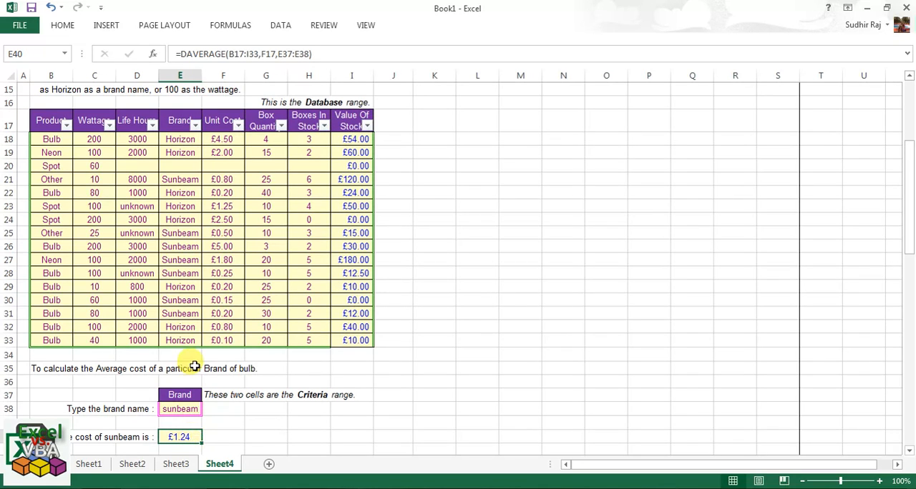
{"action": "left_click", "coordinate": [195, 126]}
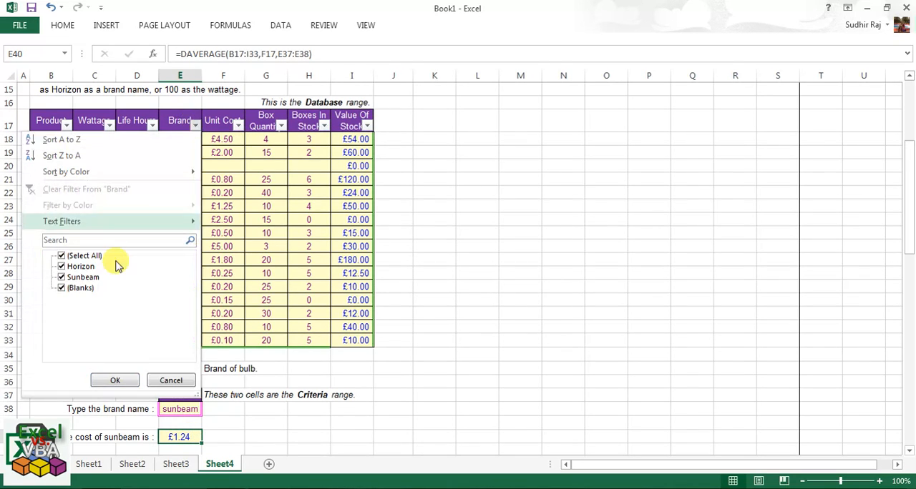
{"action": "left_click", "coordinate": [90, 257]}
{"action": "left_click", "coordinate": [75, 279]}
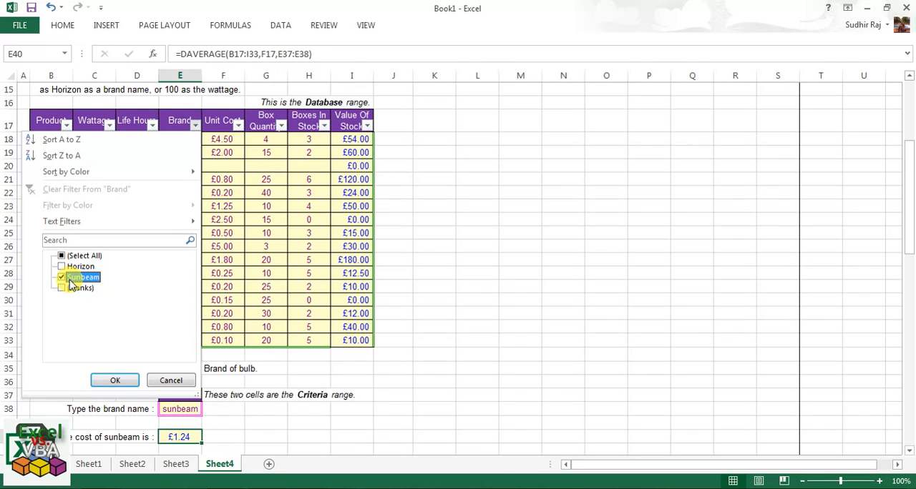
{"action": "left_click", "coordinate": [126, 383]}
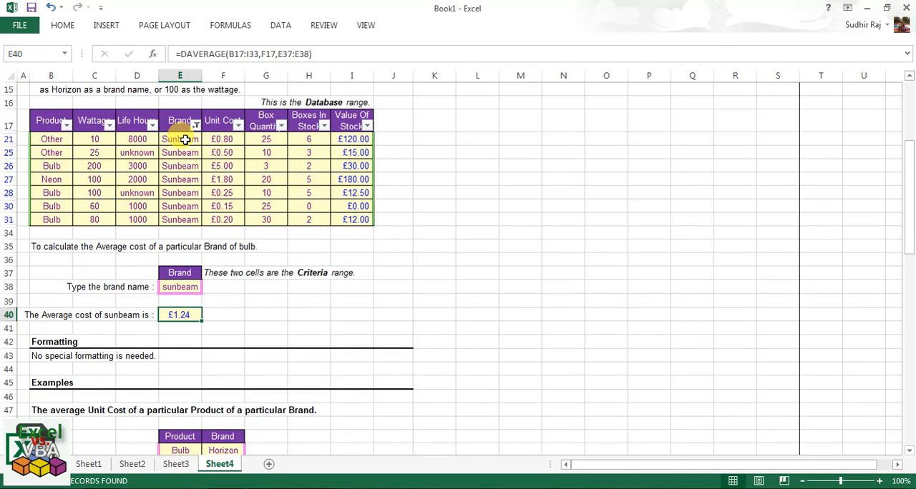
Compare the average of the filtered Sunbeam unit costs in F21:F31 with the DAVERAGE result in E40.
{"action": "scroll", "coordinate": [185, 139], "scroll_direction": "up", "scroll_amount": 1}
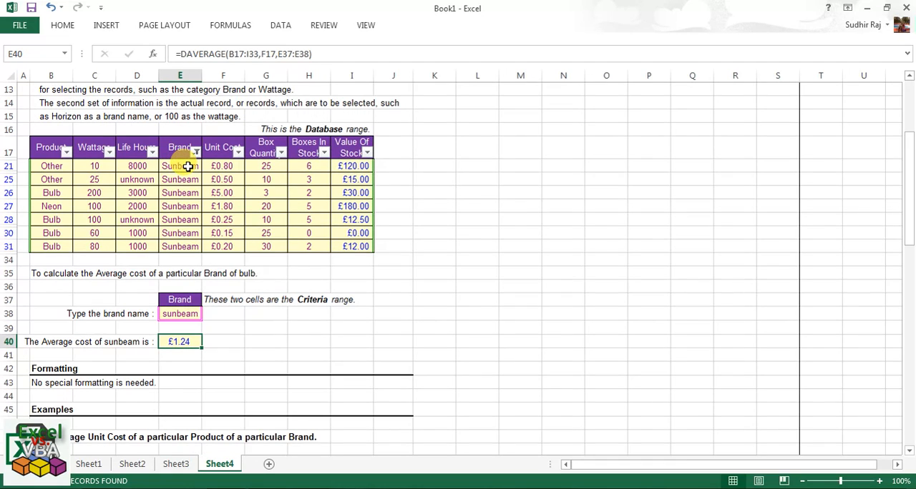
{"action": "left_click_drag", "start_coordinate": [187, 166], "coordinate": [188, 246]}
{"action": "left_click", "coordinate": [195, 153]}
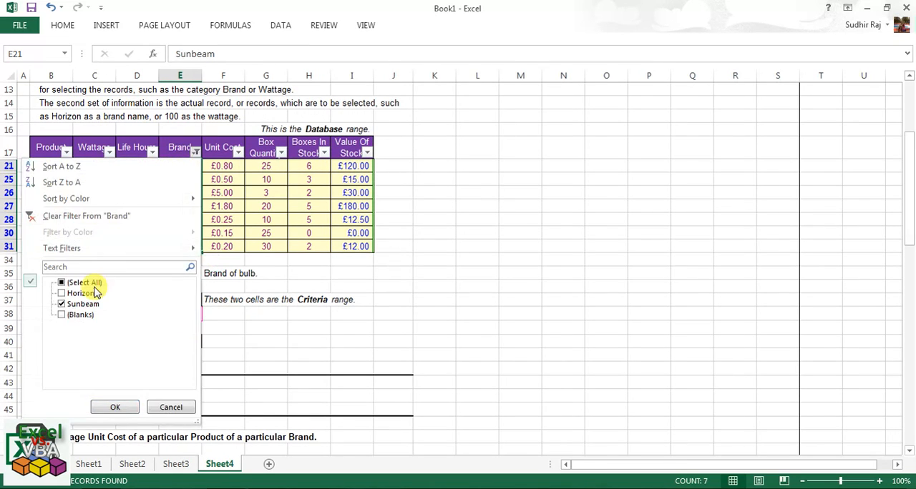
{"action": "left_click", "coordinate": [116, 407]}
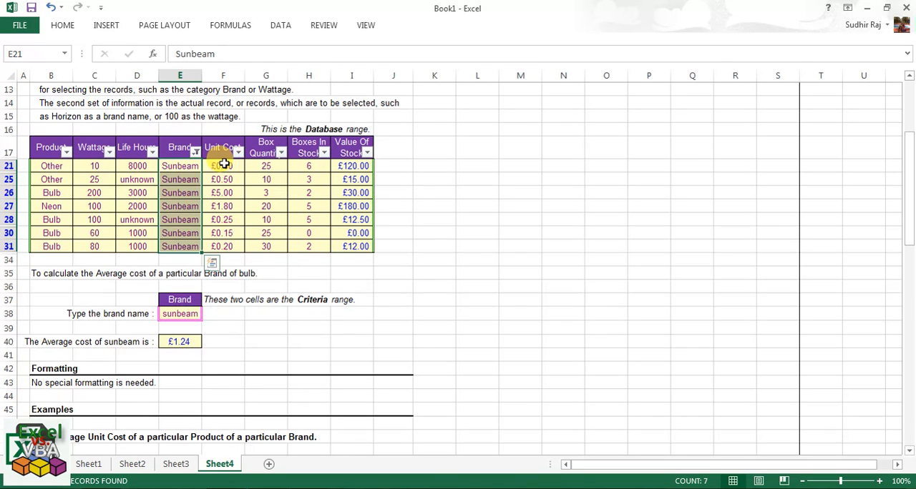
{"action": "left_click_drag", "start_coordinate": [224, 165], "coordinate": [222, 245]}
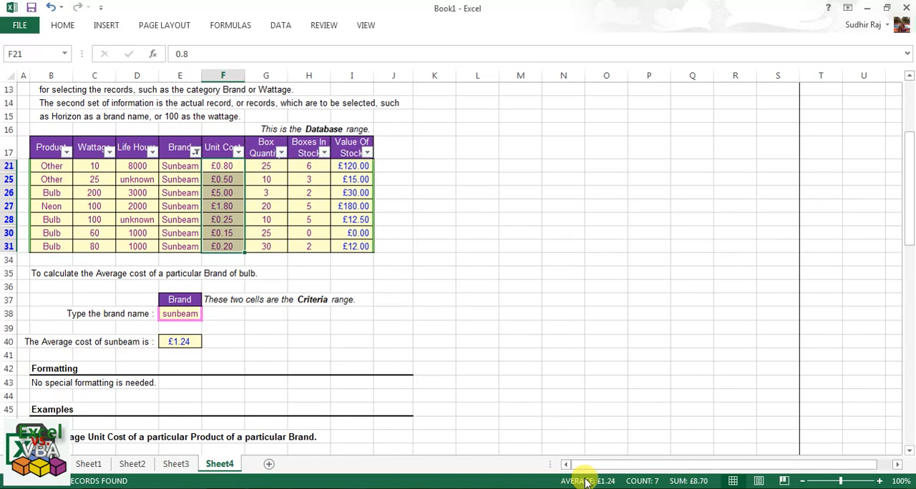
{"action": "left_click", "coordinate": [186, 344]}
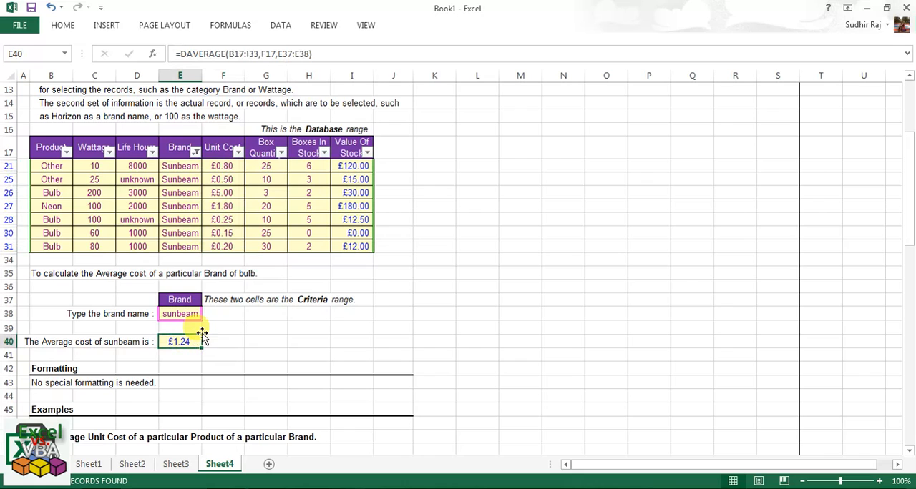
Clear the Sunbeam filter from the Brand column of the stock table.
{"action": "left_click", "coordinate": [195, 153]}
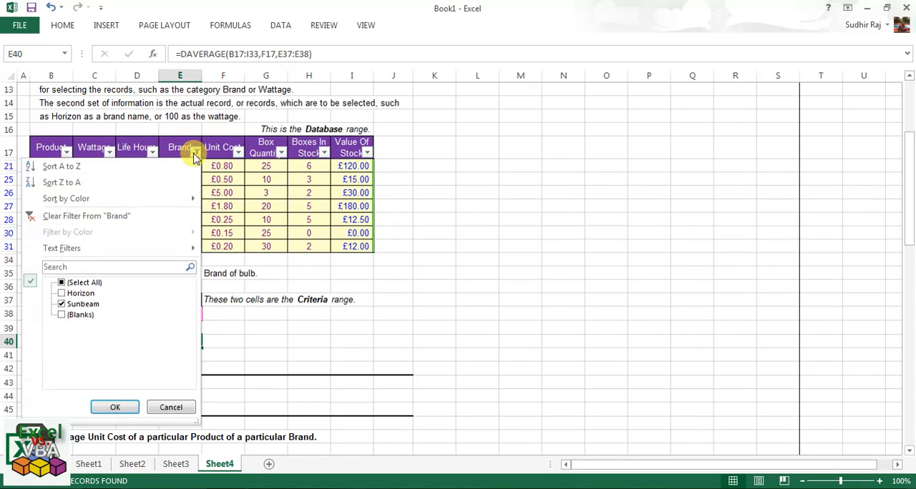
{"action": "left_click", "coordinate": [127, 220]}
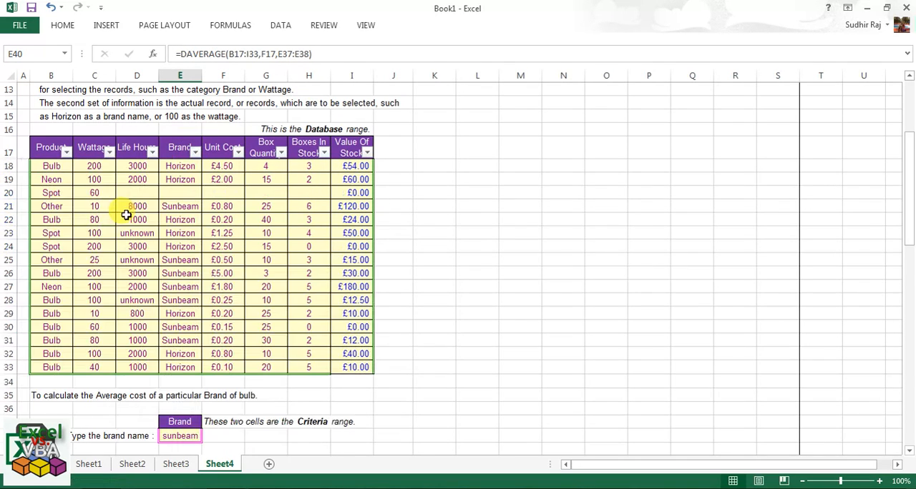
{"action": "left_click", "coordinate": [184, 147]}
Review the Horizon Bulb average formula in E52 against the stock table and delete it from the cell.
{"action": "scroll", "coordinate": [212, 355], "scroll_direction": "down", "scroll_amount": 2}
{"action": "scroll", "coordinate": [211, 355], "scroll_direction": "down", "scroll_amount": 4}
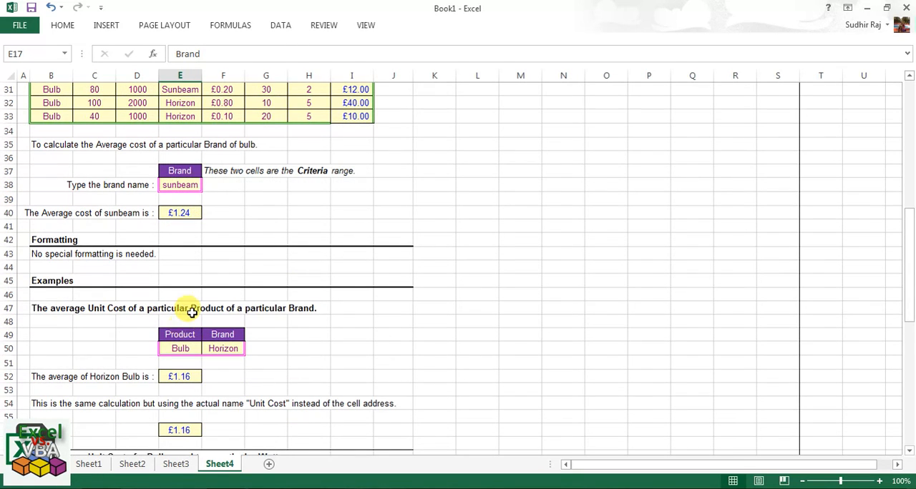
{"action": "scroll", "coordinate": [192, 312], "scroll_direction": "down", "scroll_amount": 2}
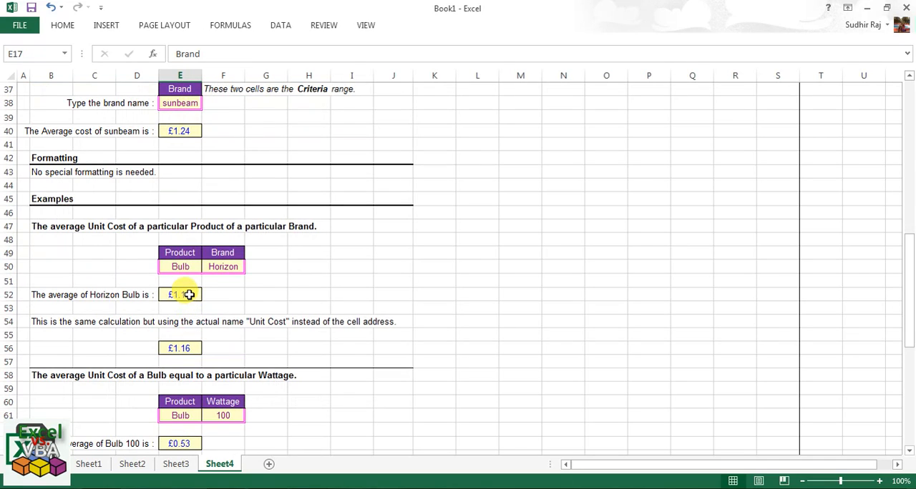
{"action": "left_click", "coordinate": [189, 295]}
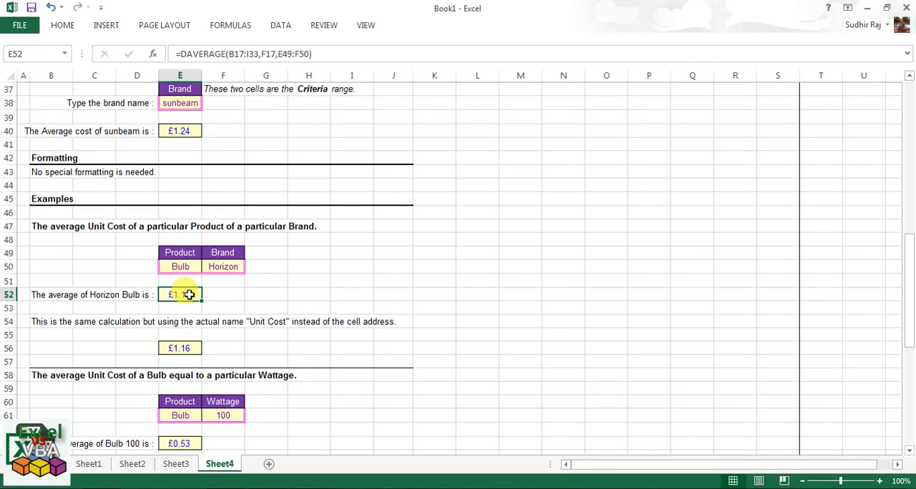
{"action": "scroll", "coordinate": [189, 295], "scroll_direction": "up", "scroll_amount": 8}
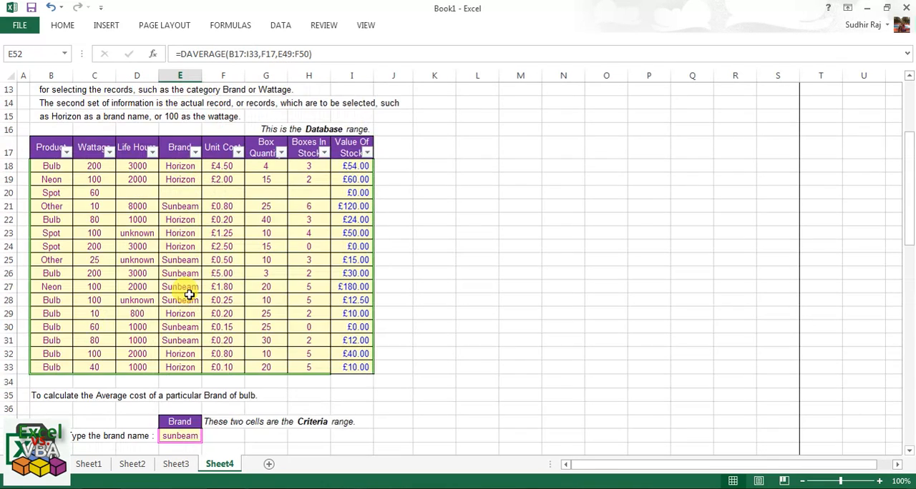
{"action": "left_click", "coordinate": [176, 143]}
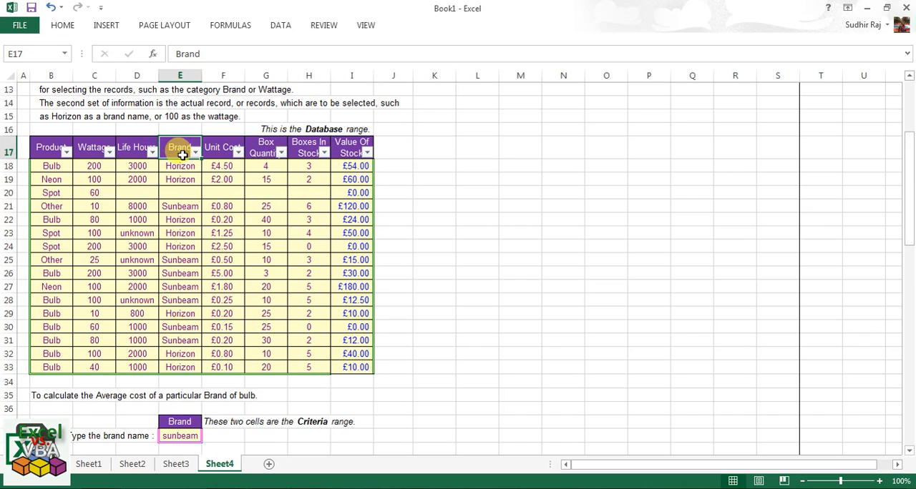
{"action": "scroll", "coordinate": [182, 155], "scroll_direction": "down", "scroll_amount": 7}
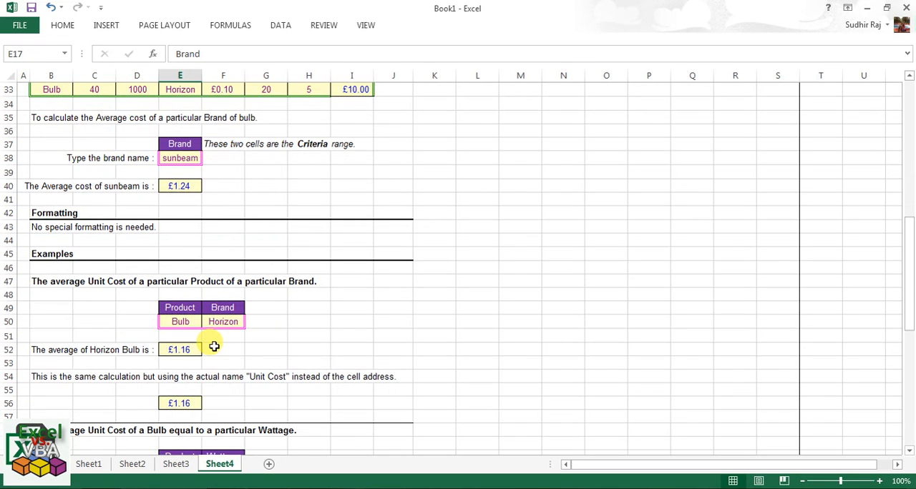
{"action": "left_click", "coordinate": [183, 347]}
{"action": "key", "text": "Delete"}
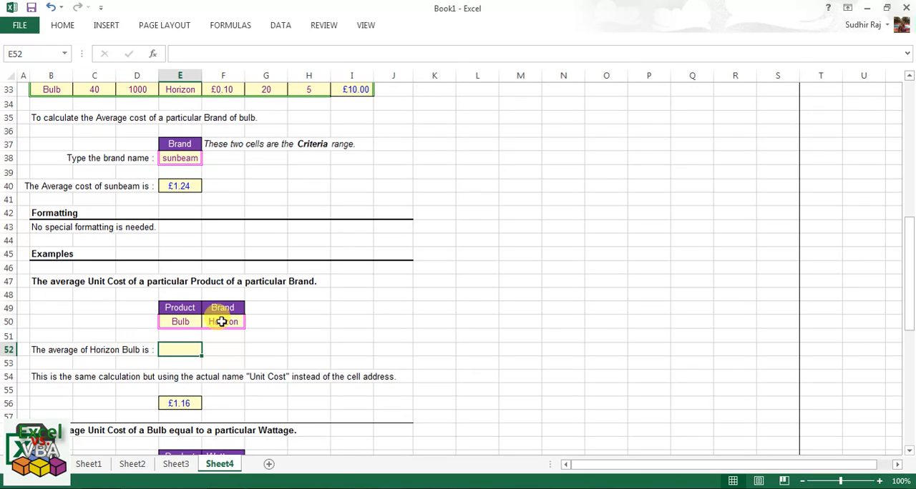
Examine the Bulb and Horizon criteria in E50:F50 against the Product and Brand columns of the stock table.
{"action": "left_click", "coordinate": [215, 323]}
{"action": "left_click", "coordinate": [180, 322]}
{"action": "scroll", "coordinate": [179, 322], "scroll_direction": "up", "scroll_amount": 5}
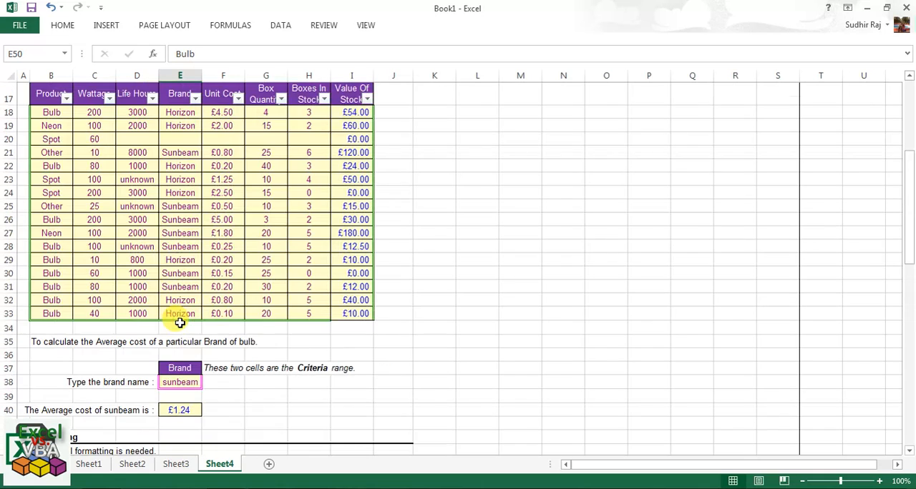
{"action": "left_click", "coordinate": [50, 111]}
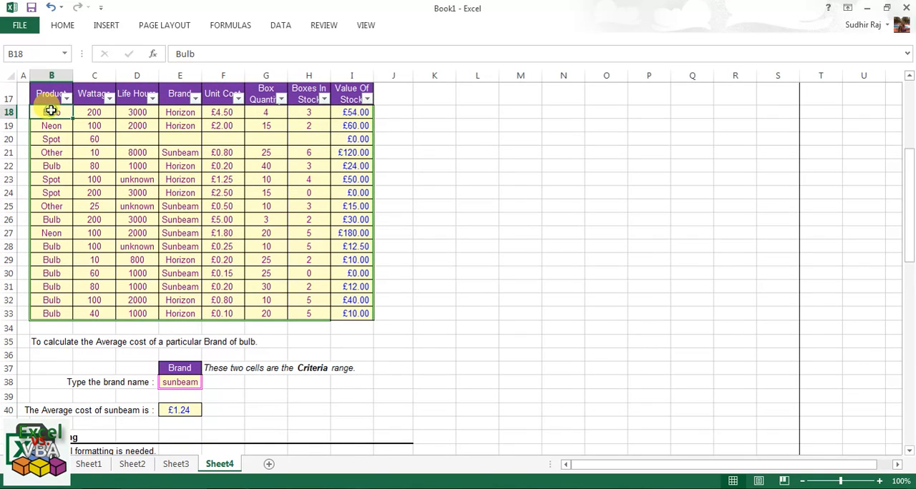
{"action": "left_click_drag", "start_coordinate": [50, 111], "coordinate": [52, 299]}
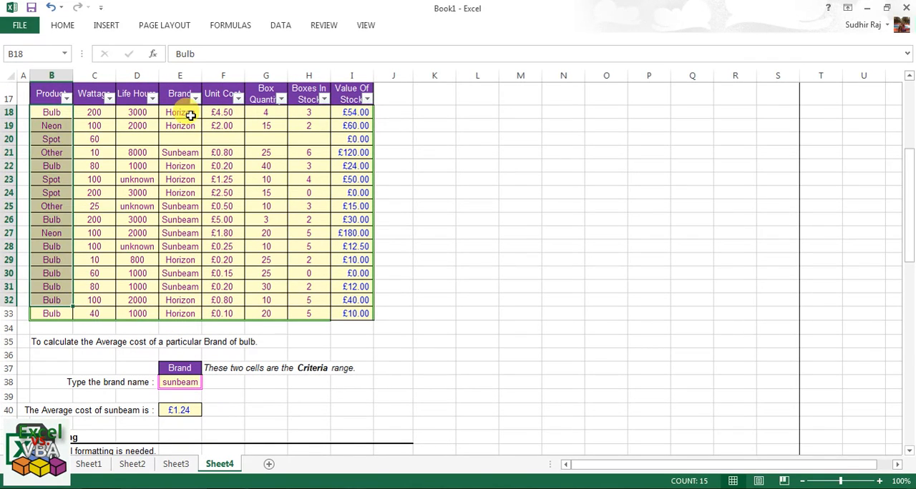
{"action": "left_click_drag", "start_coordinate": [188, 115], "coordinate": [195, 179]}
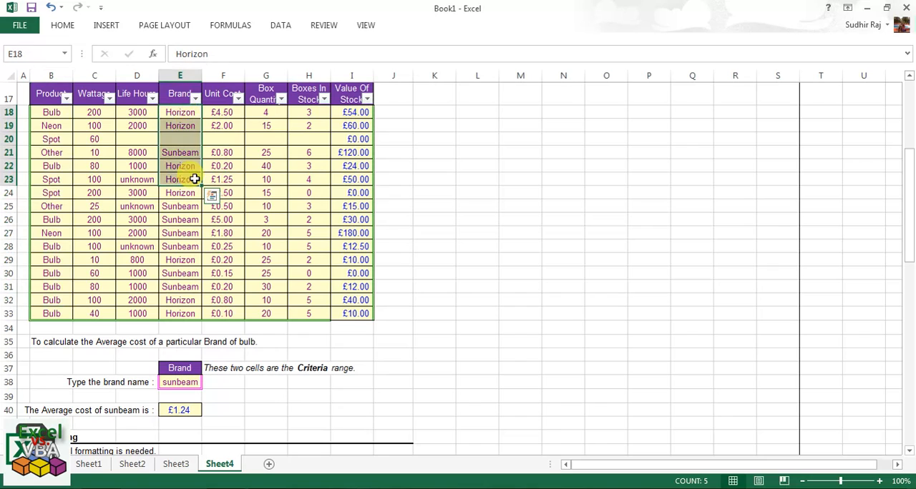
{"action": "left_click", "coordinate": [185, 125]}
{"action": "left_click", "coordinate": [60, 128]}
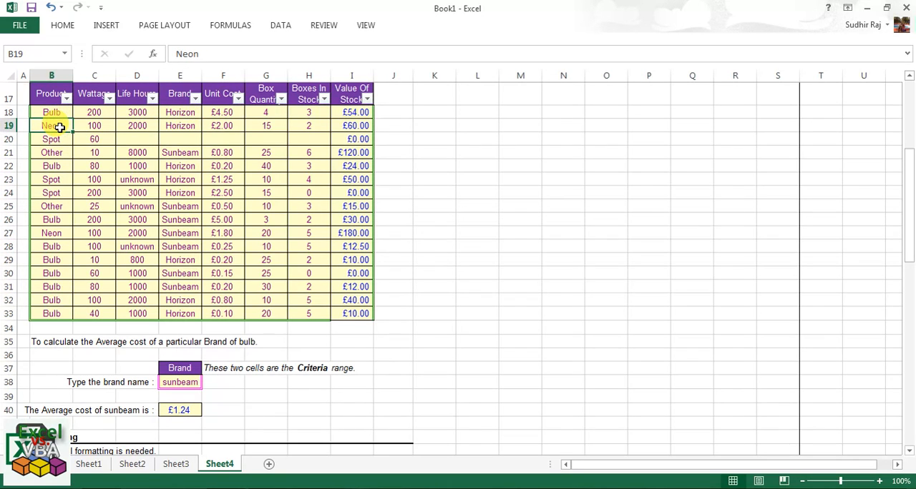
Filter the Product column of the stock table to show only Bulb records.
{"action": "left_click", "coordinate": [66, 98]}
{"action": "left_click", "coordinate": [50, 231]}
{"action": "left_click", "coordinate": [52, 240]}
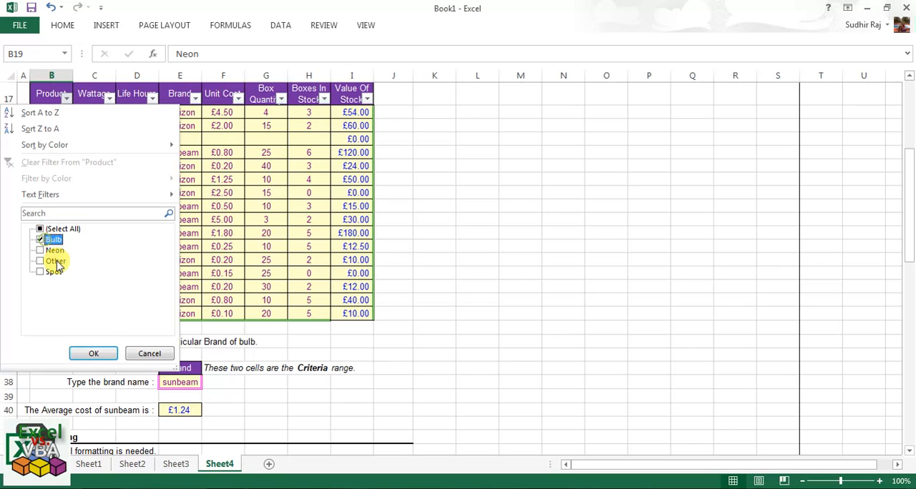
{"action": "left_click", "coordinate": [105, 355]}
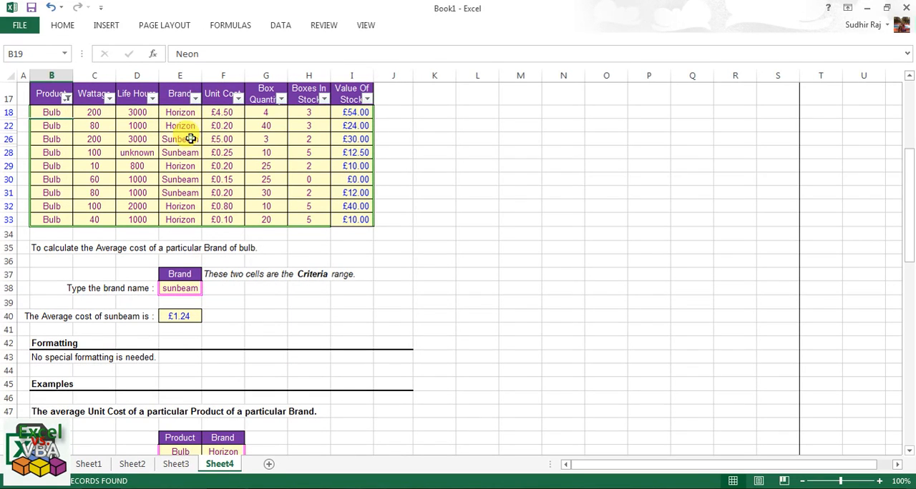
Filter the Brand column of the Bulb records to show only Horizon.
{"action": "left_click", "coordinate": [191, 139]}
{"action": "left_click", "coordinate": [196, 98]}
{"action": "left_click", "coordinate": [90, 229]}
{"action": "left_click", "coordinate": [82, 240]}
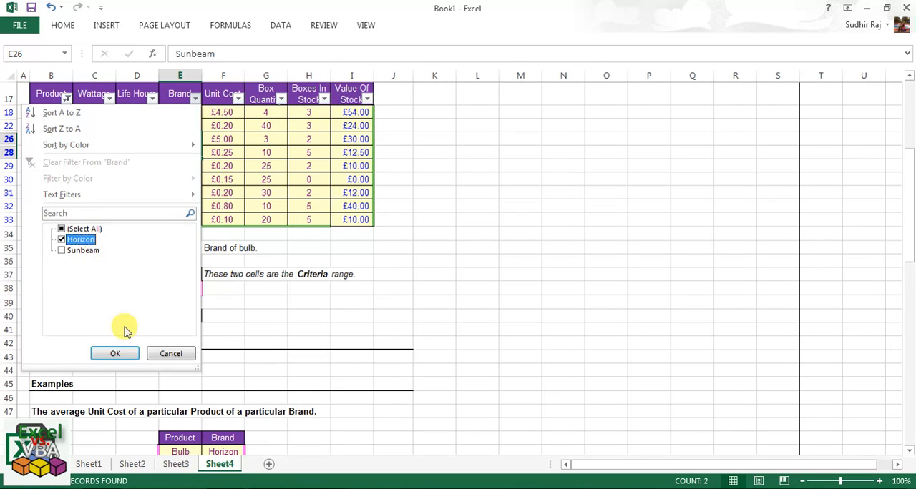
{"action": "left_click", "coordinate": [116, 353]}
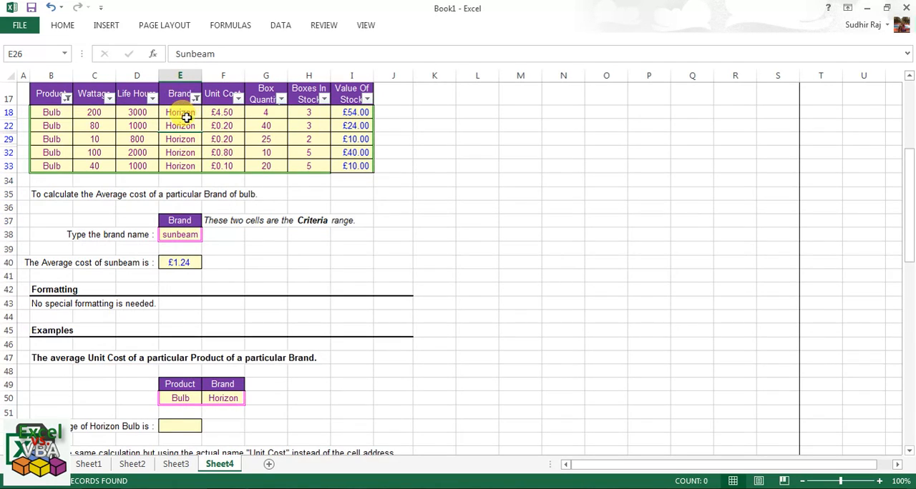
Check the average of the filtered Horizon Bulb unit costs in F18:F33 and remove the filter from the stock table.
{"action": "left_click", "coordinate": [51, 123]}
{"action": "left_click_drag", "start_coordinate": [223, 112], "coordinate": [230, 166]}
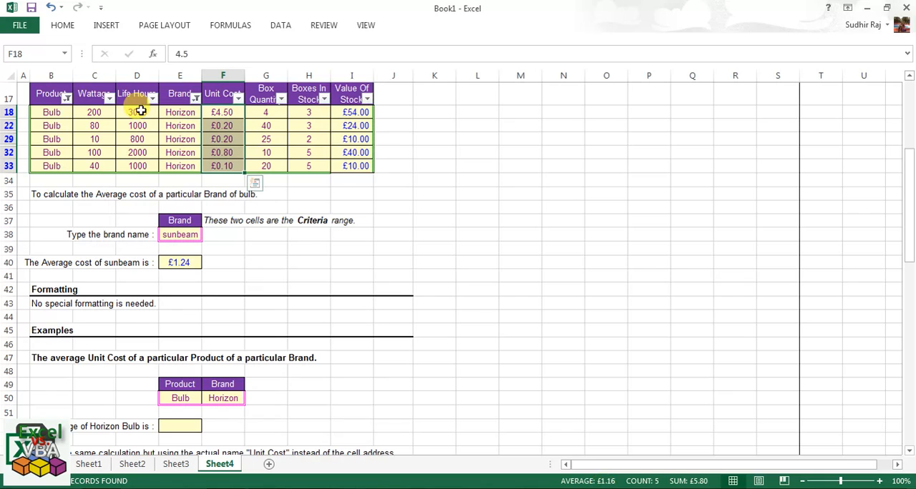
{"action": "left_click", "coordinate": [144, 89]}
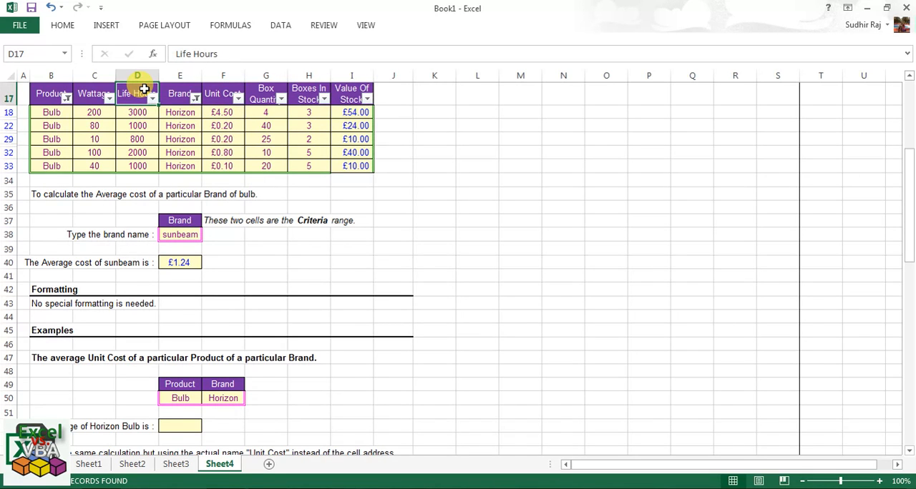
{"action": "key", "text": "ctrl+shift+l"}
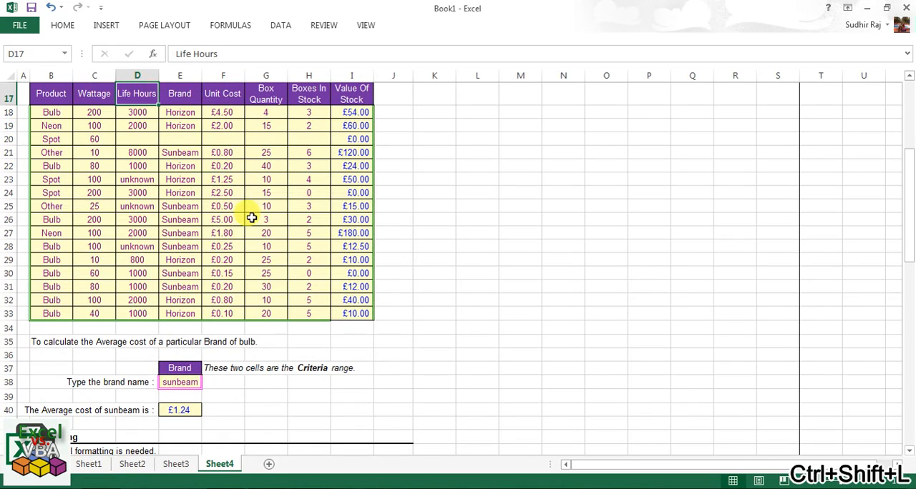
Start a DAVERAGE formula in E52 with the stock table B17:I33 as database and the Unit Cost header F17 as field.
{"action": "scroll", "coordinate": [286, 223], "scroll_direction": "down", "scroll_amount": 3}
{"action": "scroll", "coordinate": [276, 223], "scroll_direction": "down", "scroll_amount": 3}
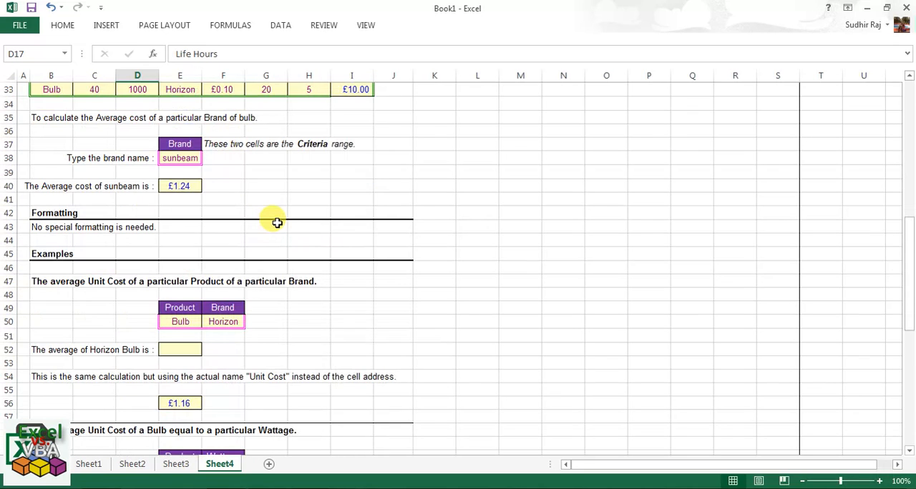
{"action": "left_click", "coordinate": [189, 297]}
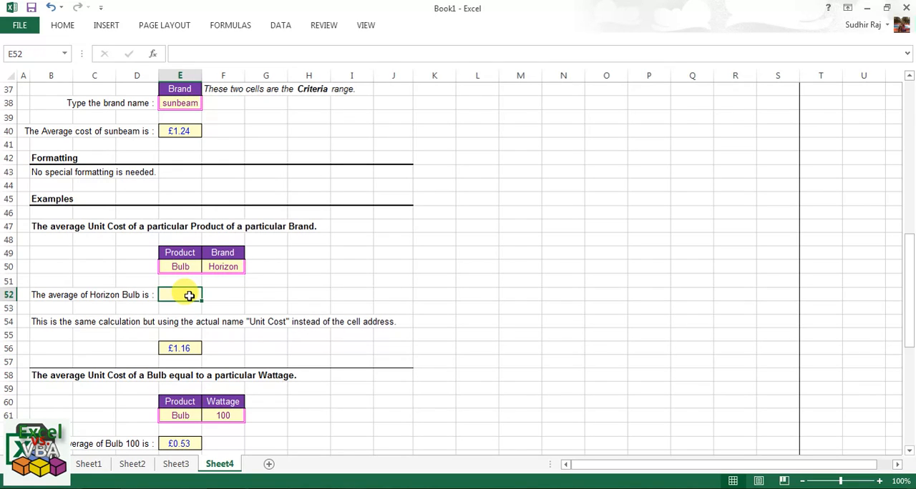
{"action": "type", "text": "=da"}
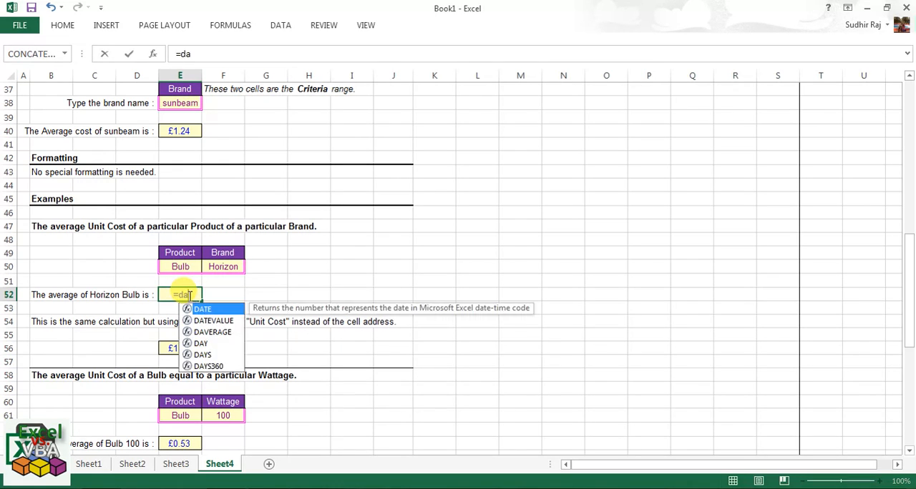
{"action": "type", "text": "verage("}
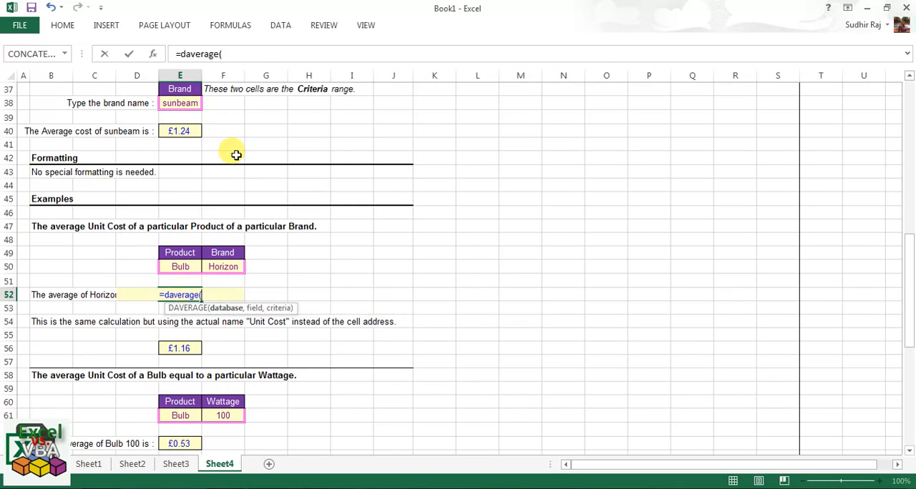
{"action": "scroll", "coordinate": [236, 156], "scroll_direction": "up", "scroll_amount": 6}
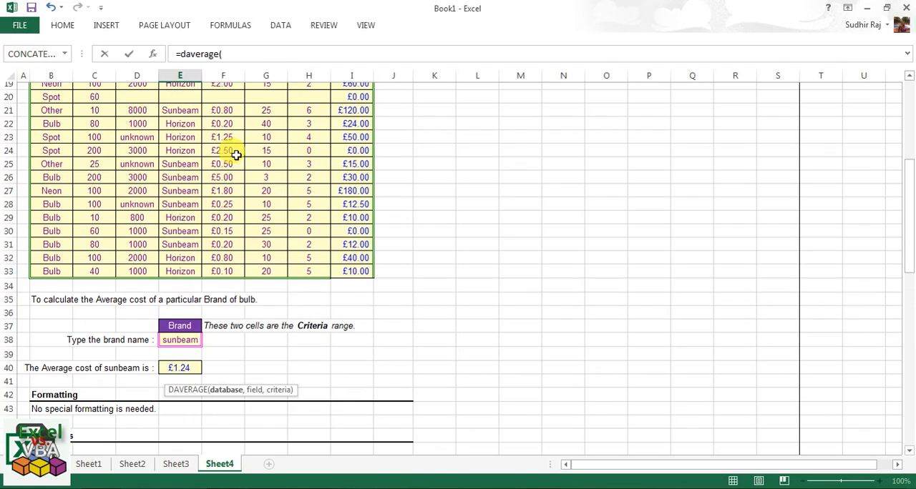
{"action": "scroll", "coordinate": [236, 155], "scroll_direction": "up", "scroll_amount": 3}
{"action": "left_click", "coordinate": [45, 173]}
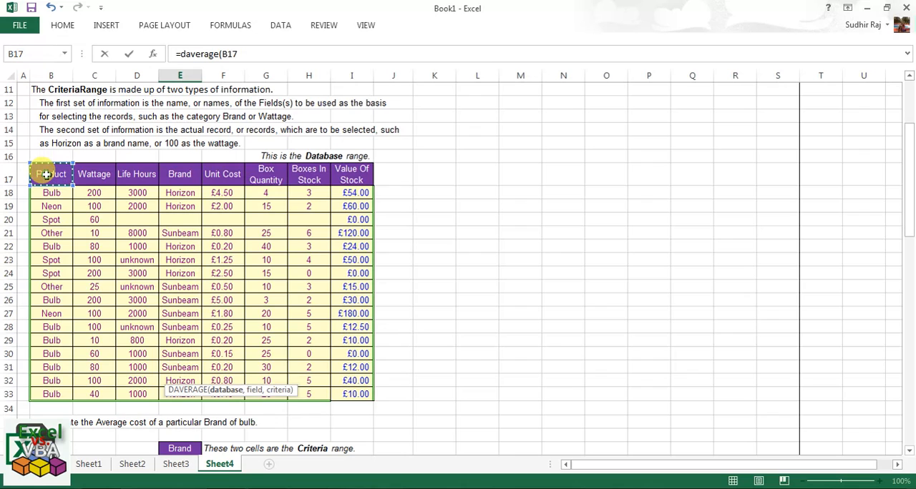
{"action": "left_click_drag", "start_coordinate": [45, 174], "coordinate": [352, 395]}
{"action": "type", "text": ","}
{"action": "left_click", "coordinate": [227, 172]}
{"action": "type", "text": ","}
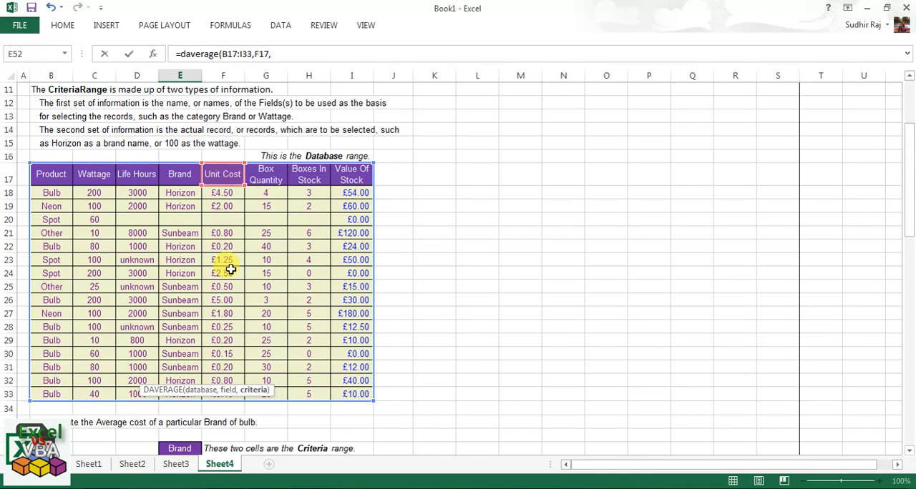
Complete the E52 formula with the Product and Brand cells E49:F50 as the criteria range.
{"action": "scroll", "coordinate": [232, 269], "scroll_direction": "down", "scroll_amount": 5}
{"action": "scroll", "coordinate": [232, 269], "scroll_direction": "down", "scroll_amount": 3}
{"action": "left_click_drag", "start_coordinate": [194, 308], "coordinate": [229, 324]}
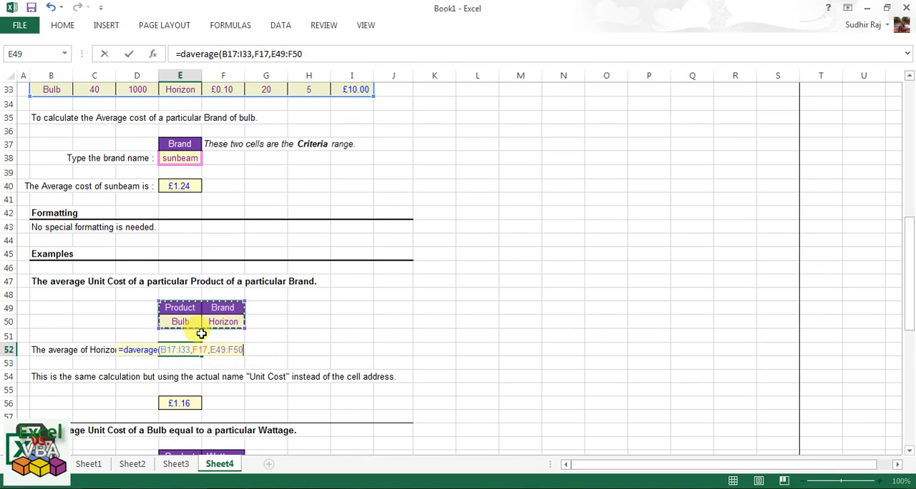
{"action": "key", "text": "Return"}
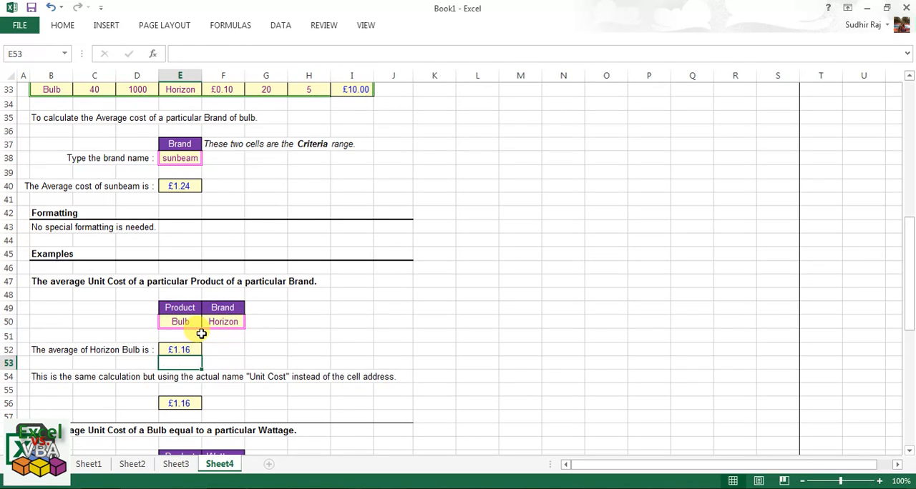
Add filters to the stock table B17:I33 and show only Bulb records in the Product column.
{"action": "left_click", "coordinate": [173, 350]}
{"action": "scroll", "coordinate": [174, 350], "scroll_direction": "up", "scroll_amount": 7}
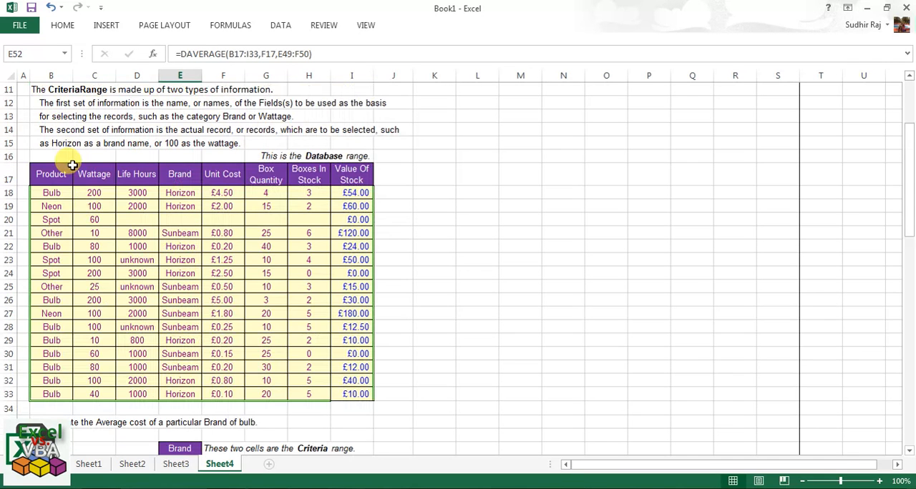
{"action": "left_click", "coordinate": [51, 173]}
{"action": "left_click_drag", "start_coordinate": [106, 192], "coordinate": [352, 396]}
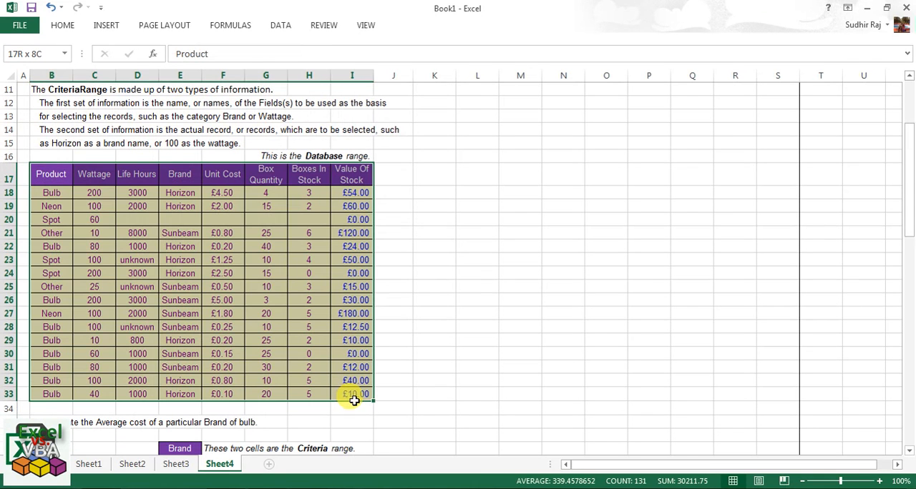
{"action": "key", "text": "ctrl+shift+l"}
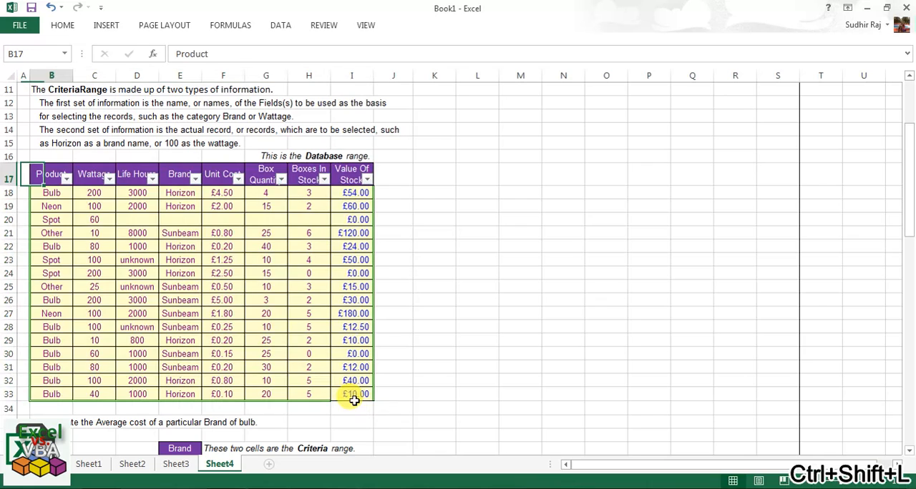
{"action": "key", "text": "alt+Down"}
{"action": "key", "text": "Tab"}
{"action": "key", "text": "space"}
{"action": "key", "text": "Down"}
{"action": "key", "text": "space"}
{"action": "key", "text": "Return"}
Exclude Sunbeam in the Brand column so that only Horizon Bulb records are shown.
{"action": "key", "text": "Right"}
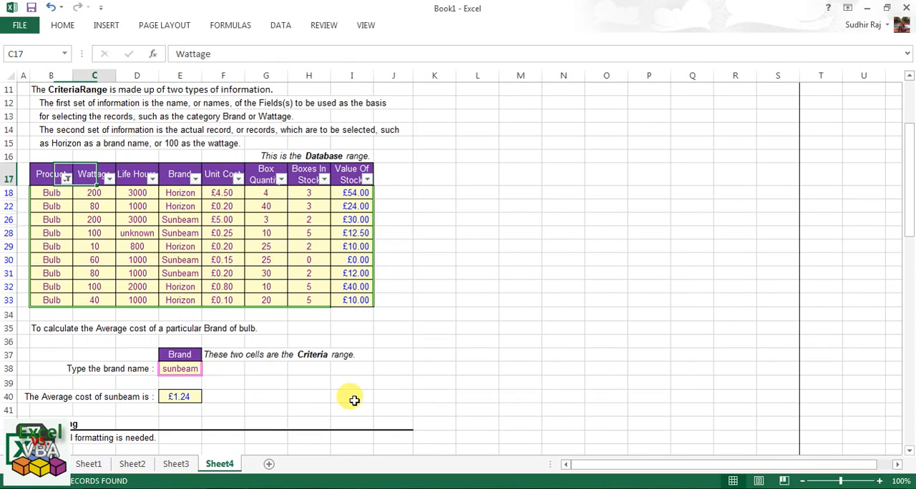
{"action": "key", "text": "Right"}
{"action": "key", "text": "Right"}
{"action": "key", "text": "alt+Down"}
{"action": "key", "text": "Down"}
{"action": "key", "text": "Down"}
{"action": "key", "text": "Down"}
{"action": "key", "text": "Down"}
{"action": "key", "text": "Down"}
{"action": "key", "text": "Down"}
{"action": "key", "text": "Down"}
Check the average of the filtered Horizon Bulb unit costs against the DAVERAGE result in E52.
{"action": "key", "text": "Down"}
{"action": "key", "text": "space"}
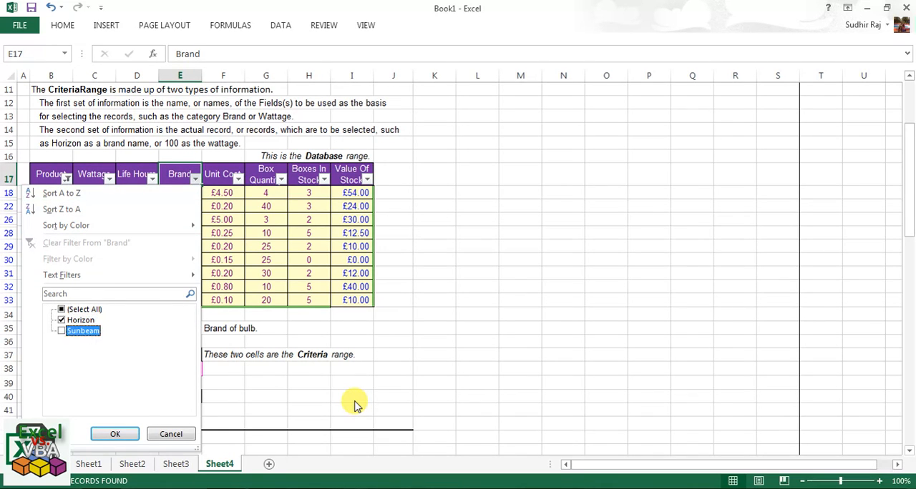
{"action": "key", "text": "Return"}
{"action": "key", "text": "Right"}
{"action": "key", "text": "Down"}
{"action": "key", "text": "ctrl+shift+Down"}
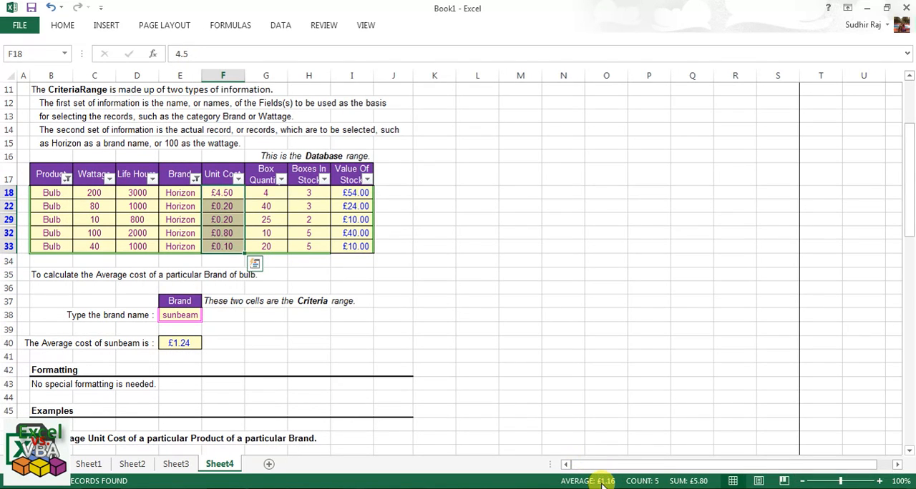
{"action": "scroll", "coordinate": [463, 434], "scroll_direction": "down", "scroll_amount": 8}
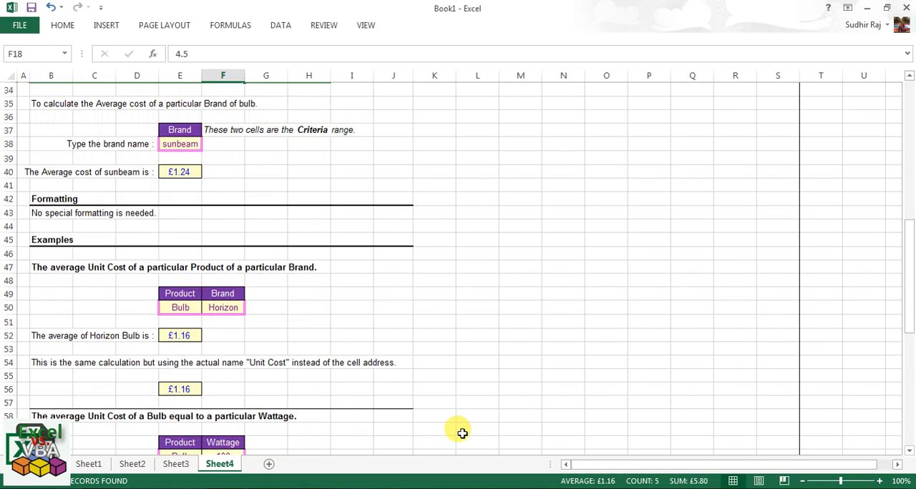
{"action": "left_click", "coordinate": [177, 337]}
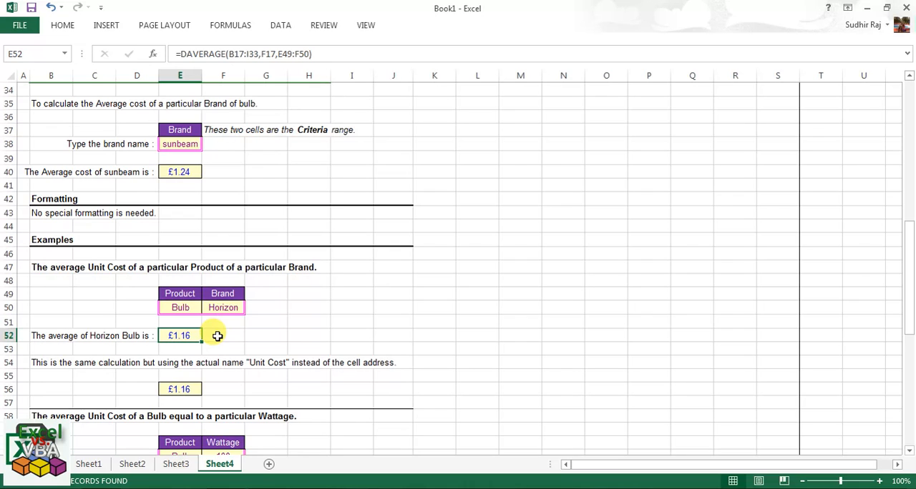
Remove the filters from the stock table to show all its records again.
{"action": "scroll", "coordinate": [217, 337], "scroll_direction": "up", "scroll_amount": 9}
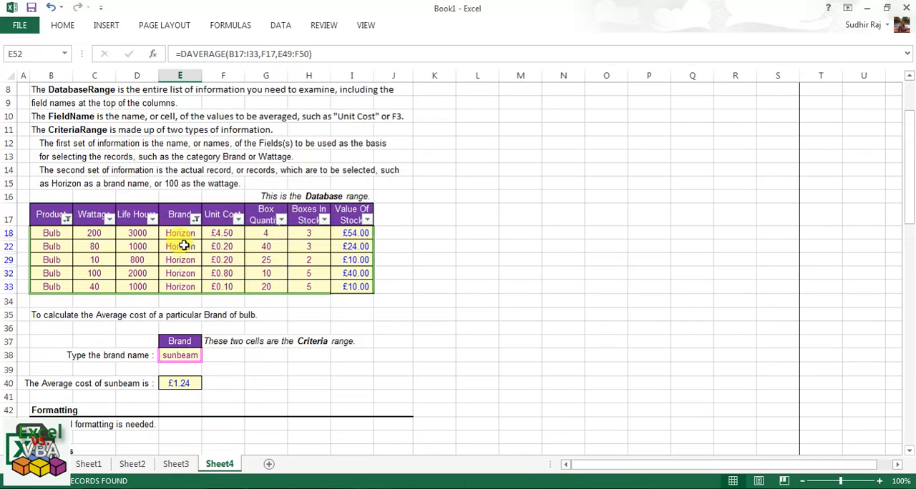
{"action": "left_click", "coordinate": [174, 214]}
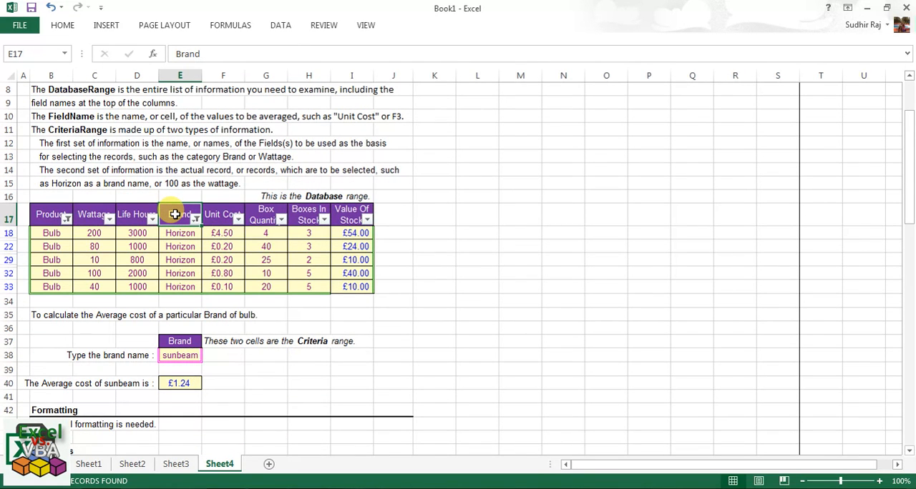
{"action": "key", "text": "ctrl+shift+l"}
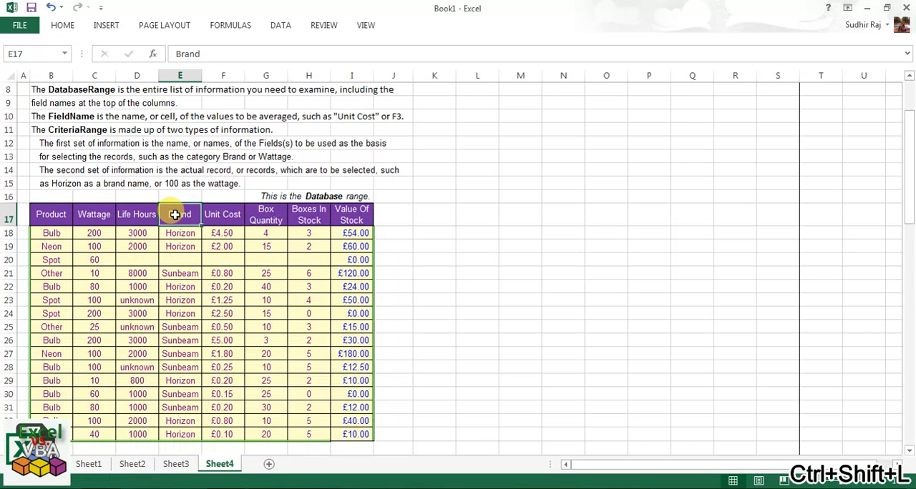
Clear the existing formula from E56, below the note on using the actual name "Unit Cost".
{"action": "scroll", "coordinate": [174, 215], "scroll_direction": "down", "scroll_amount": 7}
{"action": "scroll", "coordinate": [176, 219], "scroll_direction": "down", "scroll_amount": 4}
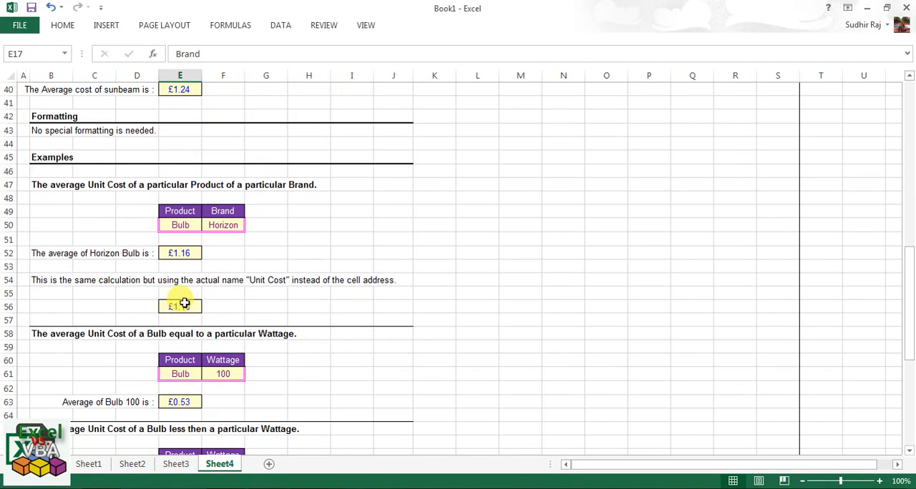
{"action": "left_click", "coordinate": [185, 305]}
{"action": "key", "text": "Delete"}
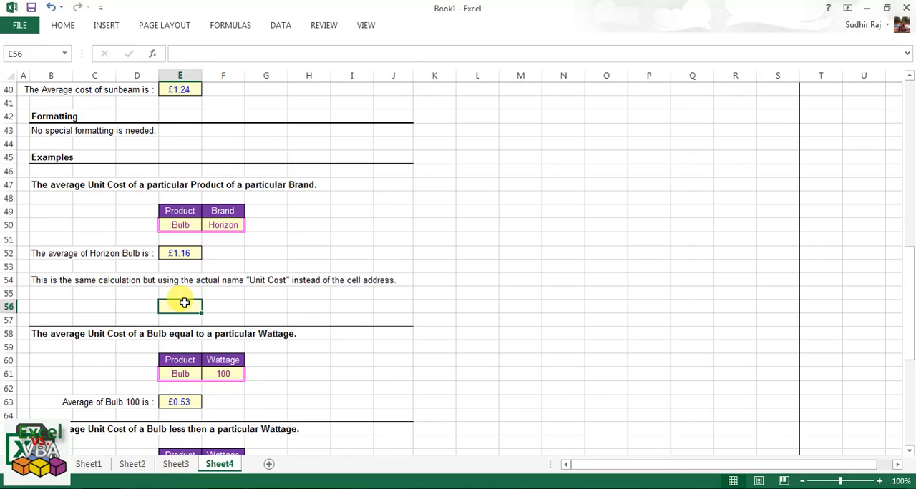
Start a new DAVERAGE formula in E56 with the stock table B17:I33 as the database.
{"action": "type", "text": "=da"}
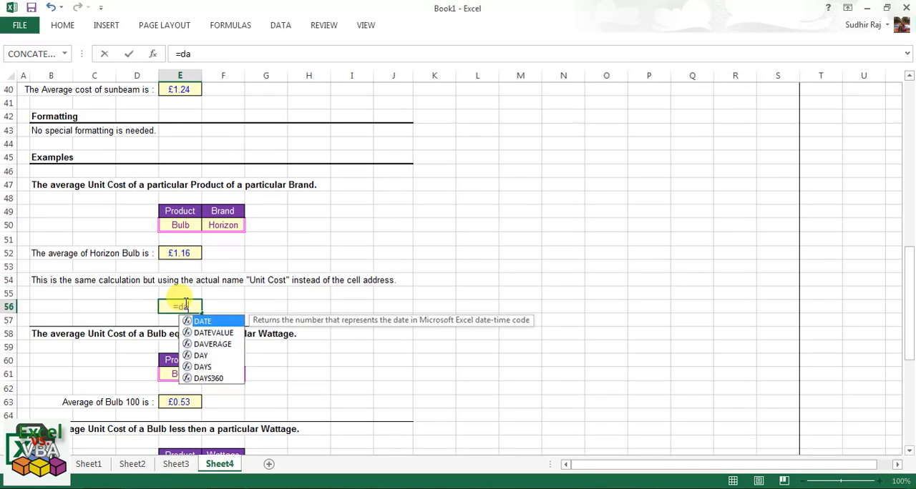
{"action": "type", "text": "verage("}
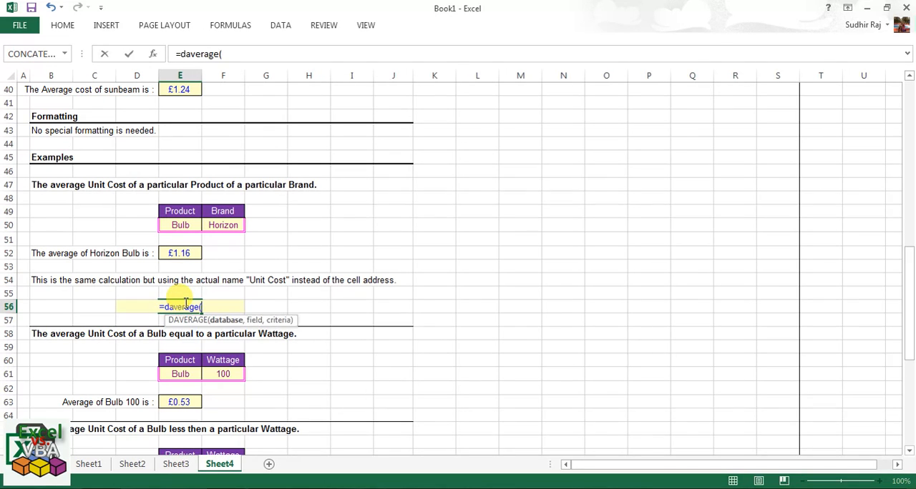
{"action": "scroll", "coordinate": [174, 293], "scroll_direction": "up", "scroll_amount": 9}
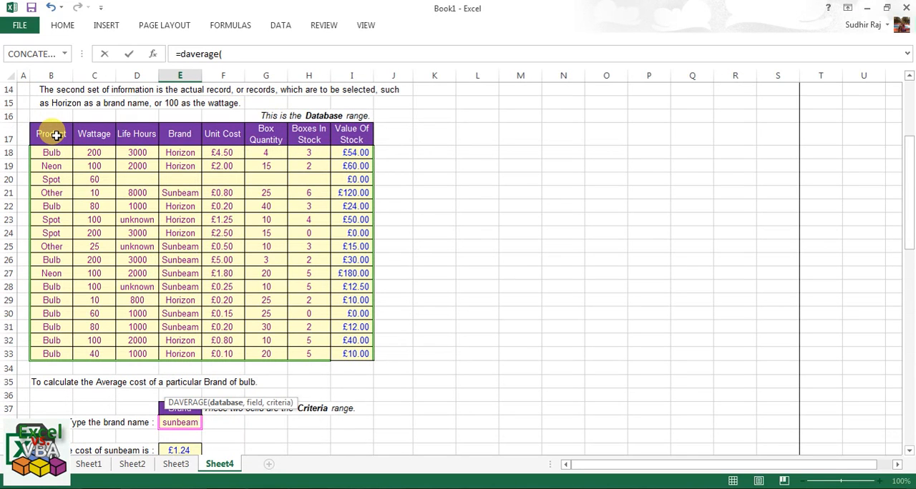
{"action": "left_click_drag", "start_coordinate": [56, 135], "coordinate": [348, 353]}
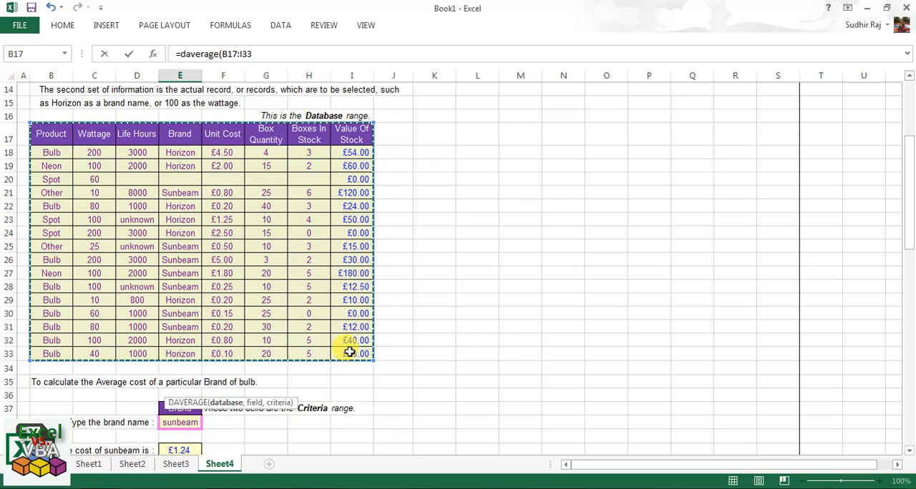
{"action": "type", "text": ","}
Try the Unit Cost header cell F17 as the field of the E56 formula and remove that reference again.
{"action": "scroll", "coordinate": [349, 352], "scroll_direction": "down", "scroll_amount": 10}
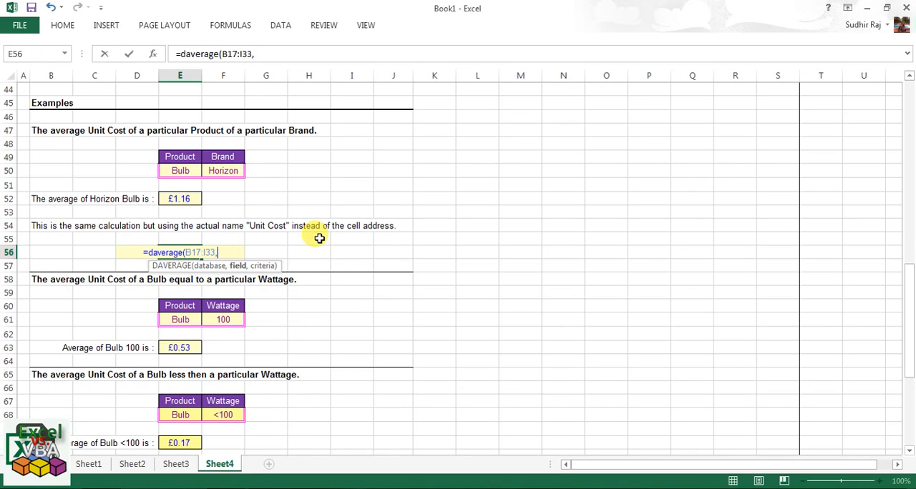
{"action": "scroll", "coordinate": [320, 238], "scroll_direction": "up", "scroll_amount": 10}
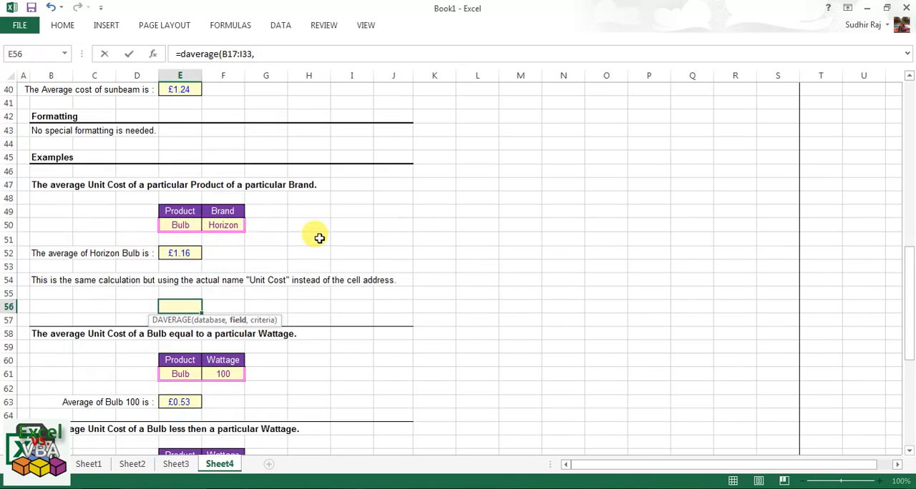
{"action": "left_click", "coordinate": [231, 133]}
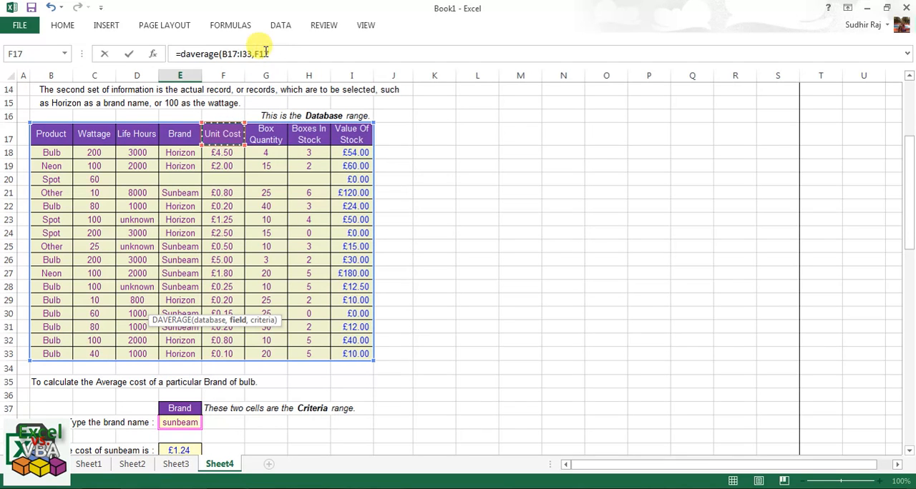
{"action": "scroll", "coordinate": [266, 213], "scroll_direction": "down", "scroll_amount": 9}
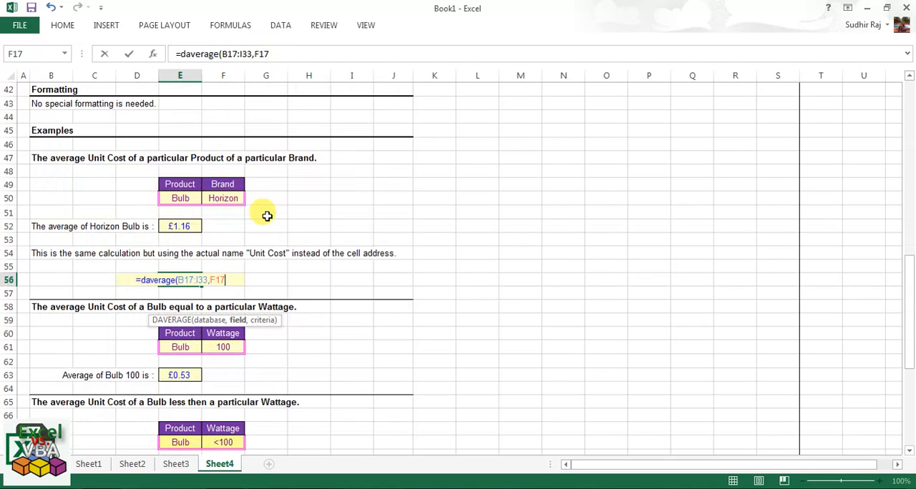
{"action": "scroll", "coordinate": [266, 217], "scroll_direction": "down", "scroll_amount": 1}
{"action": "key", "text": "BackSpace"}
{"action": "key", "text": "BackSpace"}
{"action": "key", "text": "BackSpace"}
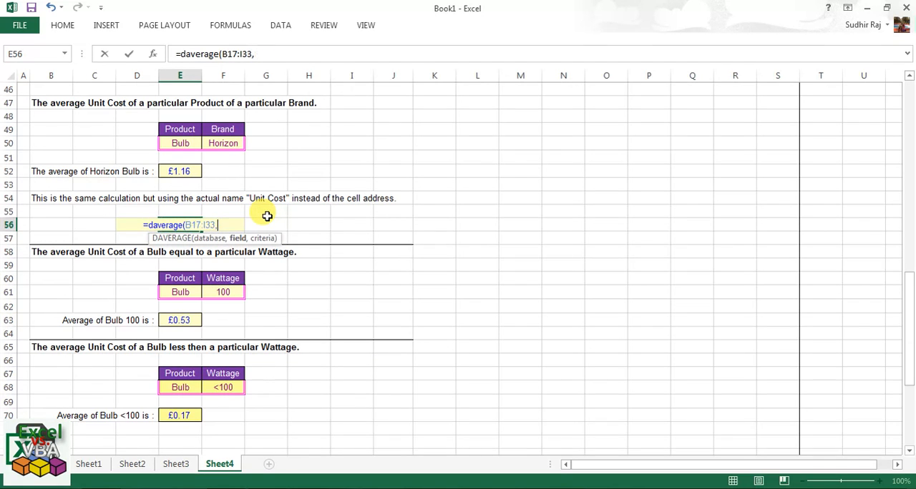
Complete the E56 DAVERAGE formula with "Unit Cost" as the field and E49:F50 as the criteria range.
{"action": "type", "text": "\""}
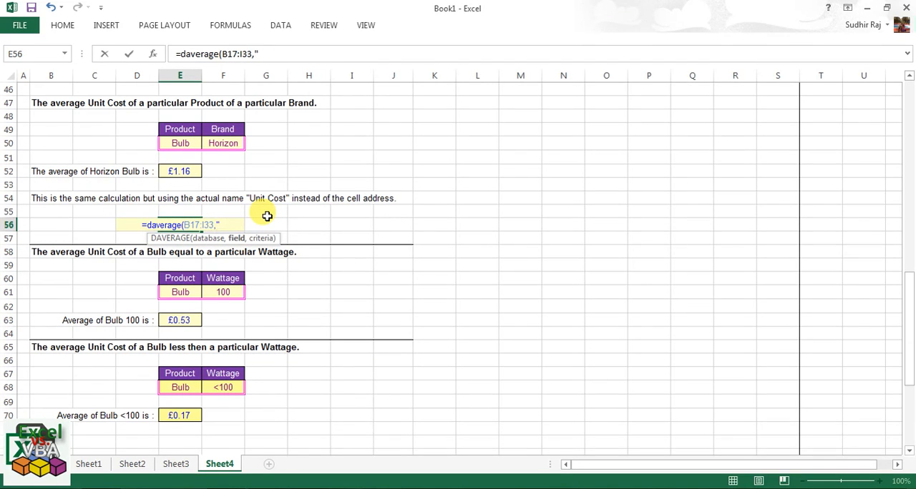
{"action": "type", "text": "Unit"}
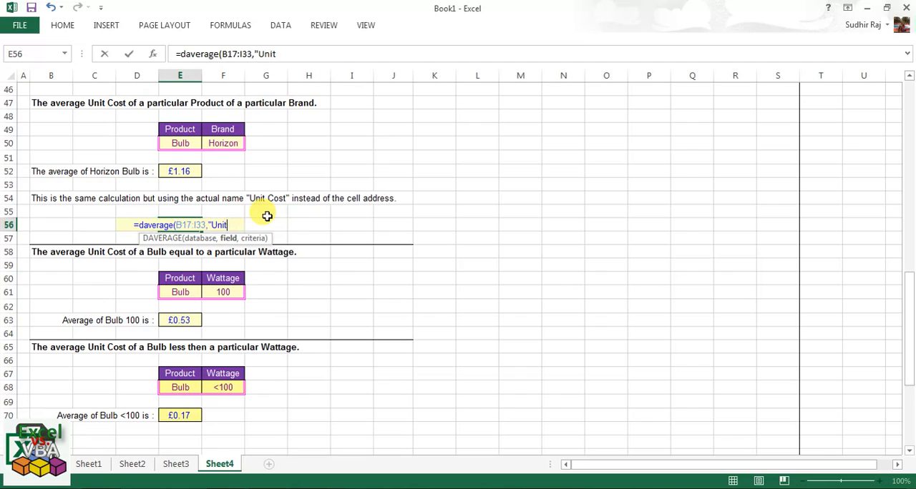
{"action": "type", "text": " Cosdt"}
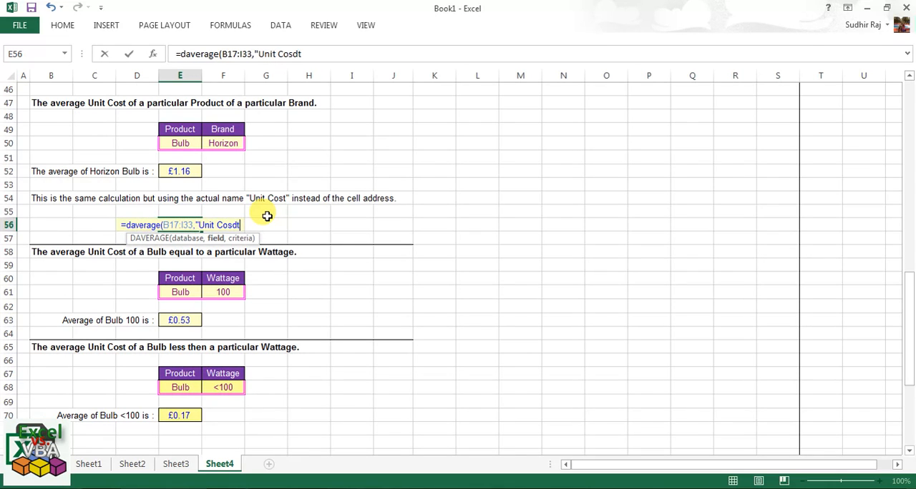
{"action": "key", "text": "BackSpace"}
{"action": "key", "text": "BackSpace"}
{"action": "type", "text": "t"}
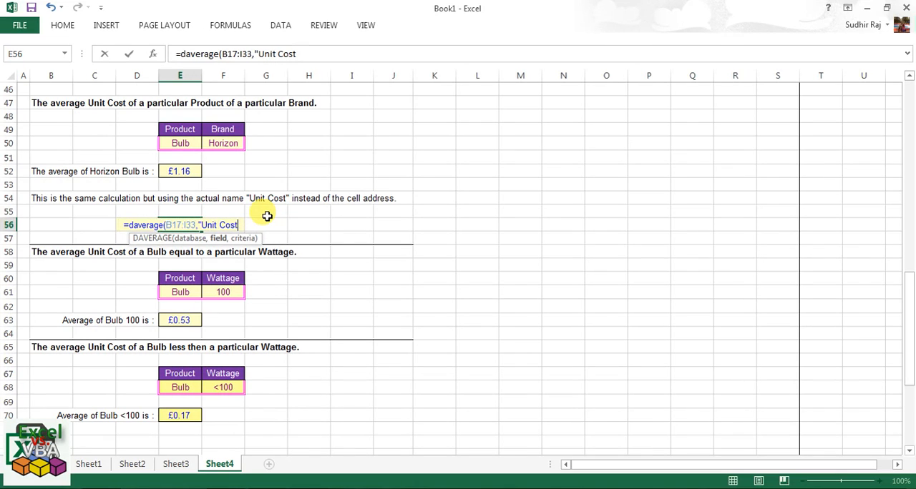
{"action": "type", "text": "\","}
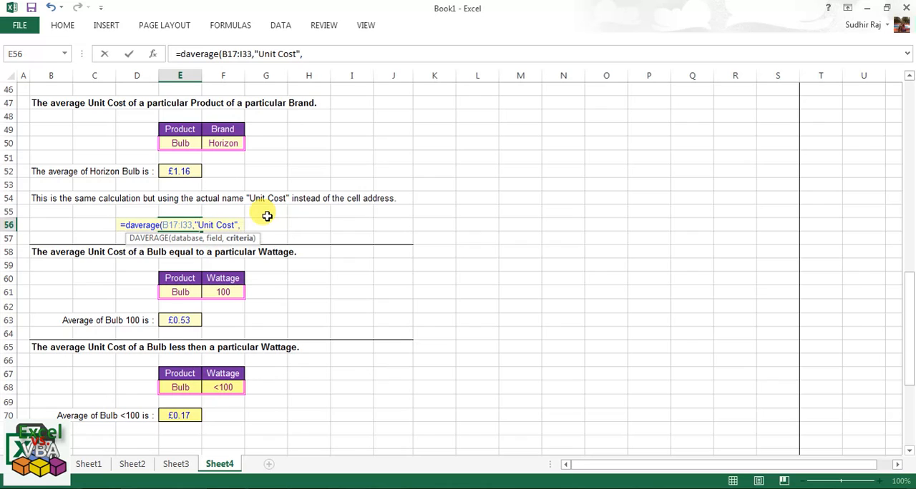
{"action": "left_click_drag", "start_coordinate": [175, 133], "coordinate": [227, 138]}
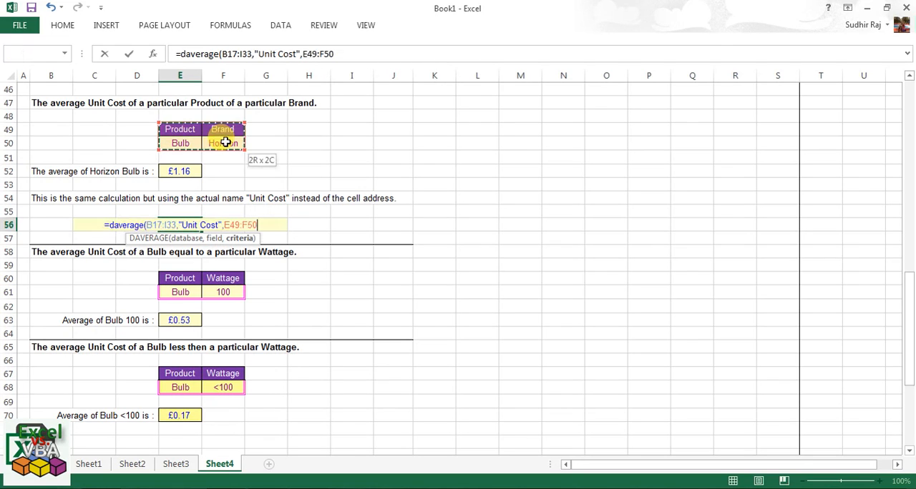
{"action": "type", "text": ")"}
{"action": "key", "text": "Return"}
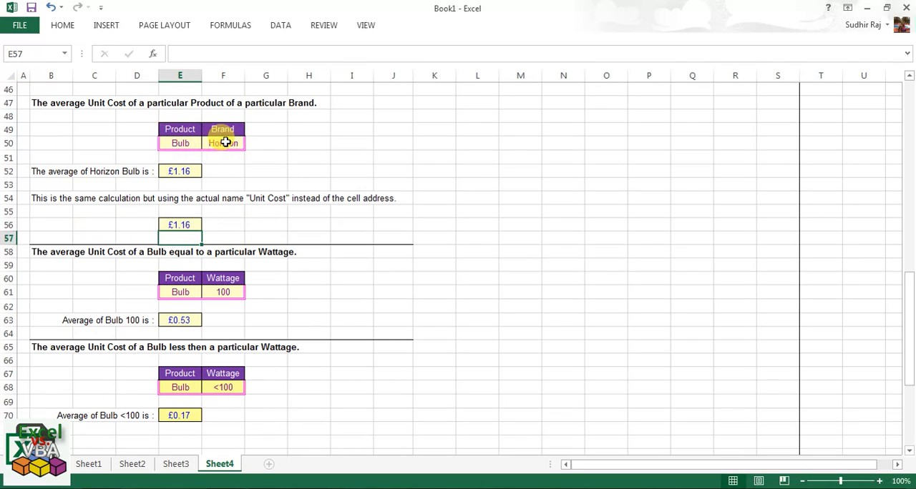
Change the field name in the E56 formula to "UnitCost" by removing its space.
{"action": "left_click", "coordinate": [193, 225]}
{"action": "double_click", "coordinate": [192, 226]}
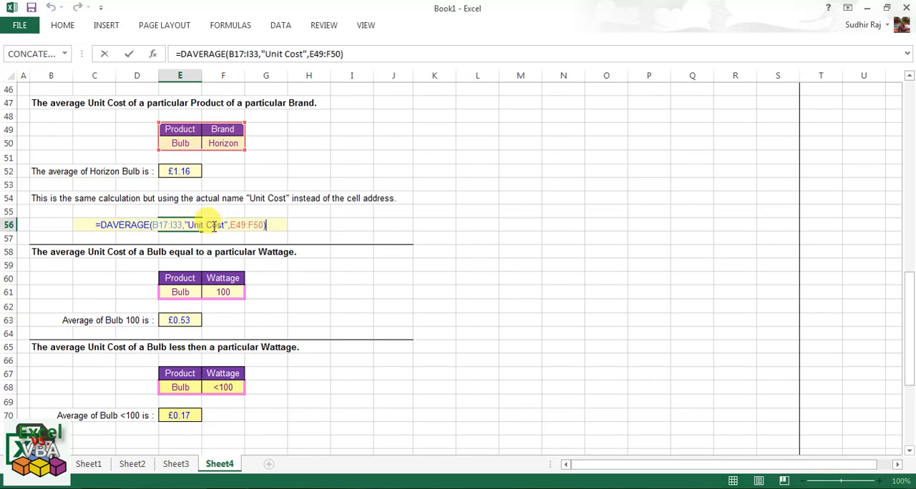
{"action": "left_click", "coordinate": [205, 224]}
{"action": "key", "text": "BackSpace"}
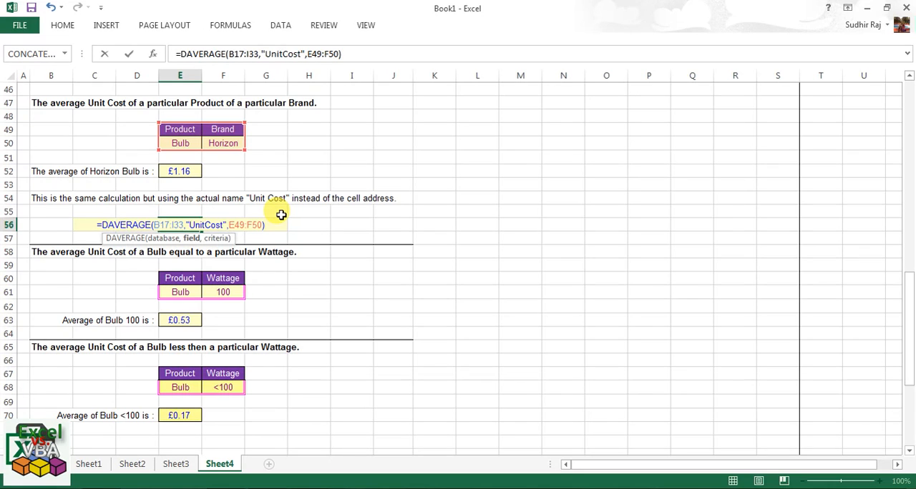
{"action": "key", "text": "Return"}
Check how the Unit Cost header in F17 of the stock table is spelled.
{"action": "scroll", "coordinate": [282, 214], "scroll_direction": "up", "scroll_amount": 10}
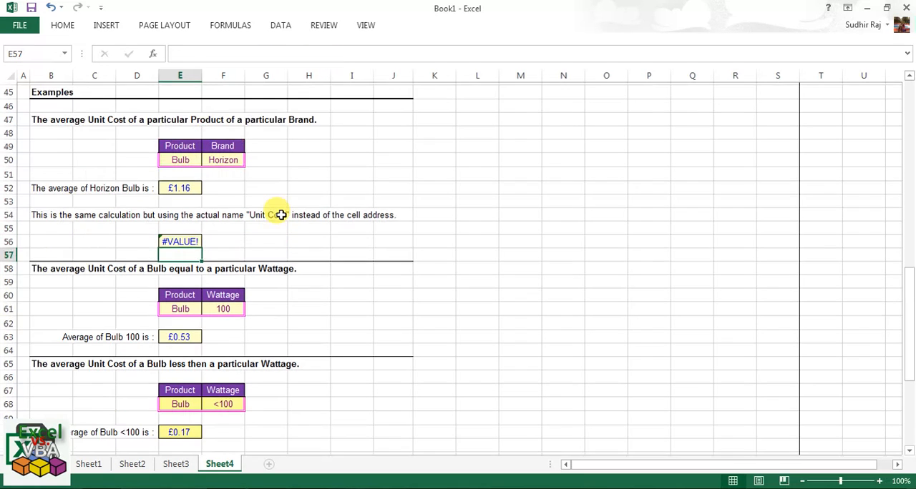
{"action": "scroll", "coordinate": [281, 214], "scroll_direction": "up", "scroll_amount": 1}
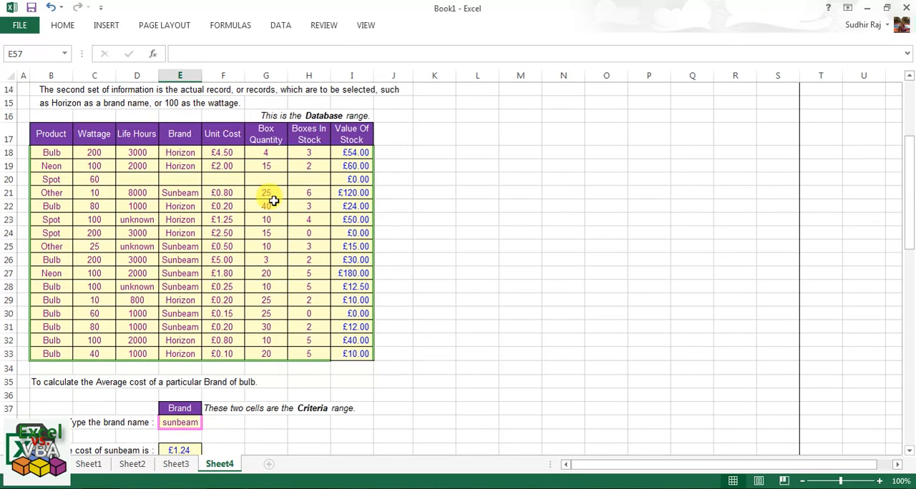
{"action": "left_click", "coordinate": [224, 134]}
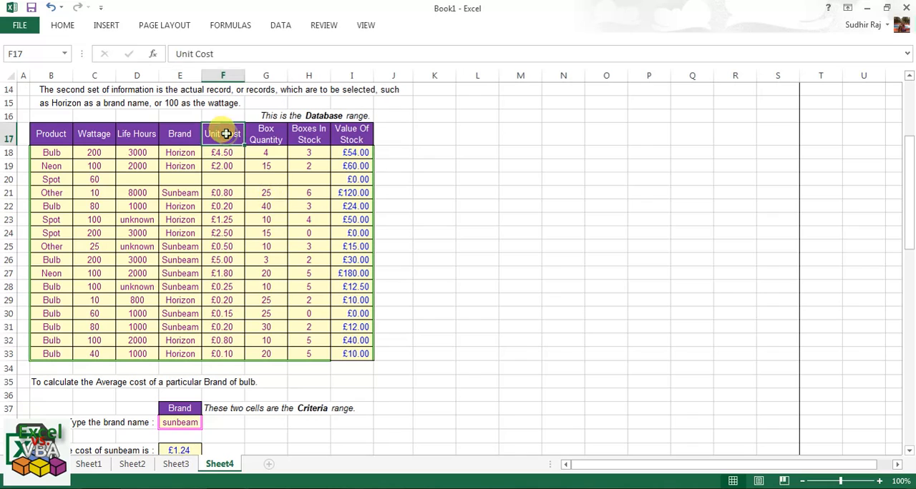
{"action": "left_click", "coordinate": [196, 54]}
{"action": "key", "text": "Escape"}
{"action": "scroll", "coordinate": [271, 229], "scroll_direction": "down", "scroll_amount": 3}
{"action": "scroll", "coordinate": [271, 228], "scroll_direction": "down", "scroll_amount": 3}
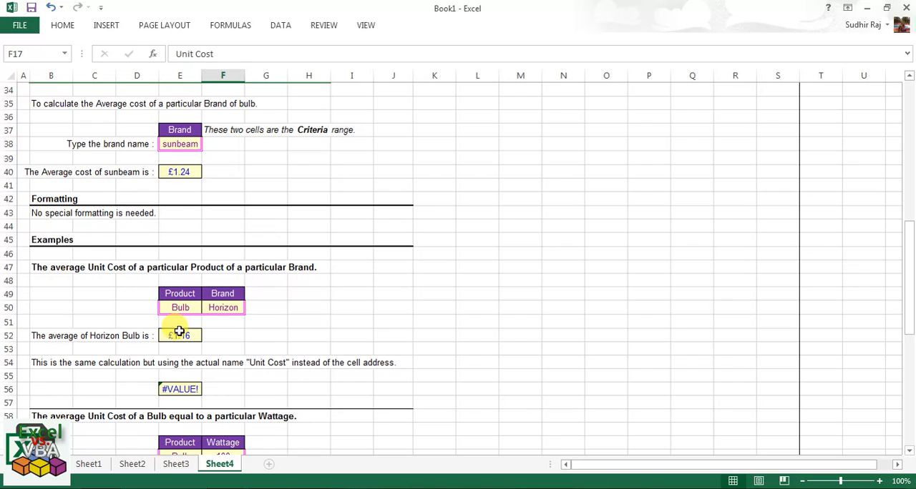
Restore the space in the E56 formula's field name so it reads "Unit Cost".
{"action": "left_click", "coordinate": [180, 392]}
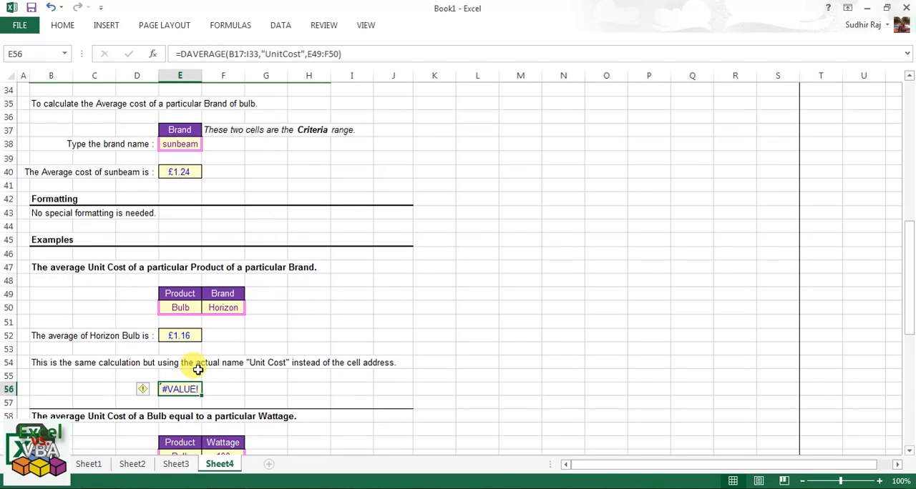
{"action": "left_click", "coordinate": [283, 54]}
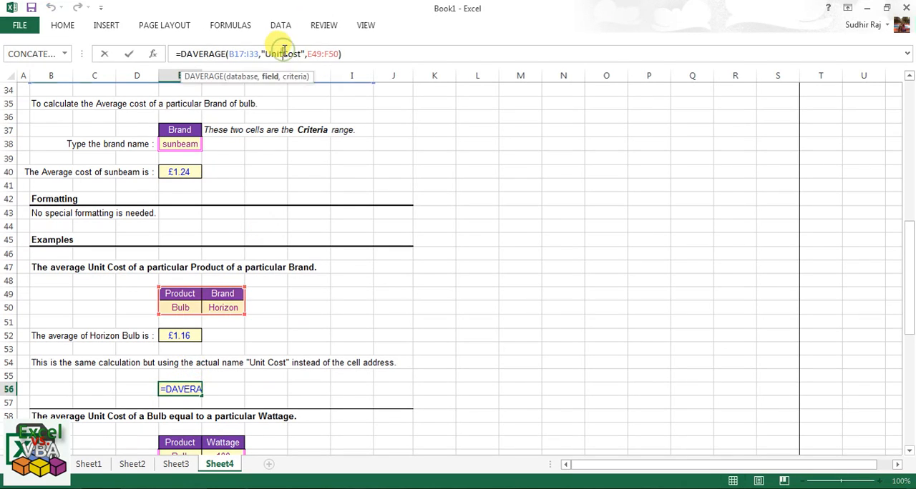
{"action": "type", "text": "-"}
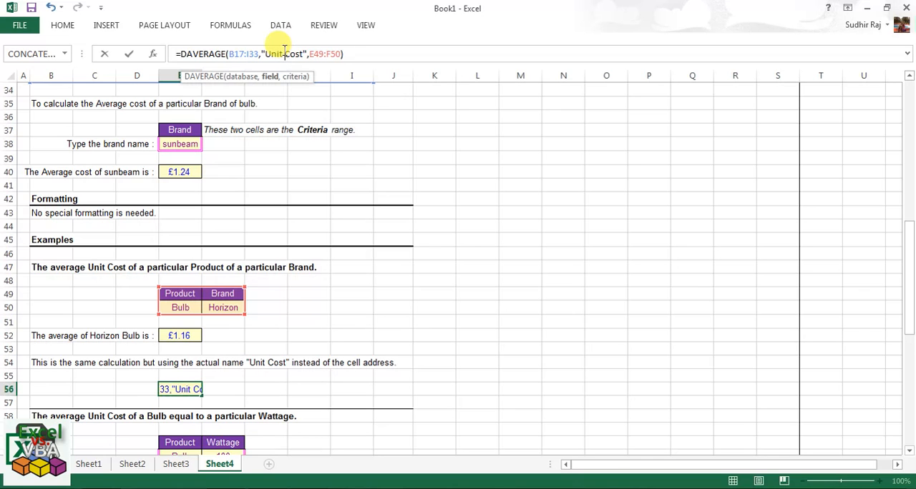
{"action": "key", "text": "Return"}
Compare the DAVERAGE formula in E56 with the one in E52.
{"action": "scroll", "coordinate": [246, 217], "scroll_direction": "down", "scroll_amount": 3}
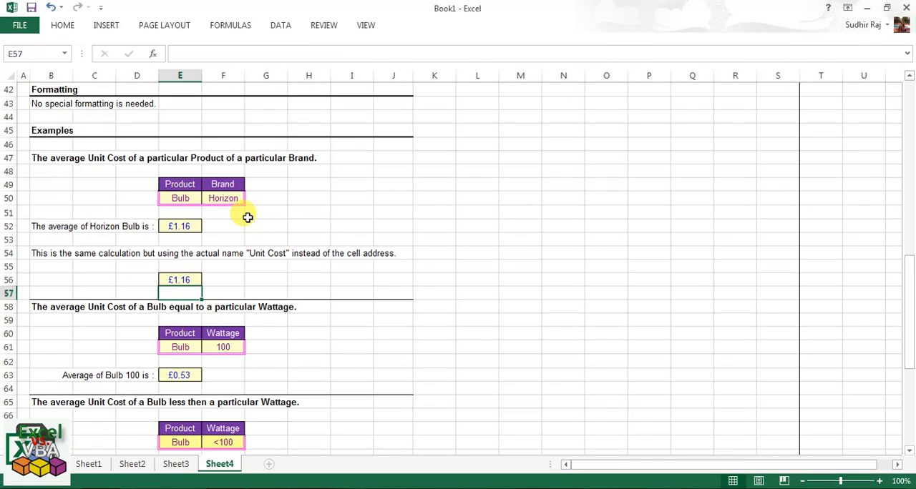
{"action": "scroll", "coordinate": [247, 217], "scroll_direction": "down", "scroll_amount": 2}
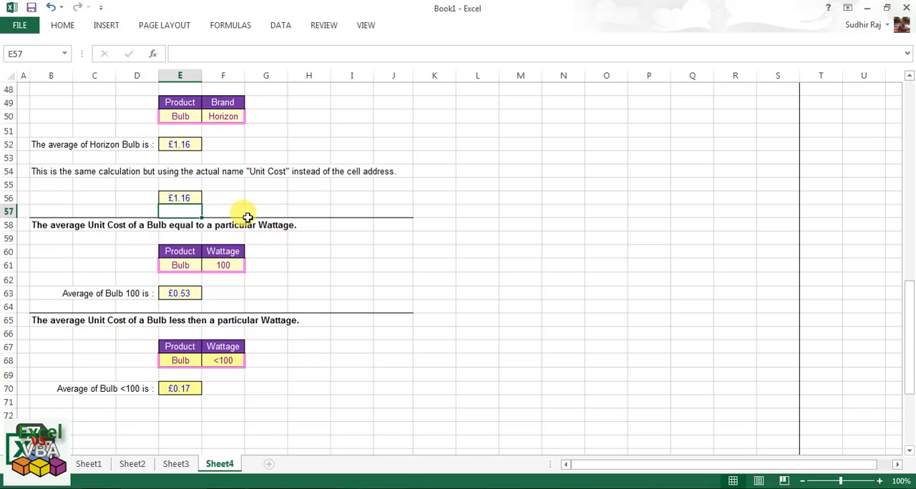
{"action": "left_click", "coordinate": [196, 199]}
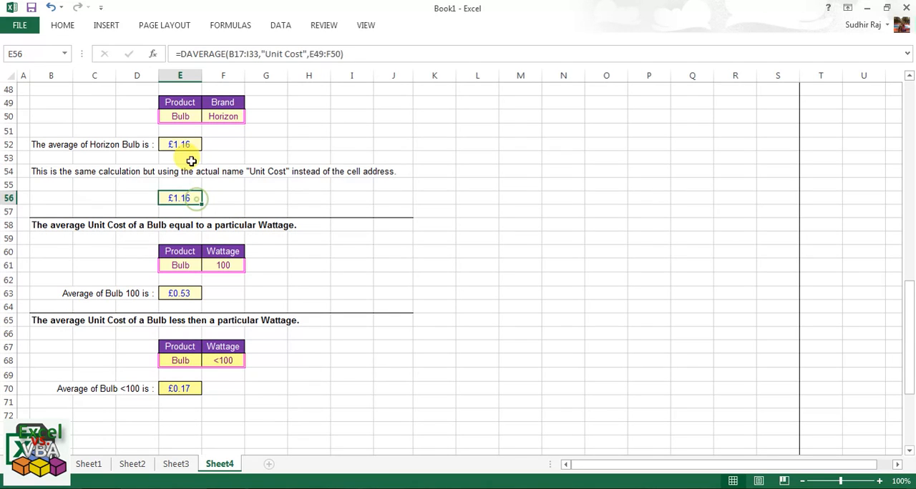
{"action": "left_click", "coordinate": [193, 143]}
Examine the Bulb and 100 wattage criteria above E63 against the Product and Wattage columns of the stock table.
{"action": "scroll", "coordinate": [271, 160], "scroll_direction": "down", "scroll_amount": 3}
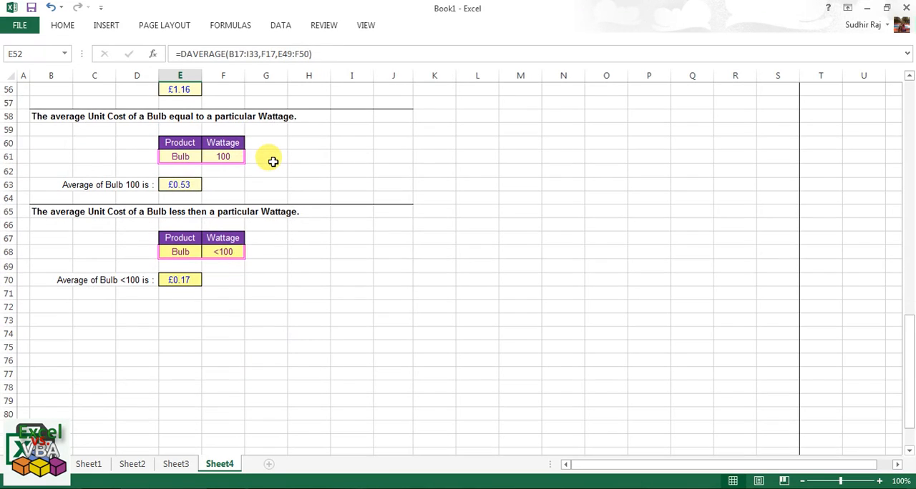
{"action": "scroll", "coordinate": [273, 162], "scroll_direction": "up", "scroll_amount": 1}
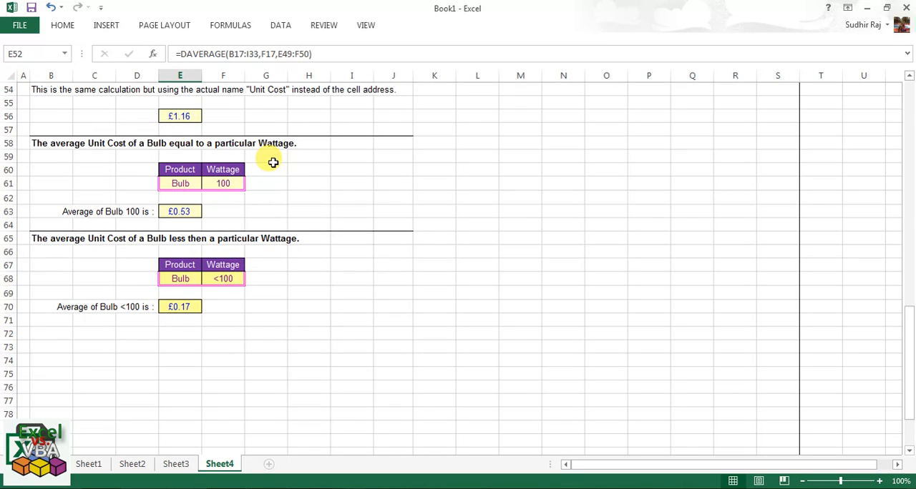
{"action": "scroll", "coordinate": [272, 162], "scroll_direction": "up", "scroll_amount": 1}
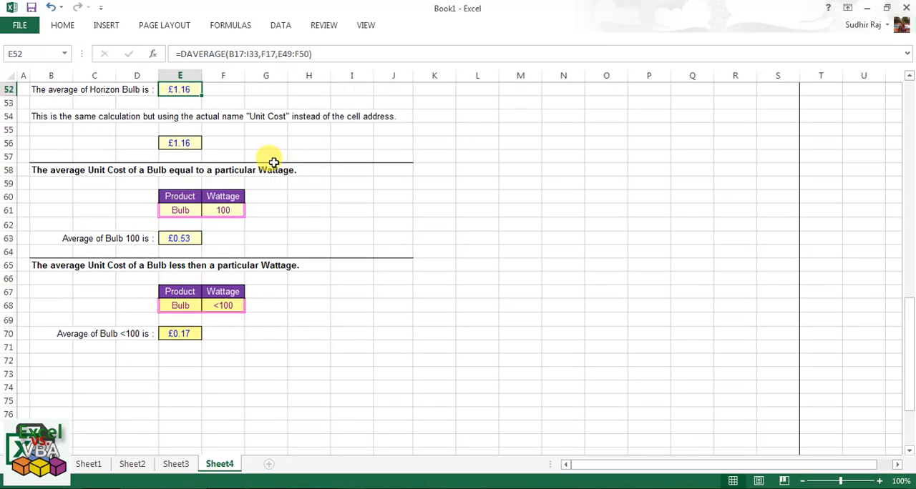
{"action": "left_click", "coordinate": [179, 238]}
{"action": "left_click_drag", "start_coordinate": [180, 197], "coordinate": [227, 207]}
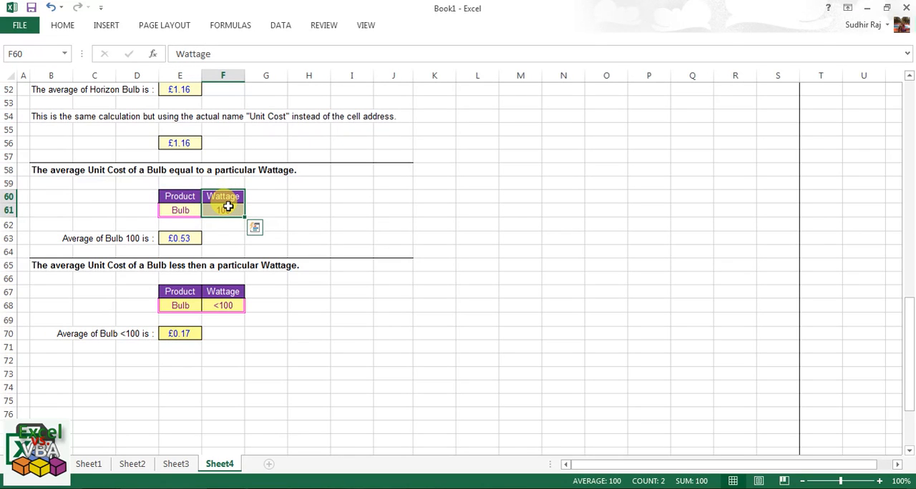
{"action": "scroll", "coordinate": [228, 207], "scroll_direction": "up", "scroll_amount": 5}
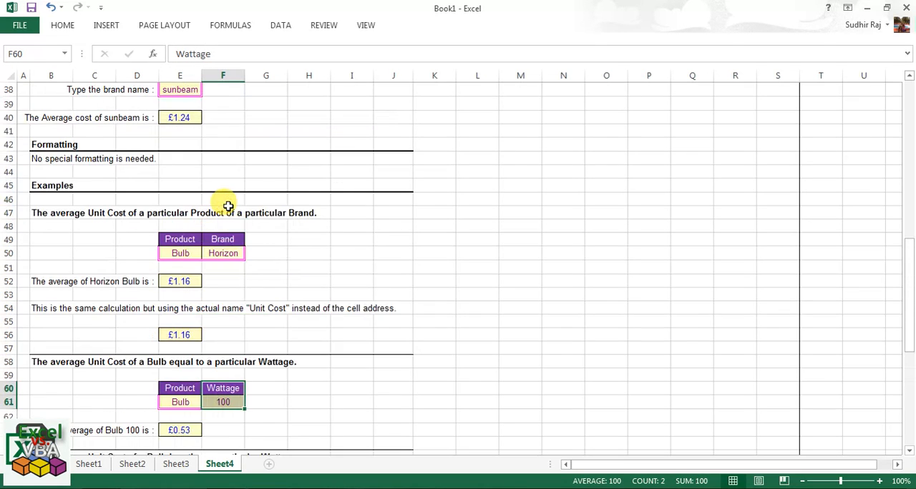
{"action": "scroll", "coordinate": [227, 207], "scroll_direction": "up", "scroll_amount": 6}
{"action": "scroll", "coordinate": [46, 206], "scroll_direction": "up", "scroll_amount": 2}
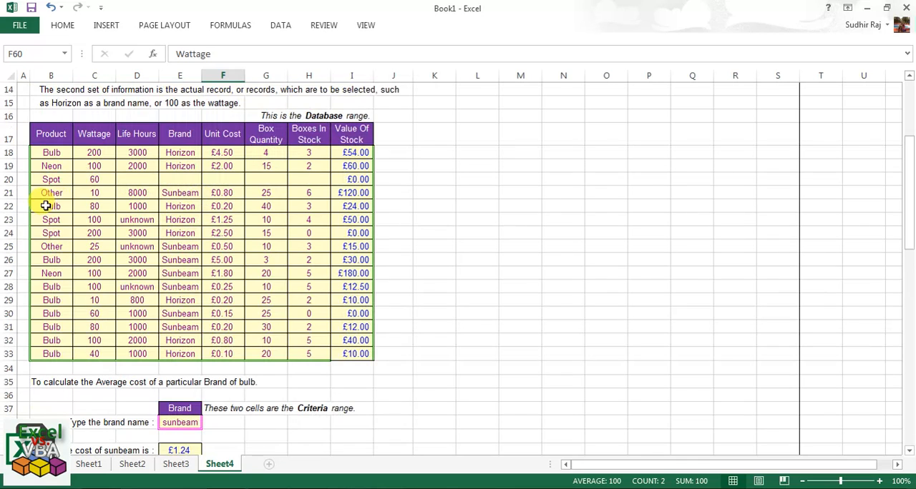
{"action": "left_click", "coordinate": [45, 207]}
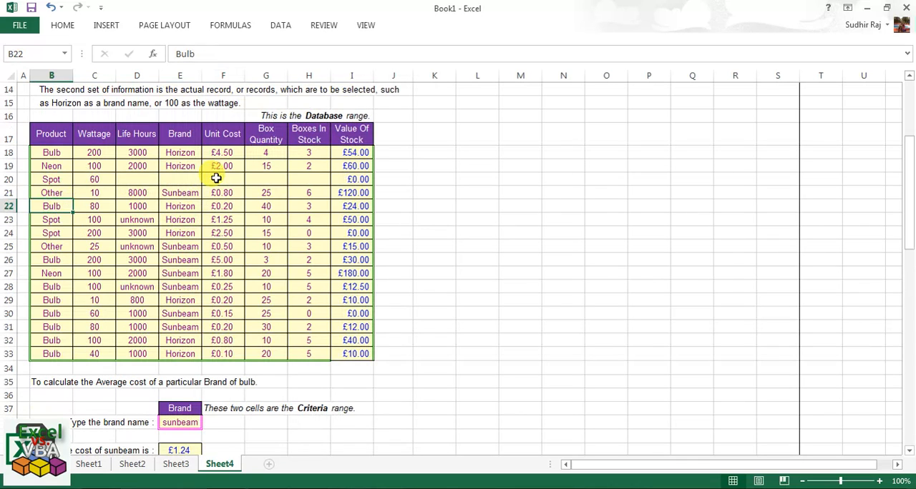
{"action": "left_click", "coordinate": [98, 154]}
{"action": "left_click", "coordinate": [111, 168]}
{"action": "left_click", "coordinate": [113, 180]}
{"action": "left_click", "coordinate": [114, 194]}
Replace the E63 formula with a new DAVERAGE formula using the stock table B17:I33 as the database.
{"action": "scroll", "coordinate": [206, 218], "scroll_direction": "down", "scroll_amount": 4}
{"action": "scroll", "coordinate": [207, 221], "scroll_direction": "down", "scroll_amount": 8}
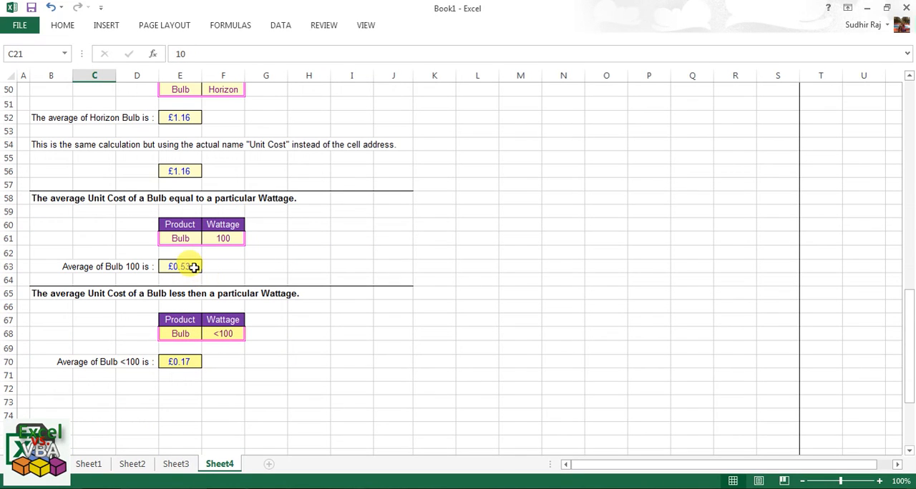
{"action": "left_click", "coordinate": [193, 268]}
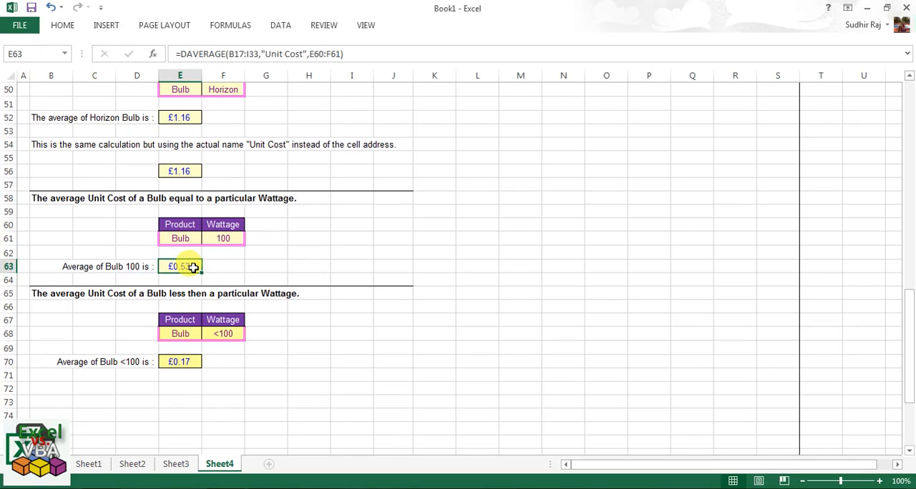
{"action": "type", "text": "=d"}
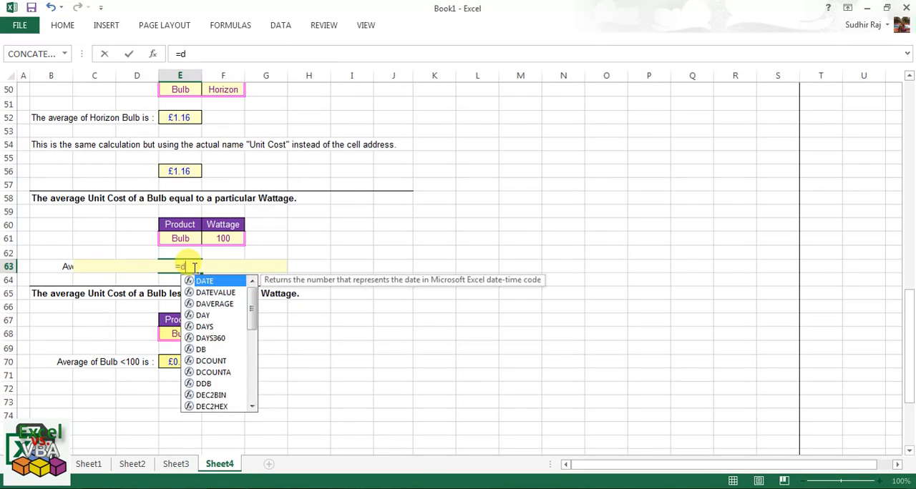
{"action": "type", "text": "average("}
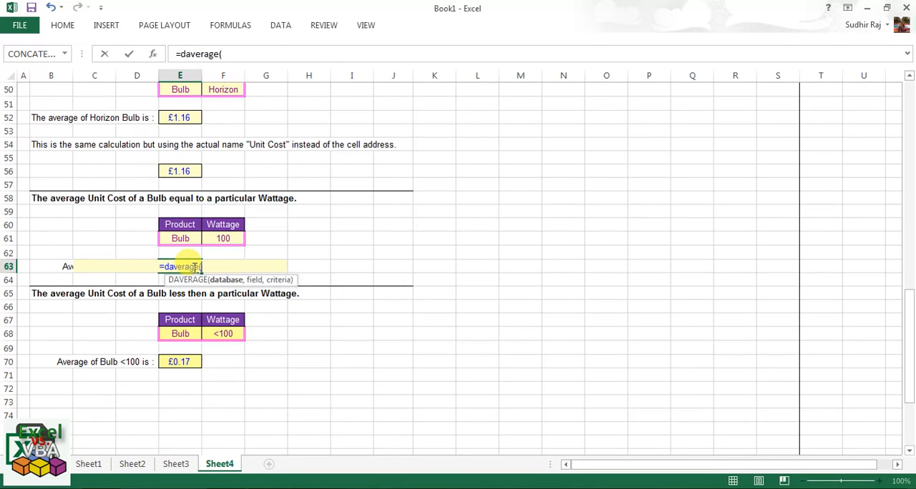
{"action": "scroll", "coordinate": [190, 267], "scroll_direction": "up", "scroll_amount": 5}
{"action": "scroll", "coordinate": [189, 266], "scroll_direction": "up", "scroll_amount": 7}
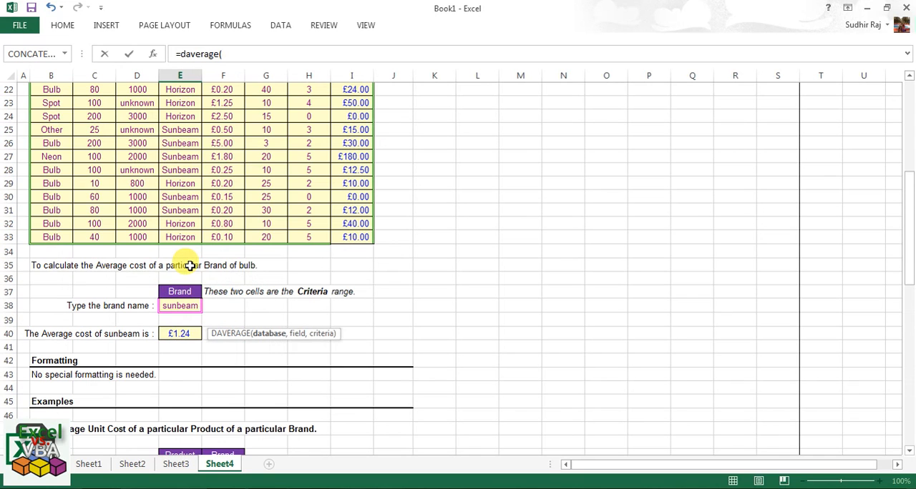
{"action": "left_click_drag", "start_coordinate": [57, 156], "coordinate": [357, 375]}
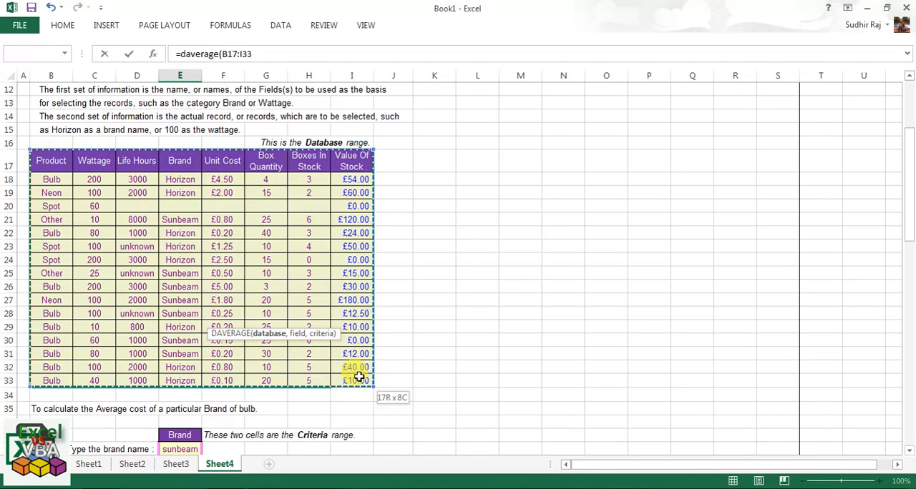
{"action": "type", "text": ","}
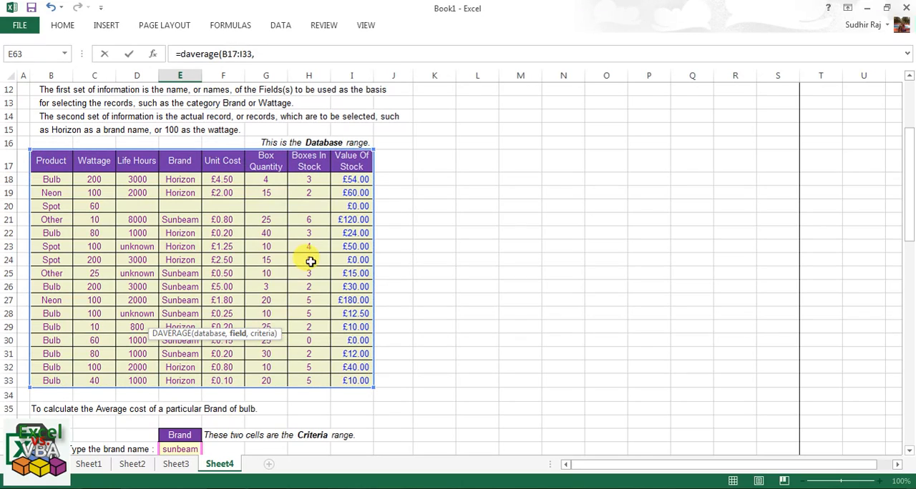
Use the Unit Cost header cell F17 as the field of the E63 formula.
{"action": "left_click", "coordinate": [222, 160]}
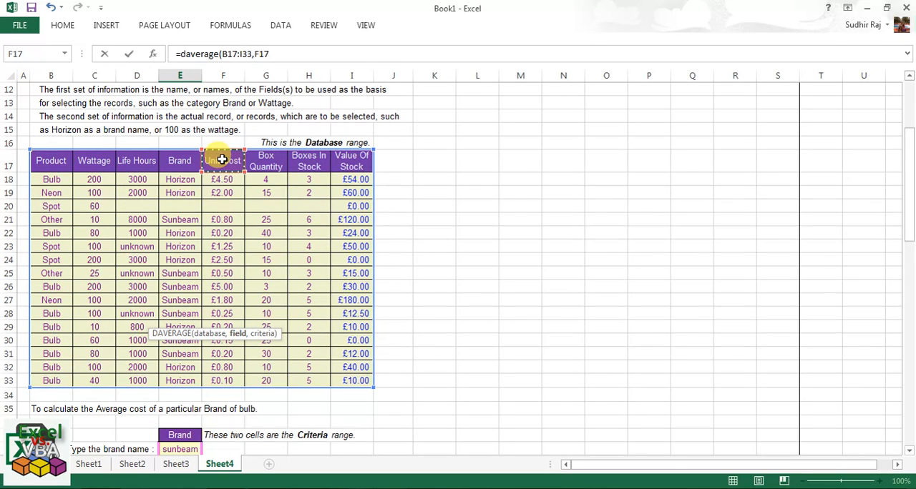
{"action": "type", "text": ","}
{"action": "scroll", "coordinate": [229, 208], "scroll_direction": "down", "scroll_amount": 4}
{"action": "scroll", "coordinate": [242, 201], "scroll_direction": "down", "scroll_amount": 5}
{"action": "scroll", "coordinate": [245, 202], "scroll_direction": "down", "scroll_amount": 3}
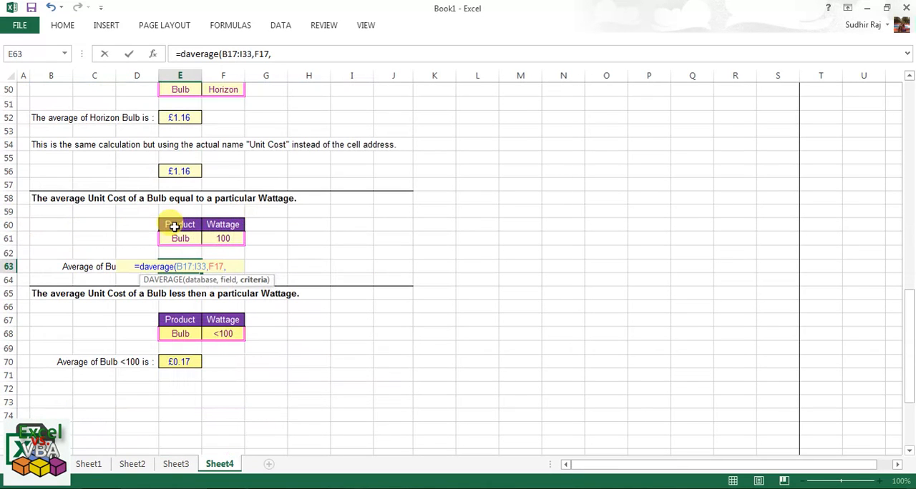
Use the Product and Wattage cells E60:F61 as the criteria and complete the E63 DAVERAGE formula.
{"action": "left_click_drag", "start_coordinate": [176, 224], "coordinate": [218, 235]}
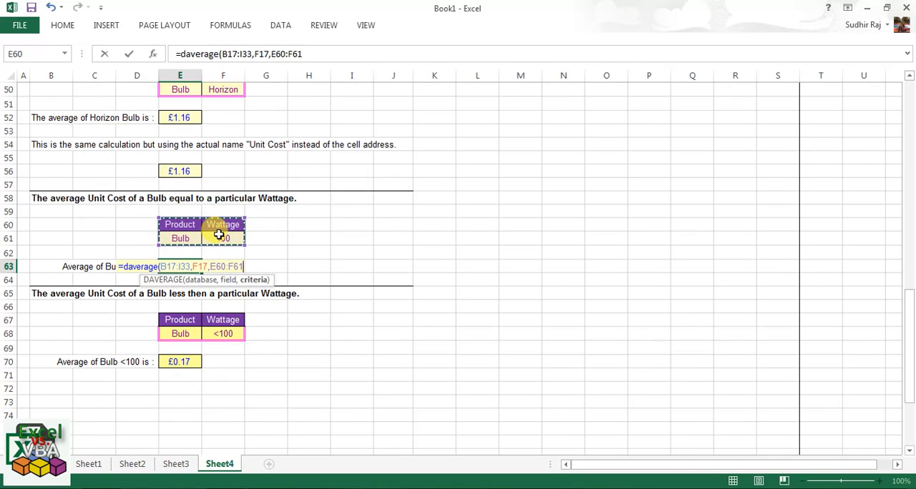
{"action": "key", "text": "Return"}
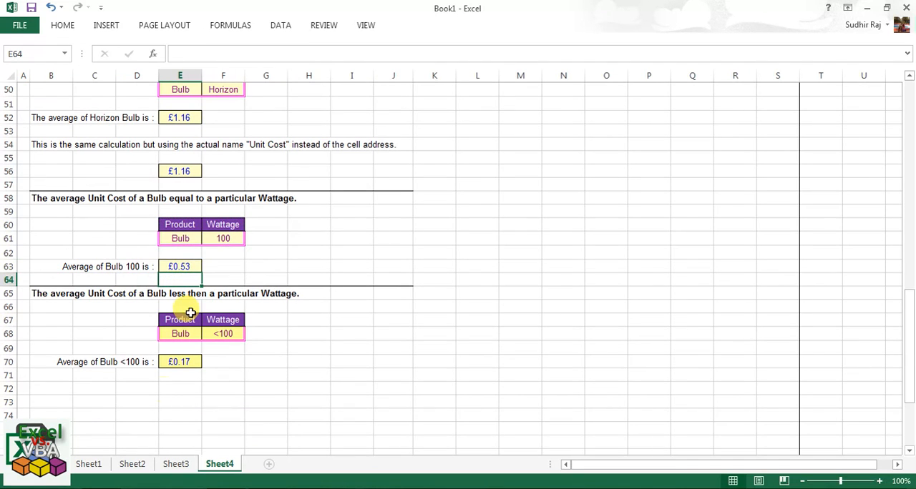
Examine the Bulb <100 formula in E70 and the Box Quantity column of the stock table.
{"action": "left_click", "coordinate": [188, 361]}
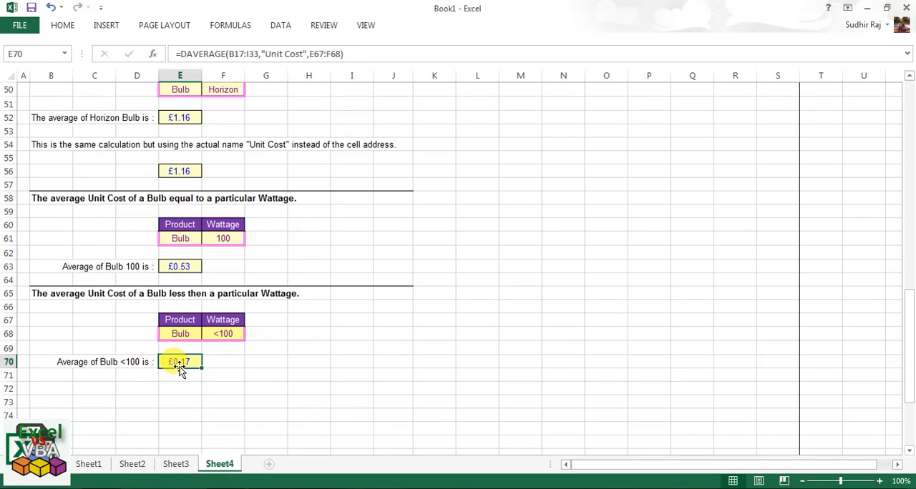
{"action": "scroll", "coordinate": [180, 368], "scroll_direction": "up", "scroll_amount": 9}
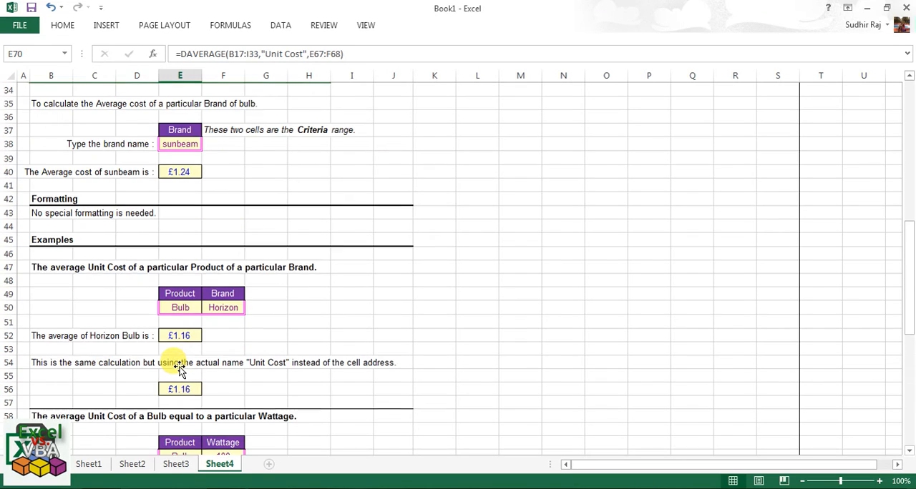
{"action": "scroll", "coordinate": [180, 368], "scroll_direction": "up", "scroll_amount": 3}
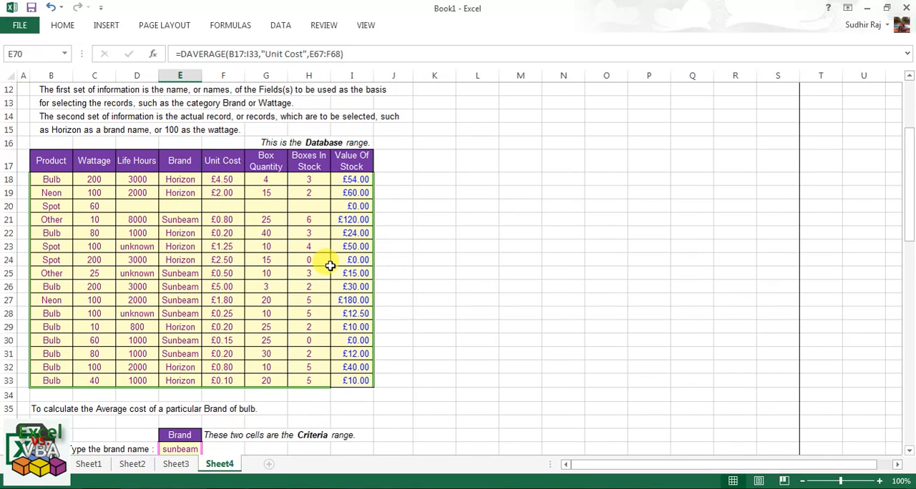
{"action": "left_click", "coordinate": [268, 166]}
{"action": "left_click_drag", "start_coordinate": [267, 179], "coordinate": [263, 263]}
{"action": "scroll", "coordinate": [263, 263], "scroll_direction": "down", "scroll_amount": 3}
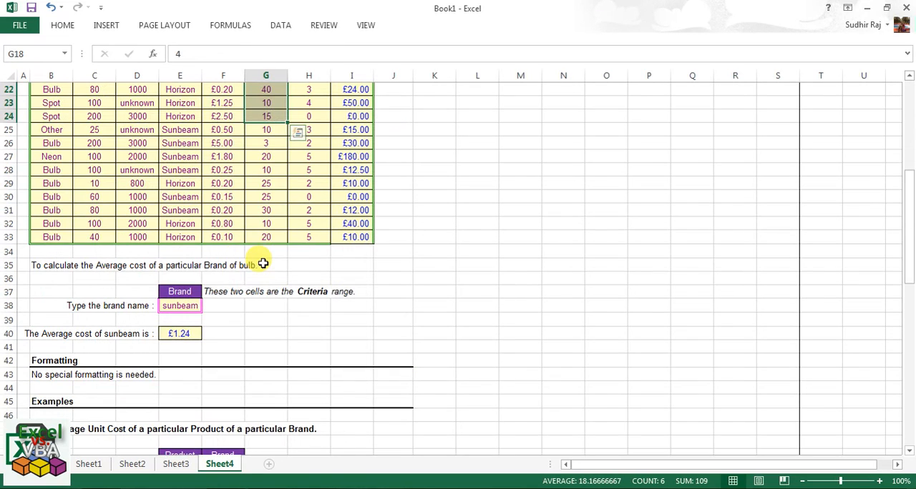
Examine the sunbeam criteria, the E40 formula and the box quantities in the Sunbeam rows of the stock table.
{"action": "left_click", "coordinate": [176, 295]}
{"action": "left_click", "coordinate": [183, 306]}
{"action": "left_click", "coordinate": [180, 334]}
{"action": "scroll", "coordinate": [279, 299], "scroll_direction": "up", "scroll_amount": 3}
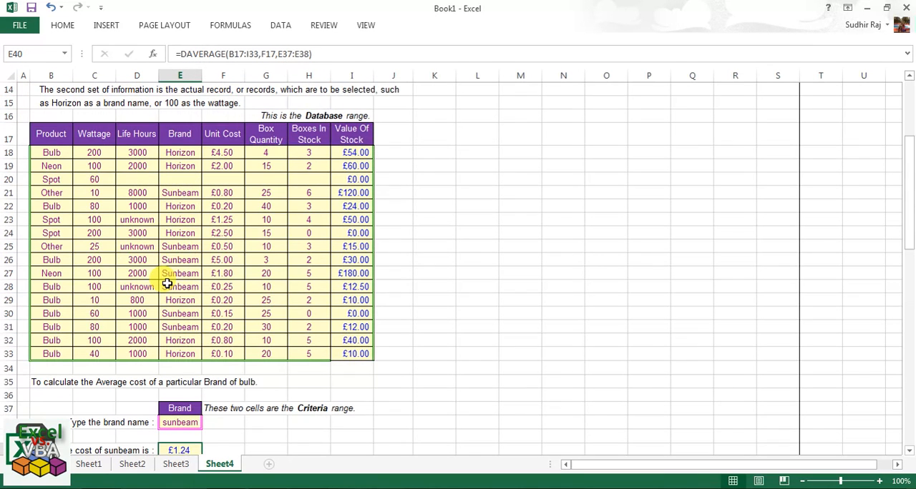
{"action": "left_click_drag", "start_coordinate": [184, 190], "coordinate": [263, 206]}
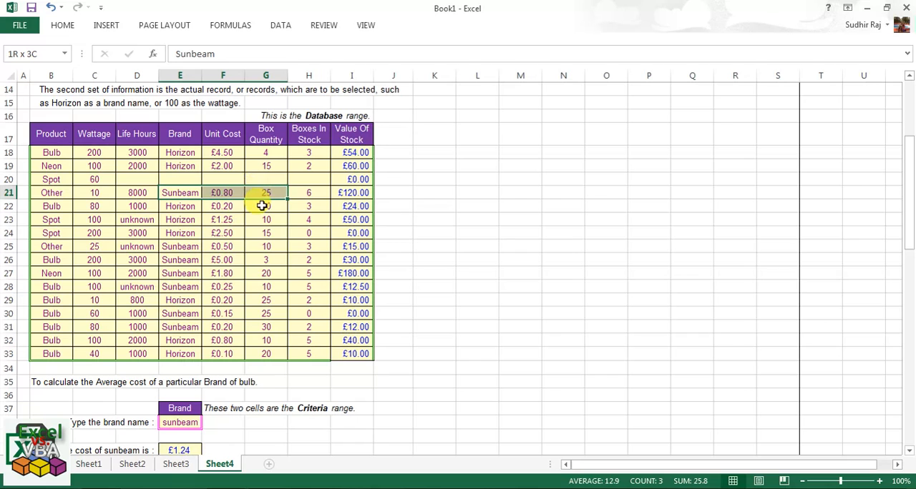
{"action": "left_click", "coordinate": [264, 246]}
{"action": "left_click_drag", "start_coordinate": [184, 260], "coordinate": [272, 261]}
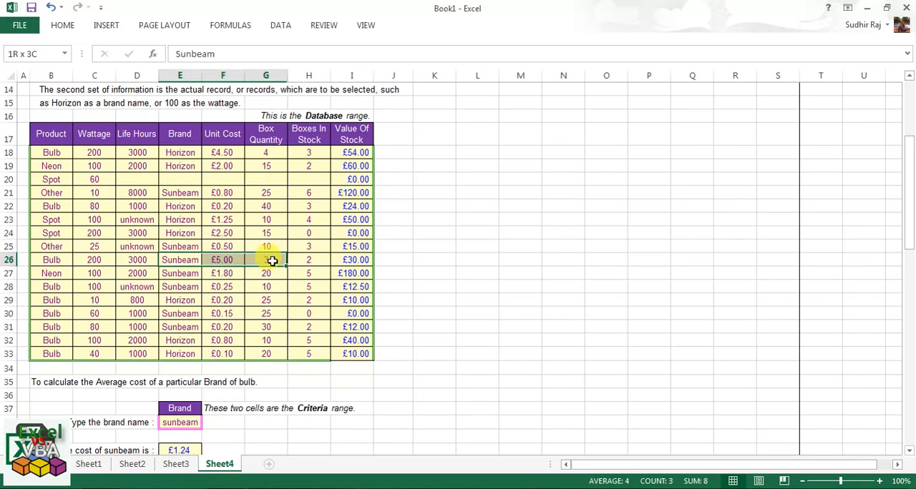
Replace the E40 formula with a new DAVERAGE formula using the stock table B17:I33 as the database.
{"action": "scroll", "coordinate": [272, 262], "scroll_direction": "down", "scroll_amount": 2}
{"action": "left_click", "coordinate": [175, 332]}
{"action": "left_click", "coordinate": [187, 358]}
{"action": "type", "text": "=daverage("}
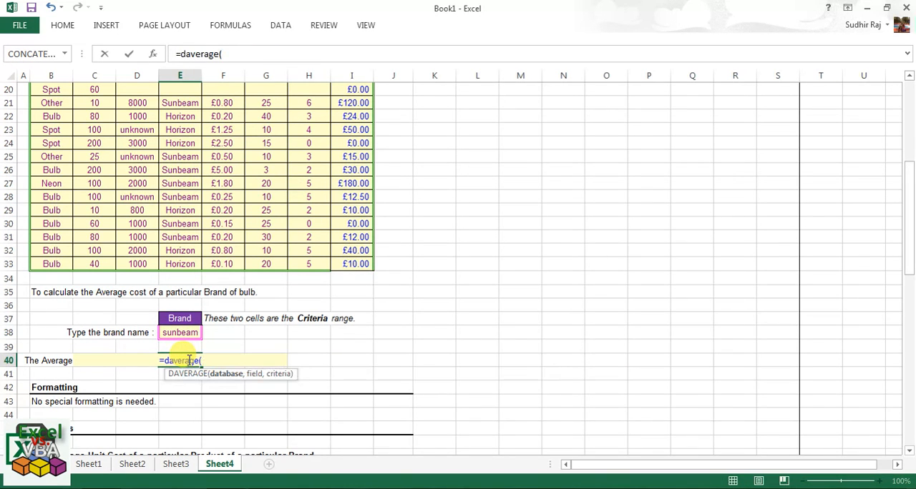
{"action": "scroll", "coordinate": [143, 163], "scroll_direction": "up", "scroll_amount": 4}
{"action": "left_click", "coordinate": [51, 214]}
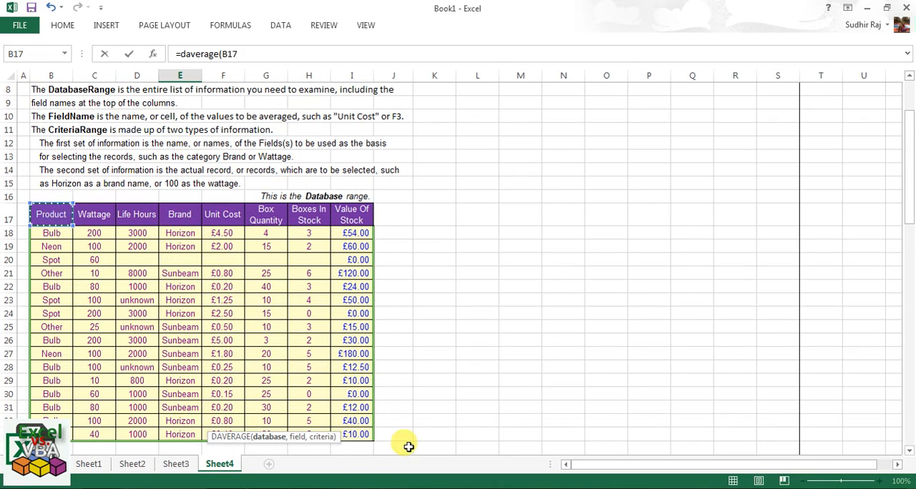
{"action": "left_click", "coordinate": [372, 438], "text": "shift"}
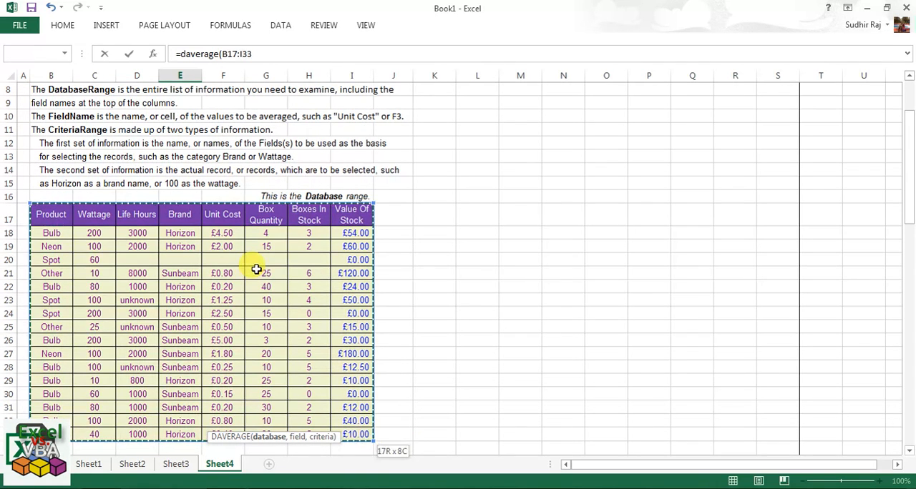
Complete the E40 formula with the Box Quantity header G17 as the field and E37:E38 as the criteria.
{"action": "type", "text": ","}
{"action": "left_click", "coordinate": [266, 214]}
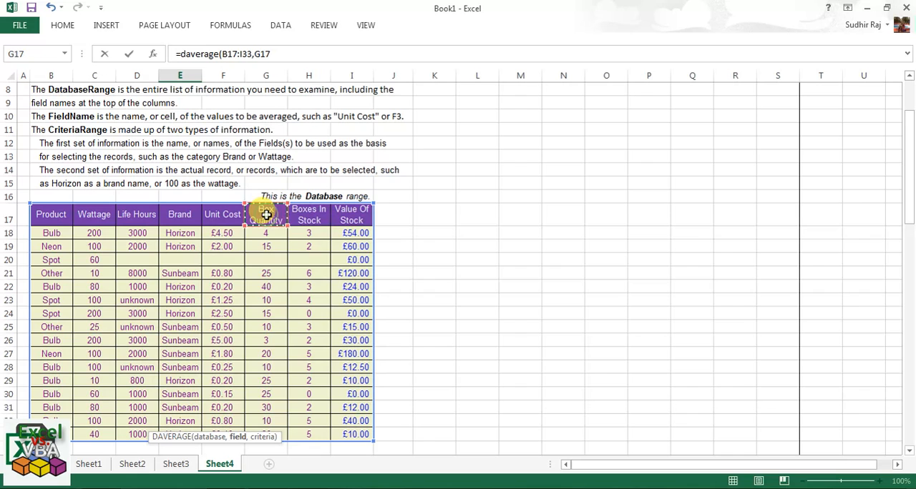
{"action": "type", "text": ","}
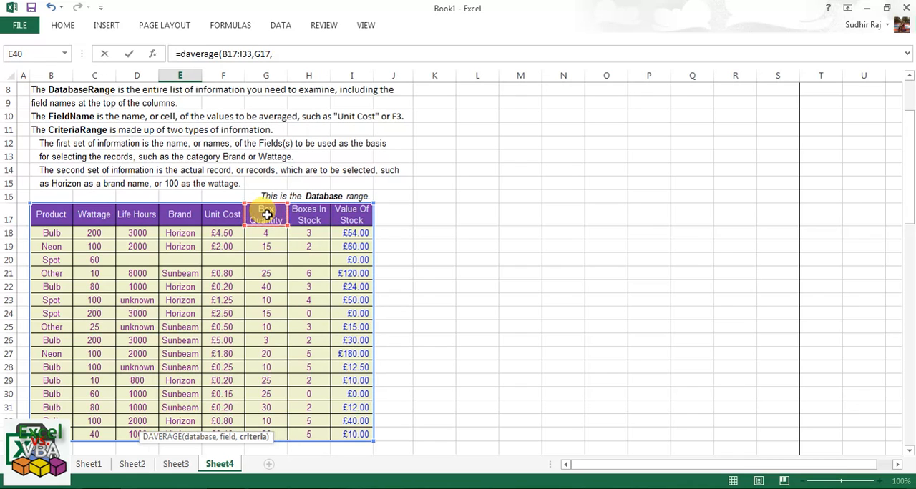
{"action": "scroll", "coordinate": [267, 214], "scroll_direction": "down", "scroll_amount": 5}
{"action": "left_click_drag", "start_coordinate": [187, 292], "coordinate": [190, 306]}
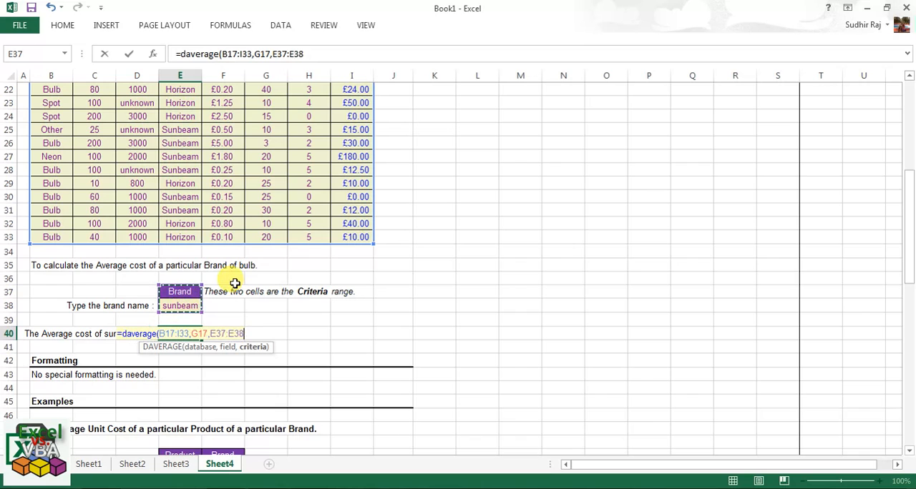
{"action": "key", "text": "Return"}
{"action": "left_click", "coordinate": [191, 335]}
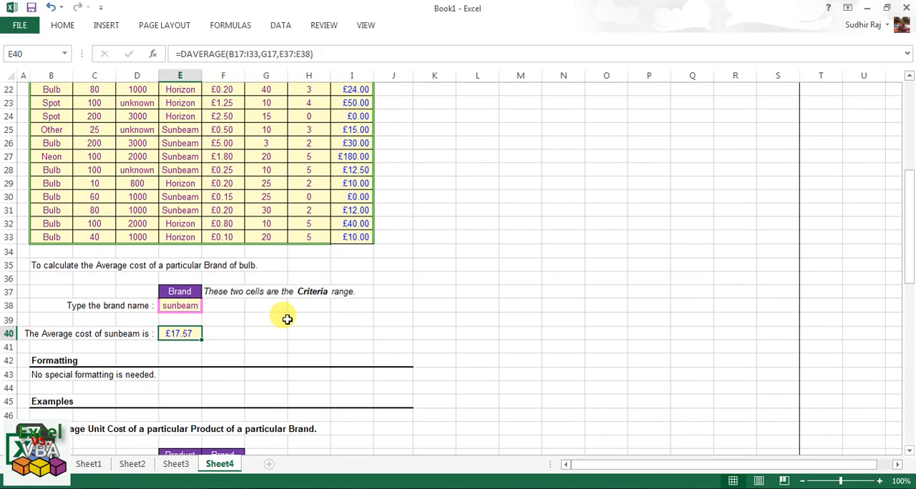
Change the number format of the sunbeam average in E40 to General.
{"action": "scroll", "coordinate": [289, 320], "scroll_direction": "up", "scroll_amount": 3}
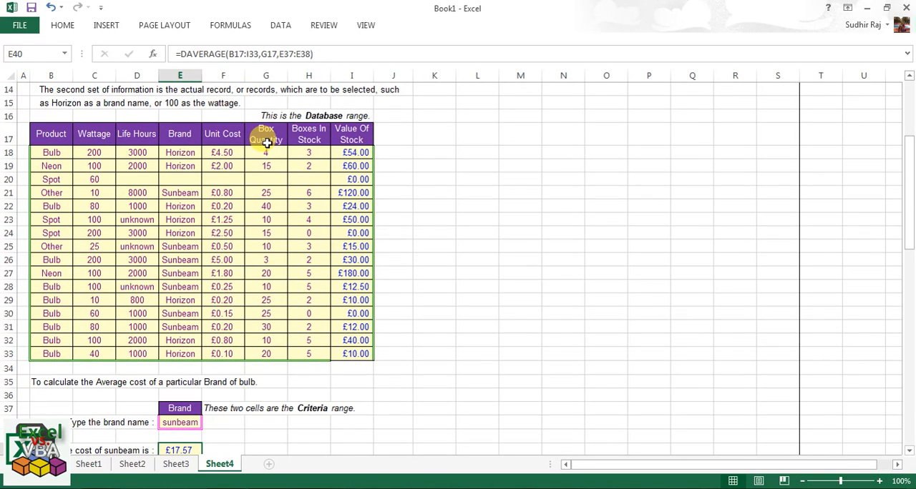
{"action": "left_click", "coordinate": [63, 25]}
{"action": "left_click", "coordinate": [458, 46]}
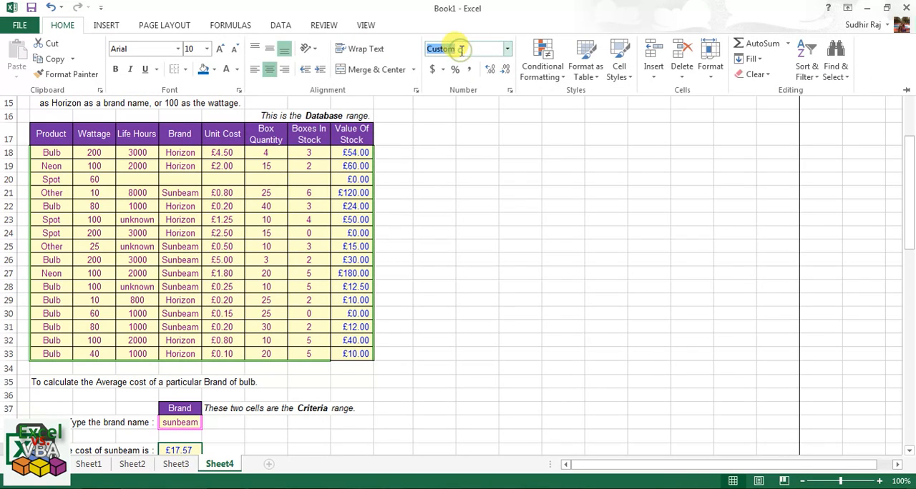
{"action": "key", "text": "Return"}
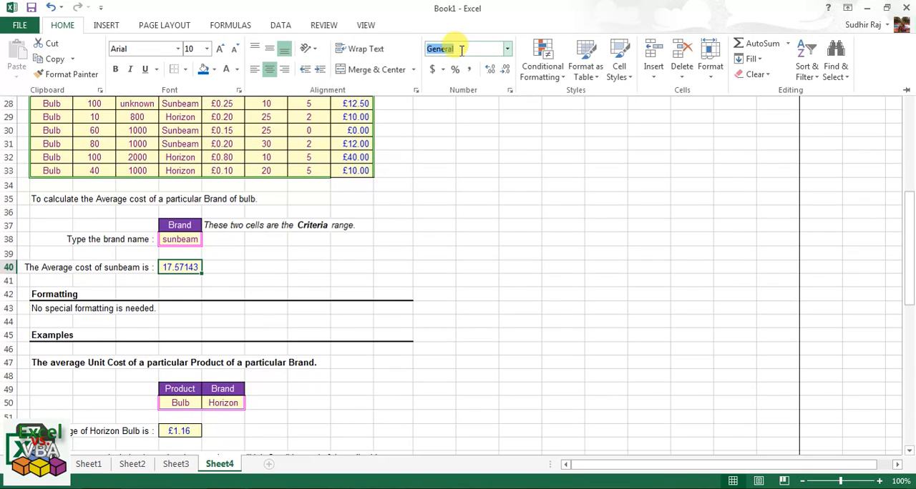
{"action": "left_click", "coordinate": [189, 430]}
{"action": "left_click", "coordinate": [187, 429]}
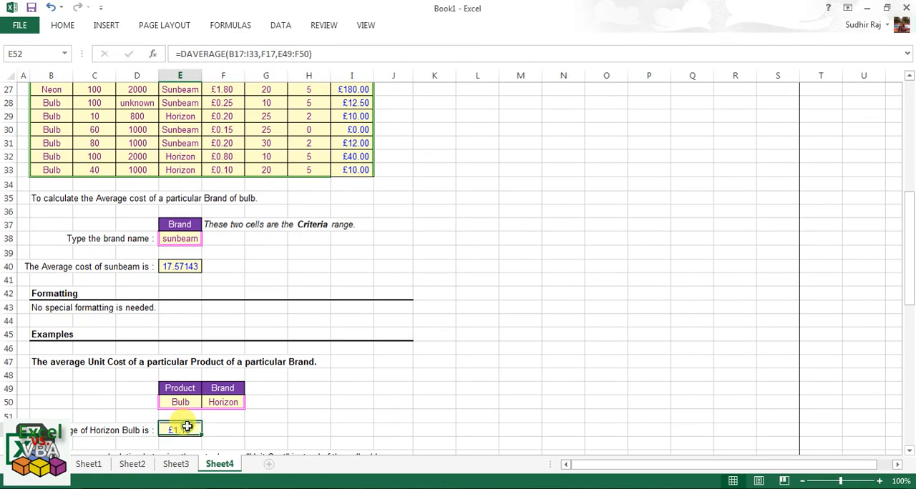
{"action": "left_click", "coordinate": [71, 26]}
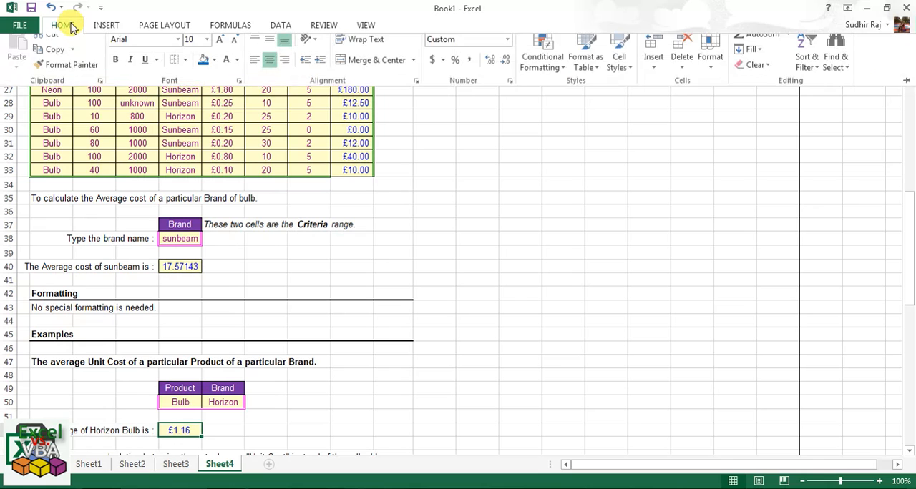
{"action": "left_click", "coordinate": [173, 254]}
{"action": "left_click", "coordinate": [182, 267]}
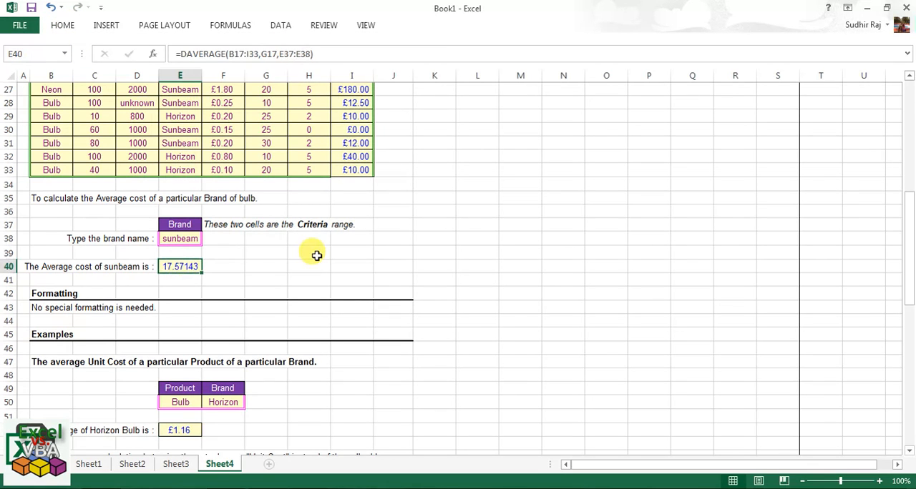
Reduce the decimals of the sunbeam average in E40 until it displays as a whole number.
{"action": "scroll", "coordinate": [317, 256], "scroll_direction": "up", "scroll_amount": 3}
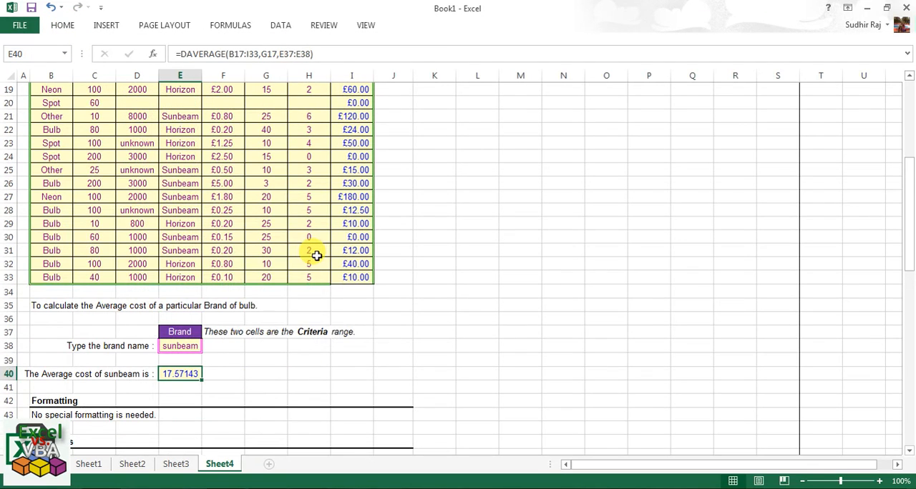
{"action": "scroll", "coordinate": [316, 255], "scroll_direction": "up", "scroll_amount": 1}
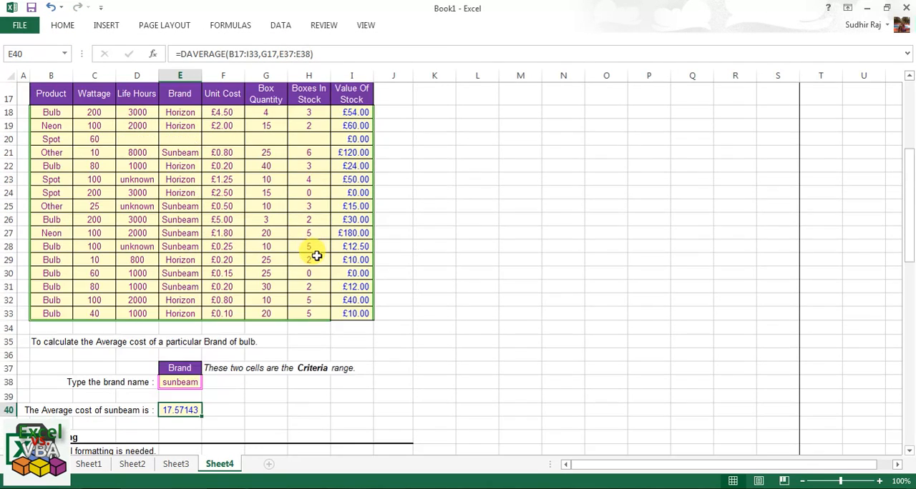
{"action": "left_click", "coordinate": [62, 25]}
{"action": "left_click", "coordinate": [504, 69]}
{"action": "left_click", "coordinate": [505, 70]}
{"action": "left_click", "coordinate": [505, 69]}
{"action": "left_click", "coordinate": [505, 72]}
{"action": "left_click", "coordinate": [504, 72]}
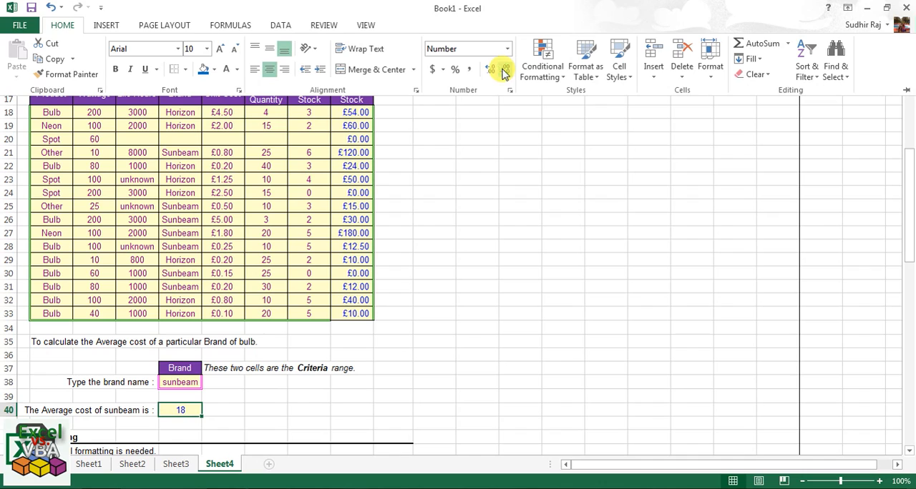
{"action": "left_click", "coordinate": [180, 410]}
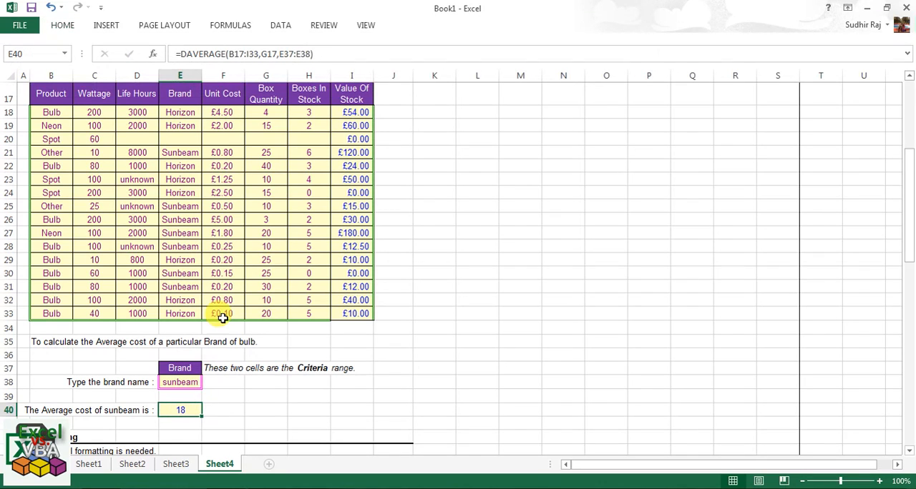
Review the Brand criteria cells, the Box Quantity header G17 and the DAVERAGE formula in E40.
{"action": "left_click", "coordinate": [186, 370]}
{"action": "left_click", "coordinate": [184, 382]}
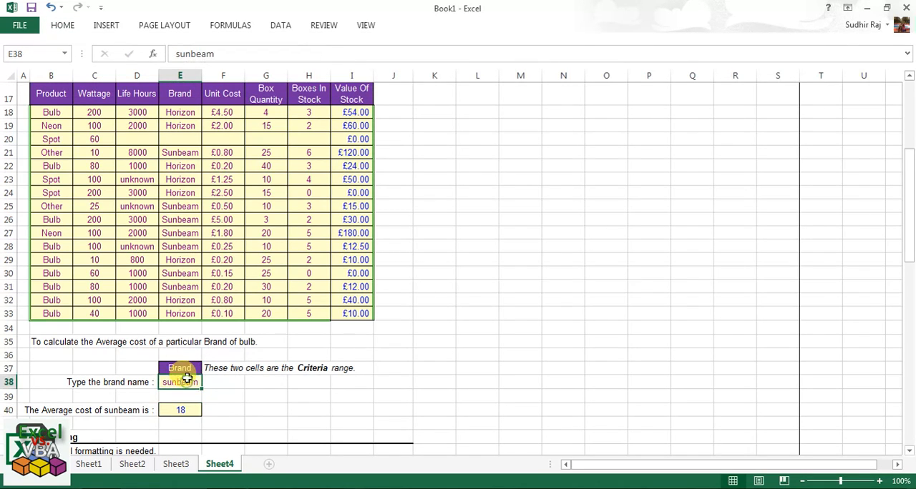
{"action": "left_click", "coordinate": [276, 92]}
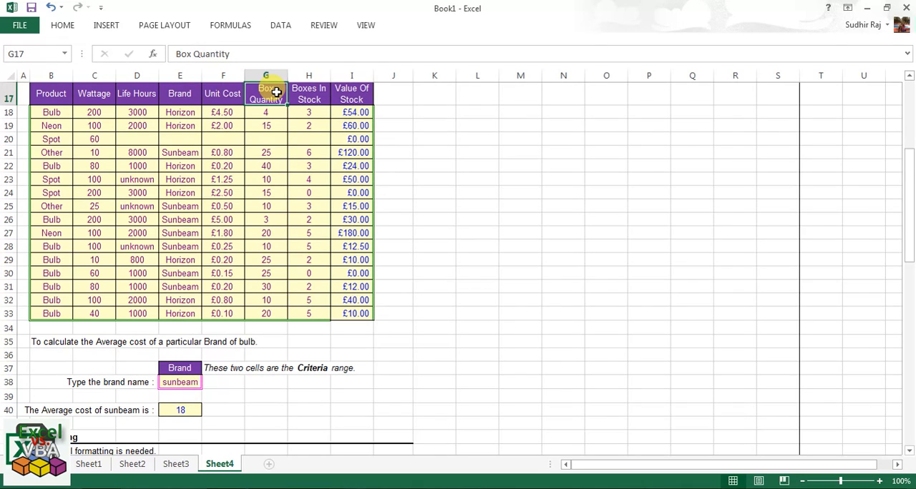
{"action": "left_click", "coordinate": [185, 411]}
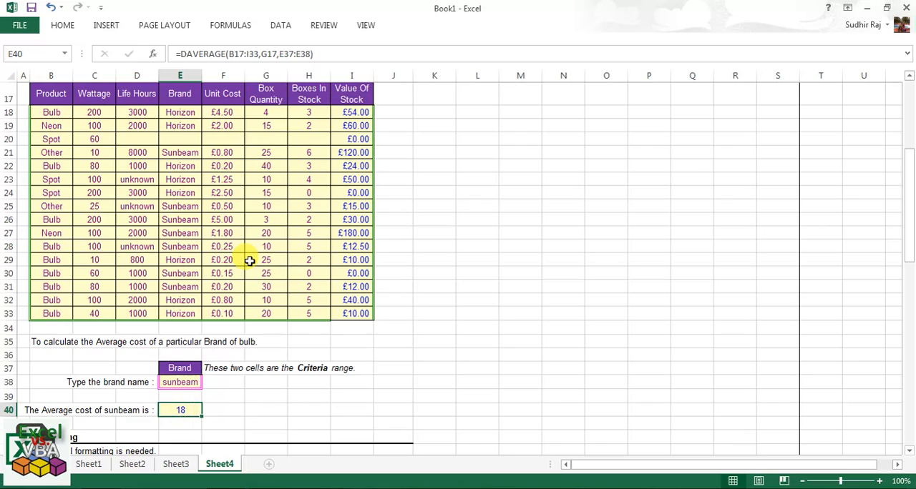
{"action": "scroll", "coordinate": [250, 261], "scroll_direction": "up", "scroll_amount": 2}
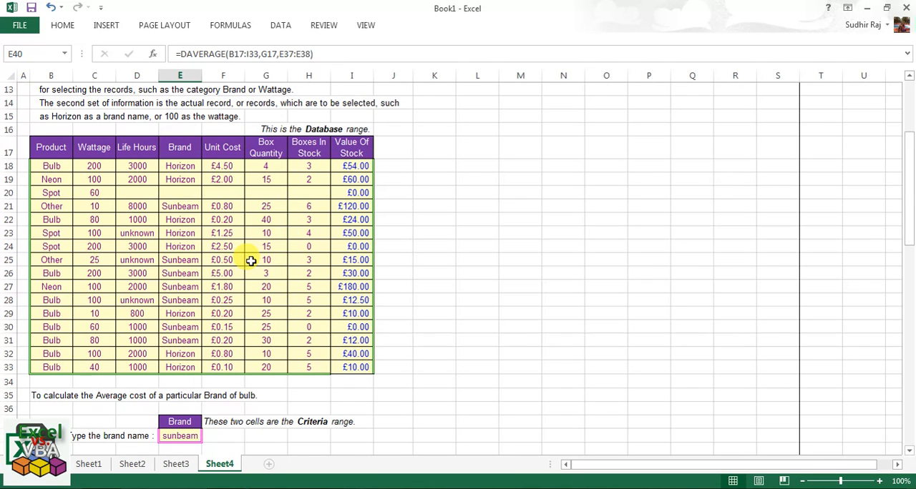
Go back to the start of the sheet and review the function description, the stock table and its Unit Cost and Brand columns.
{"action": "key", "text": "ctrl+Home"}
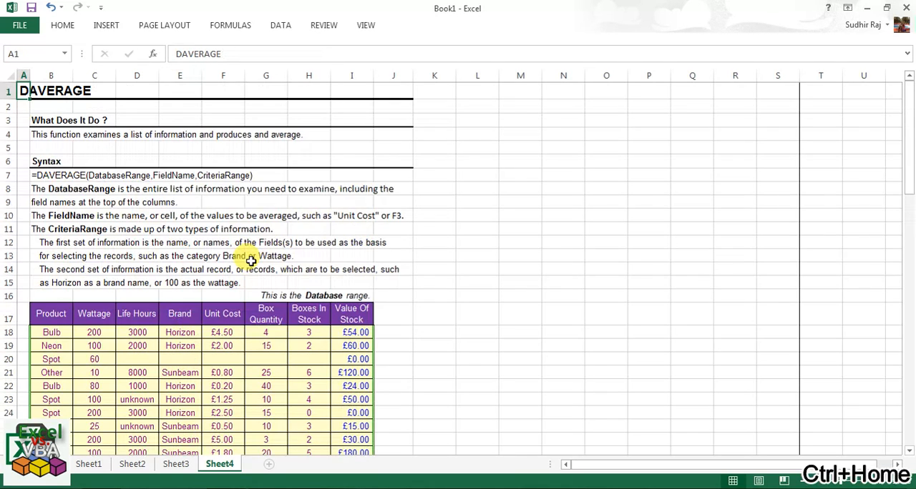
{"action": "left_click", "coordinate": [77, 135]}
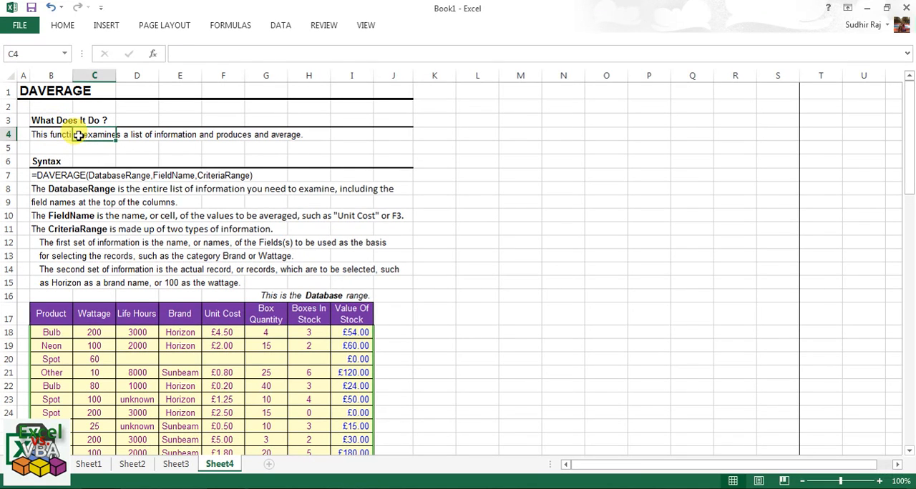
{"action": "scroll", "coordinate": [82, 214], "scroll_direction": "down", "scroll_amount": 2}
{"action": "left_click_drag", "start_coordinate": [54, 256], "coordinate": [359, 398]}
{"action": "left_click", "coordinate": [229, 177]}
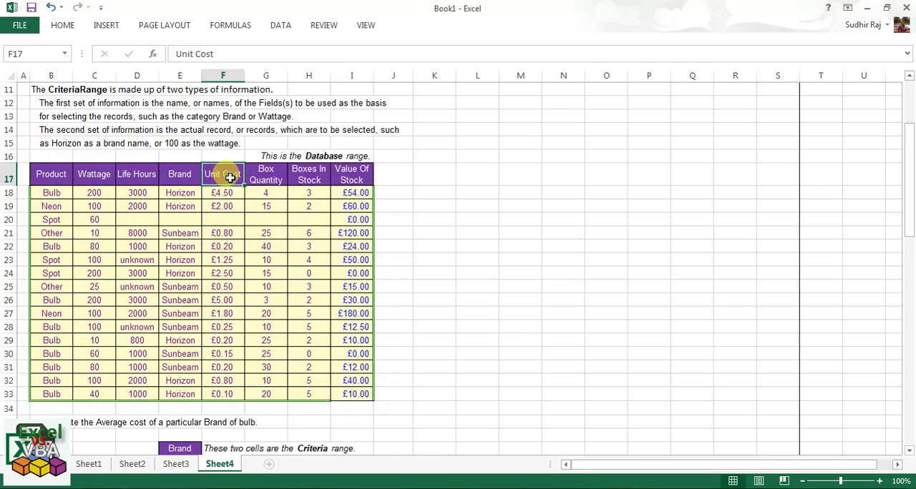
{"action": "left_click_drag", "start_coordinate": [229, 177], "coordinate": [231, 395]}
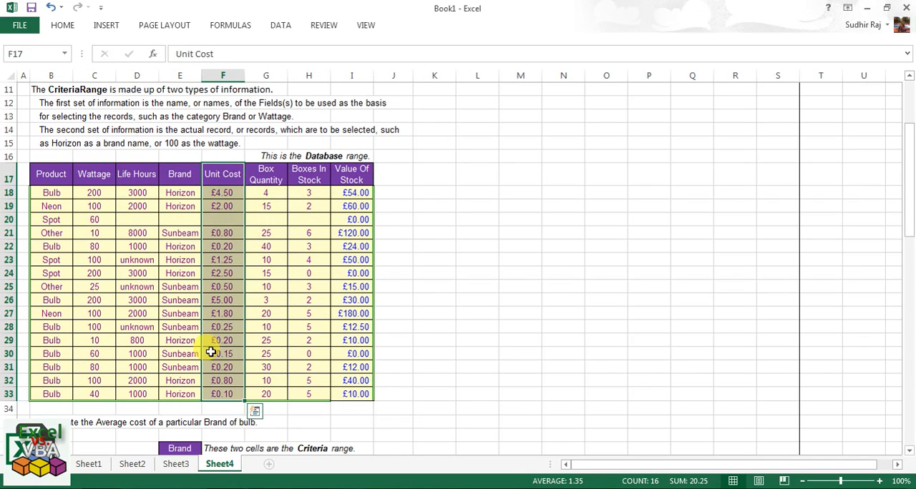
{"action": "left_click_drag", "start_coordinate": [171, 173], "coordinate": [184, 392]}
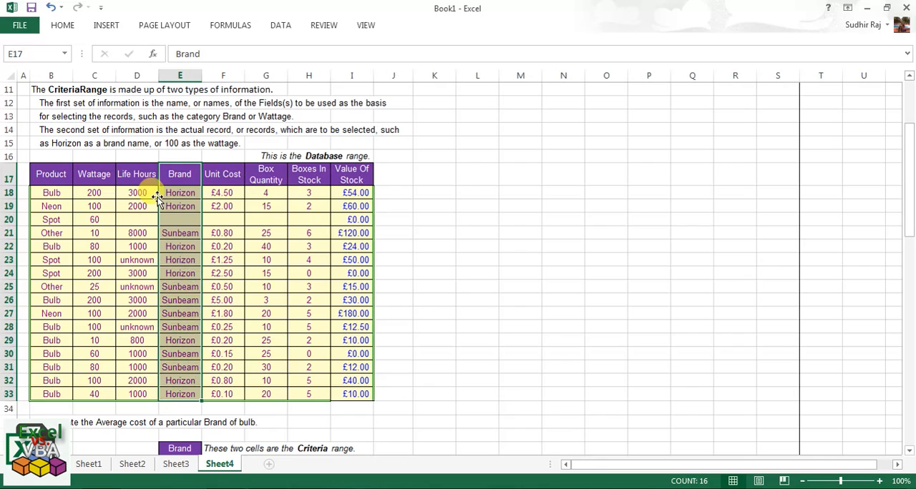
Review the stock table's fields in turn, including Wattage, Brand, Unit Cost, Box Quantity, Boxes In Stock and Value Of Stock.
{"action": "left_click", "coordinate": [225, 192]}
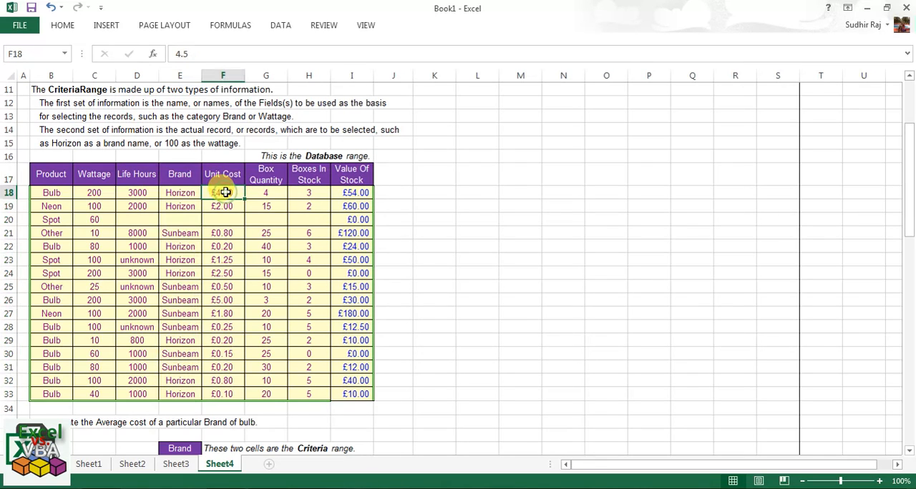
{"action": "left_click", "coordinate": [266, 192]}
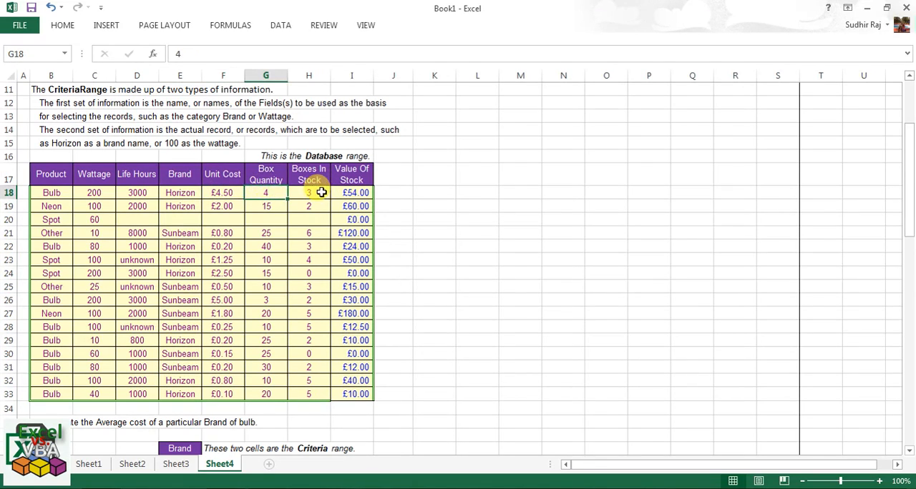
{"action": "left_click", "coordinate": [321, 192]}
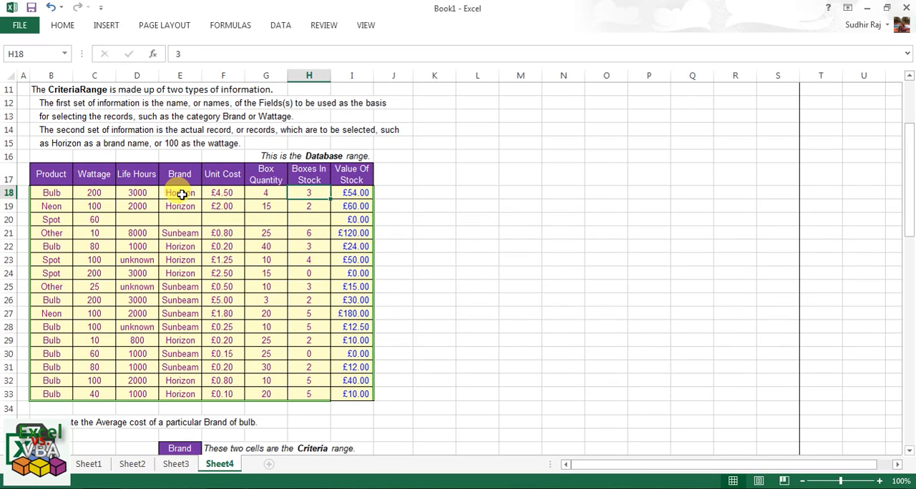
{"action": "left_click", "coordinate": [228, 194]}
{"action": "left_click_drag", "start_coordinate": [180, 193], "coordinate": [188, 270]}
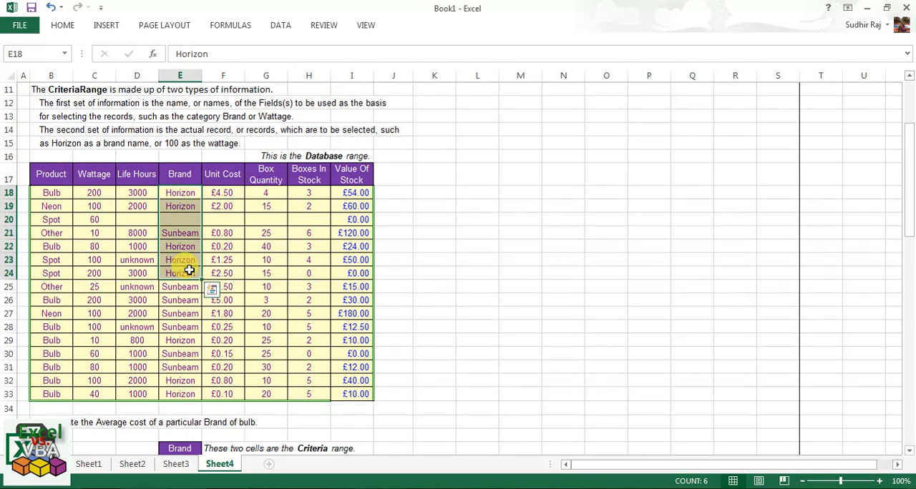
{"action": "left_click_drag", "start_coordinate": [89, 192], "coordinate": [89, 233]}
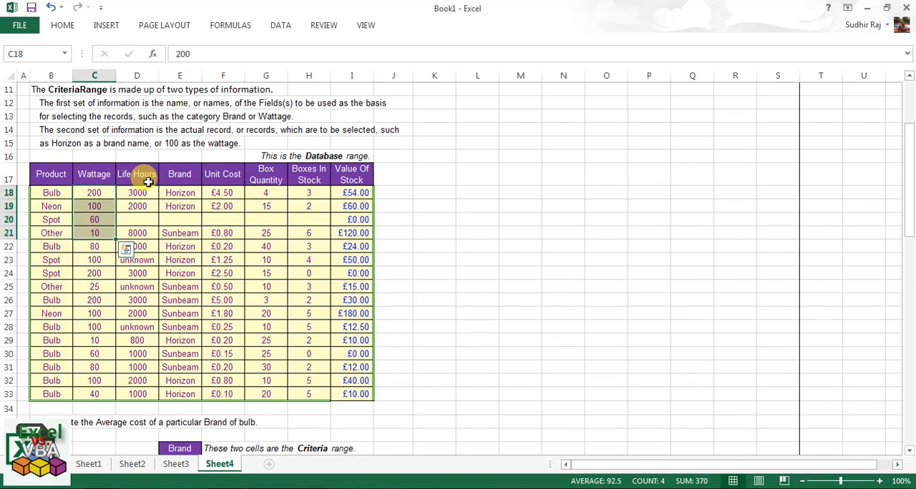
{"action": "left_click_drag", "start_coordinate": [148, 181], "coordinate": [122, 223]}
{"action": "left_click_drag", "start_coordinate": [230, 192], "coordinate": [236, 231]}
{"action": "left_click_drag", "start_coordinate": [264, 193], "coordinate": [266, 232]}
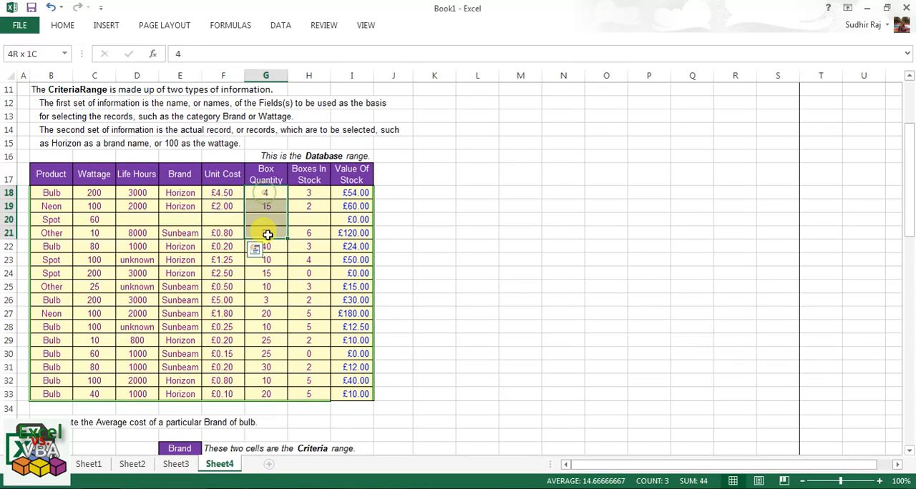
{"action": "left_click_drag", "start_coordinate": [317, 192], "coordinate": [309, 246]}
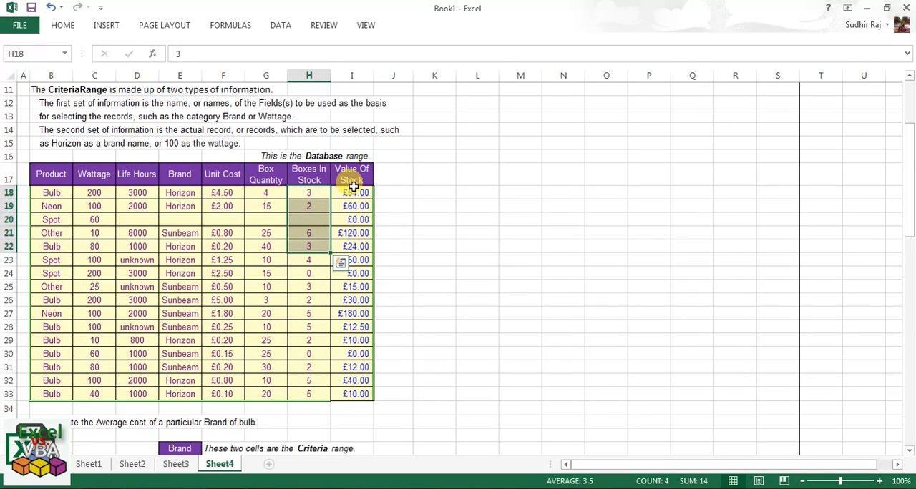
{"action": "left_click_drag", "start_coordinate": [357, 195], "coordinate": [359, 223]}
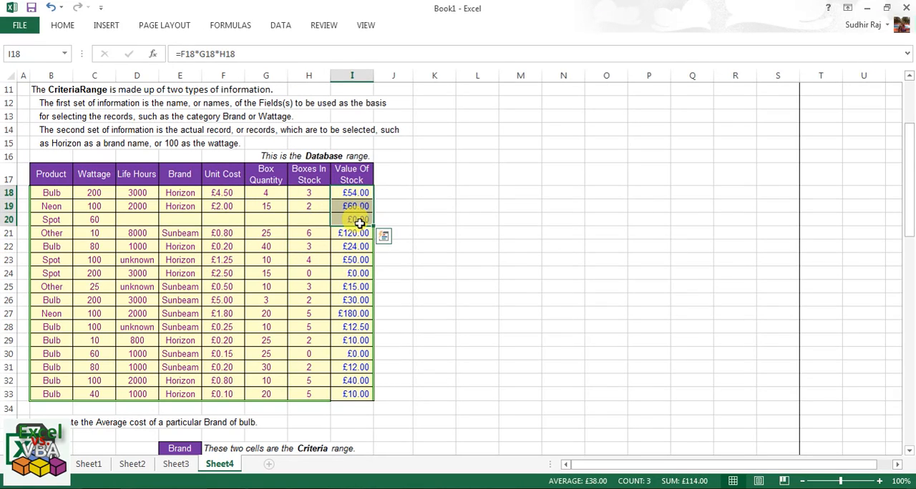
Look over the worked DAVERAGE examples below the table and highlight the whole database range B17:I33 including its headers.
{"action": "scroll", "coordinate": [269, 269], "scroll_direction": "down", "scroll_amount": 7}
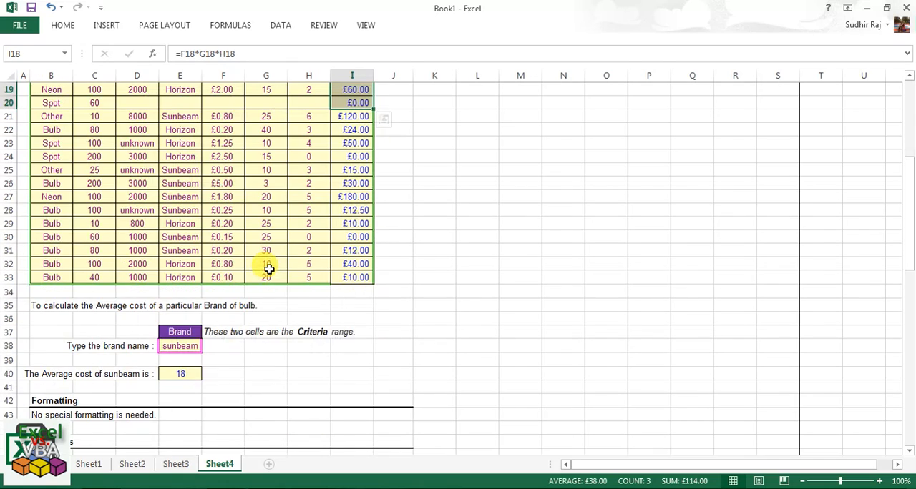
{"action": "scroll", "coordinate": [271, 270], "scroll_direction": "down", "scroll_amount": 2}
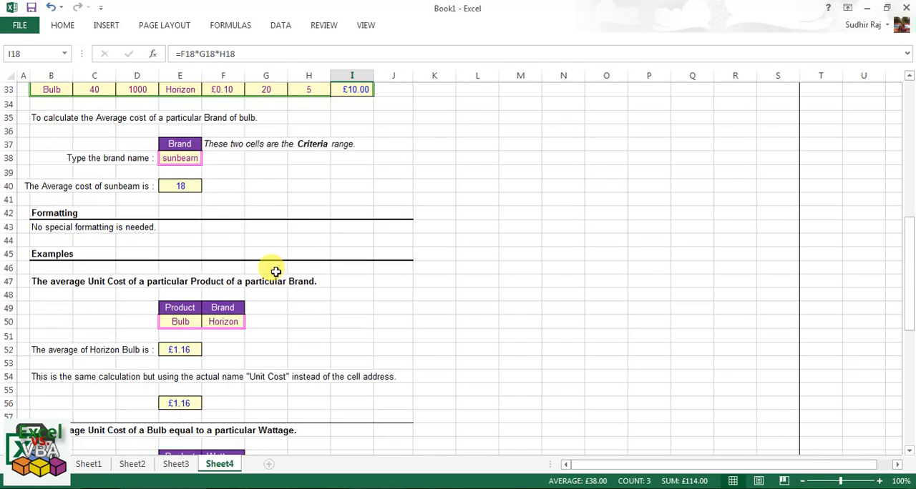
{"action": "scroll", "coordinate": [277, 273], "scroll_direction": "down", "scroll_amount": 2}
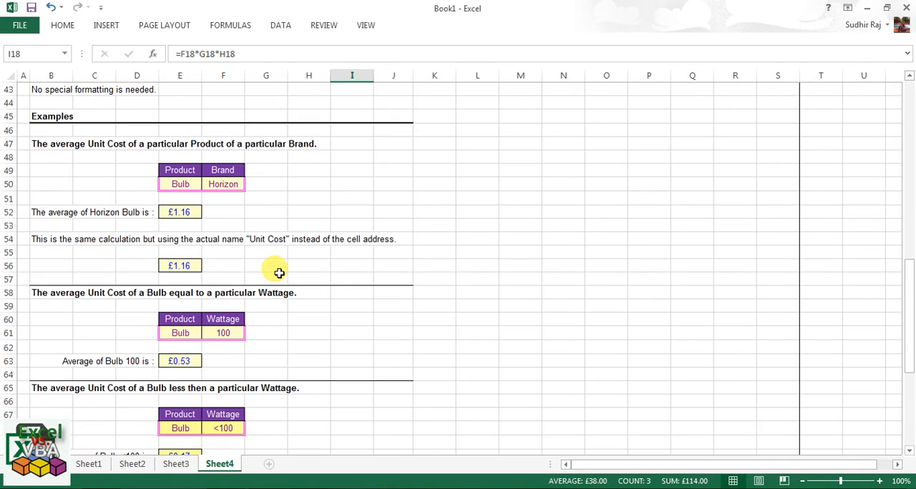
{"action": "scroll", "coordinate": [279, 273], "scroll_direction": "up", "scroll_amount": 9}
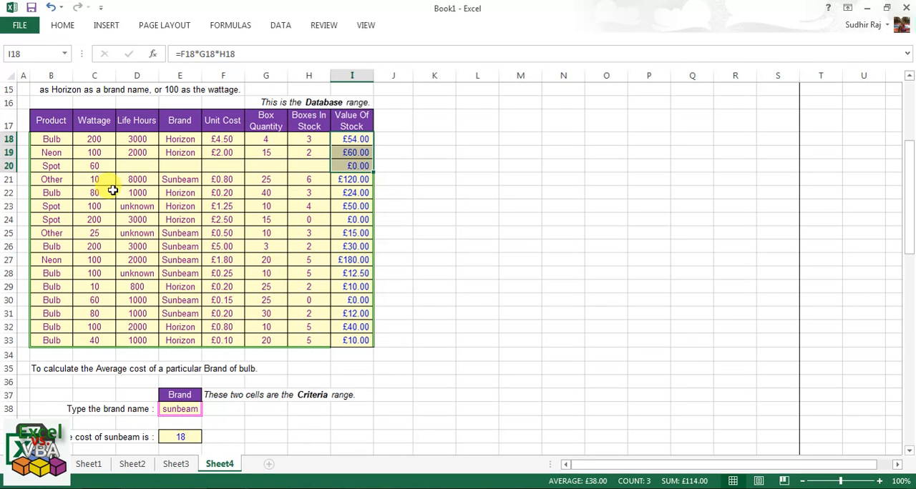
{"action": "left_click", "coordinate": [47, 122]}
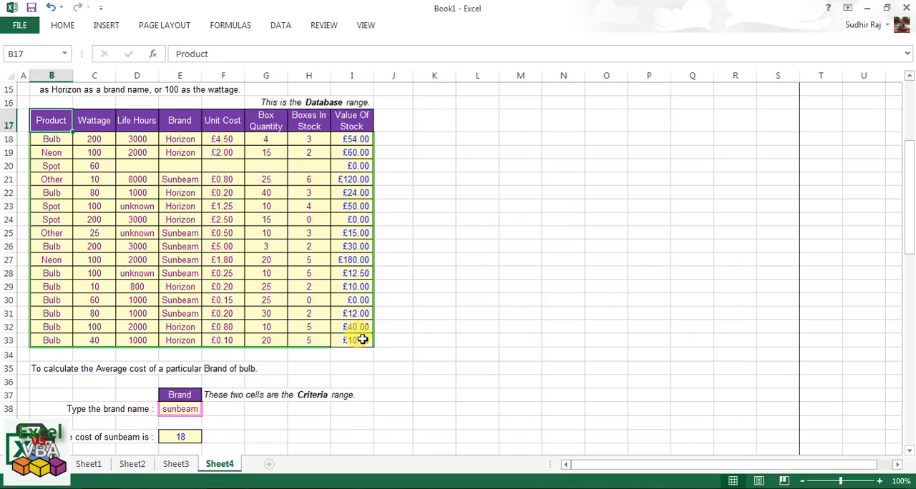
{"action": "left_click_drag", "start_coordinate": [362, 339], "coordinate": [48, 125]}
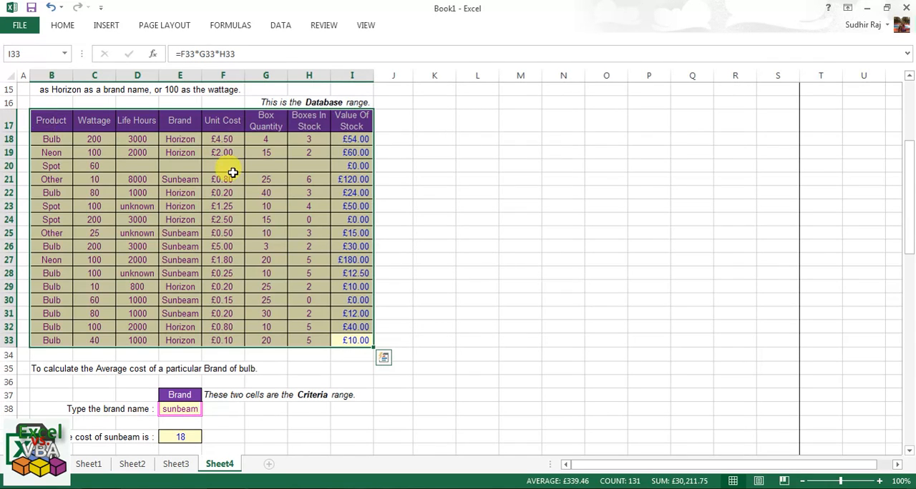
Return to the beginning of the sheet to show the DAVERAGE description and syntax above the highlighted table.
{"action": "scroll", "coordinate": [233, 172], "scroll_direction": "up", "scroll_amount": 2}
{"action": "left_click", "coordinate": [914, 486]}
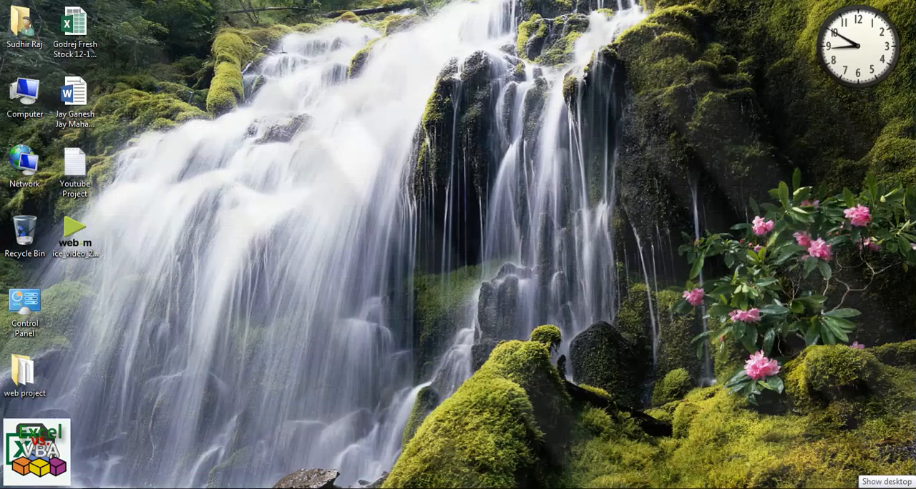
{"action": "left_click", "coordinate": [914, 487]}
{"action": "scroll", "coordinate": [223, 312], "scroll_direction": "up", "scroll_amount": 2}
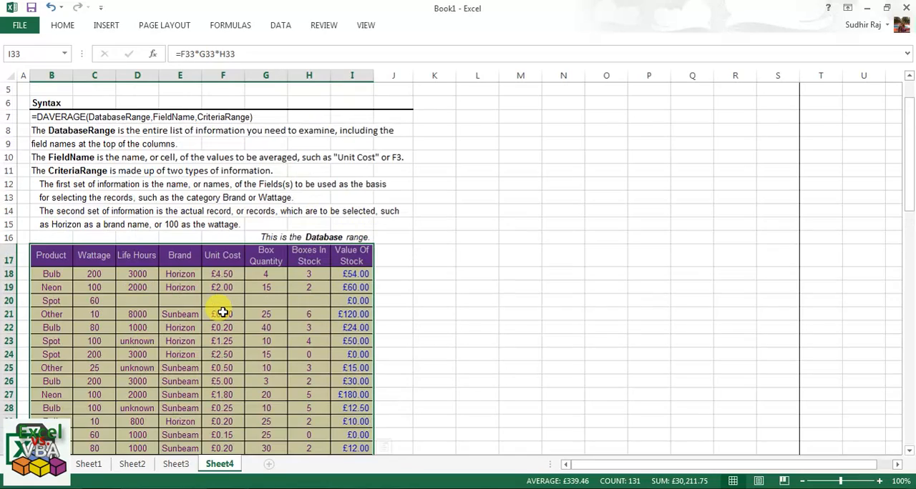
{"action": "scroll", "coordinate": [223, 312], "scroll_direction": "up", "scroll_amount": 2}
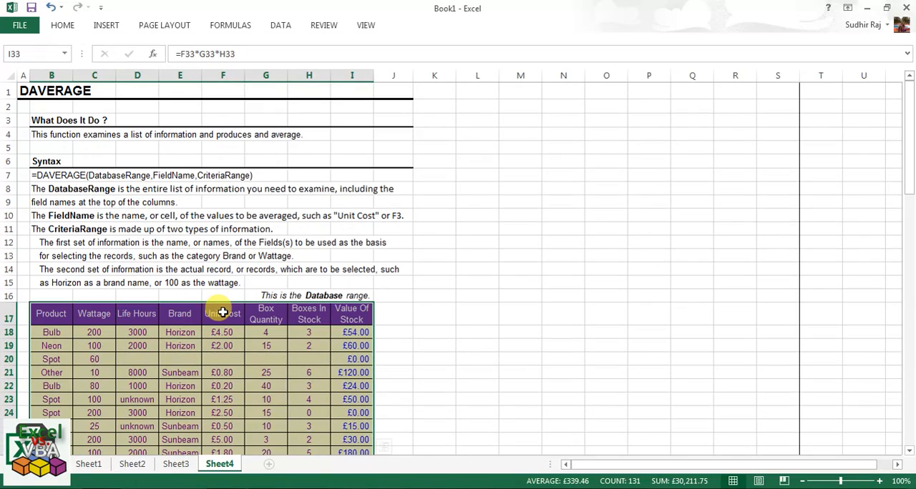